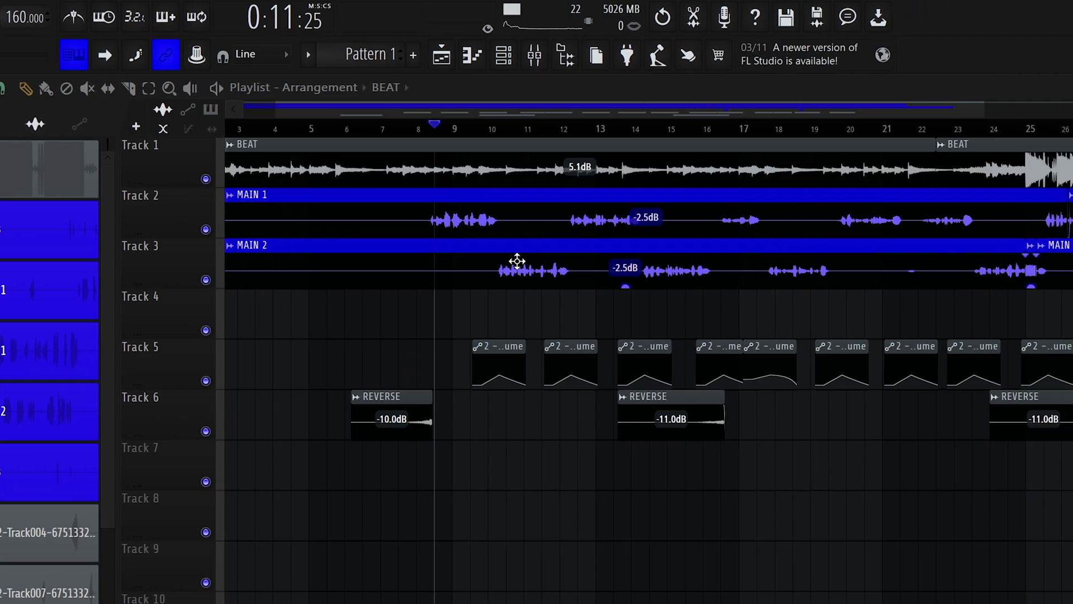
{"action": "scroll", "coordinate": [687, 316], "scroll_direction": "down", "scroll_amount": 3}
{"action": "scroll", "coordinate": [746, 316], "scroll_direction": "up", "scroll_amount": 8}
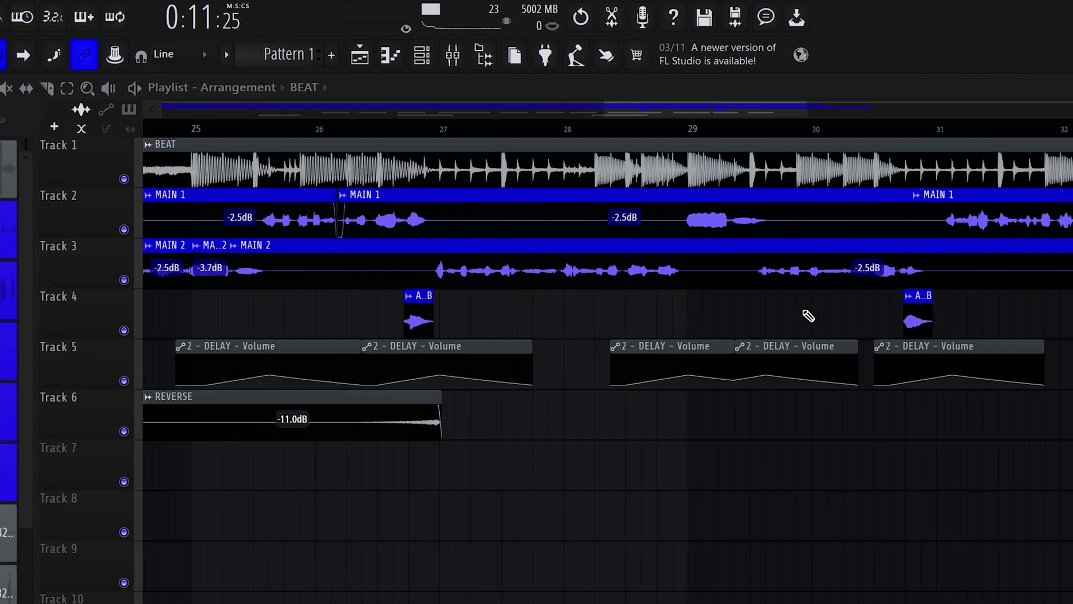
{"action": "scroll", "coordinate": [808, 308], "scroll_direction": "up", "scroll_amount": 5}
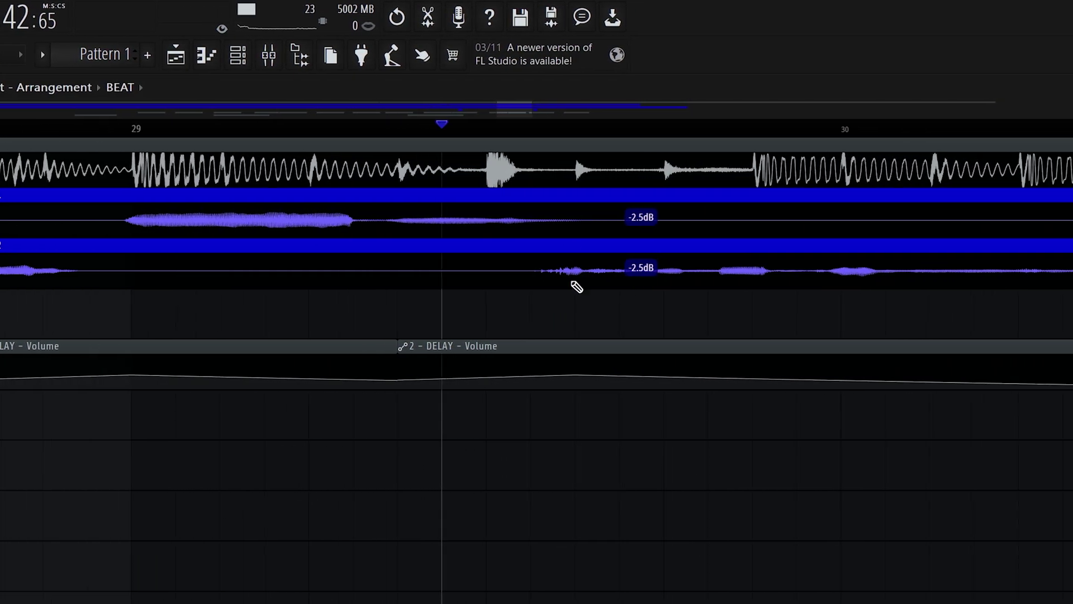
{"action": "scroll", "coordinate": [575, 268], "scroll_direction": "up", "scroll_amount": 2}
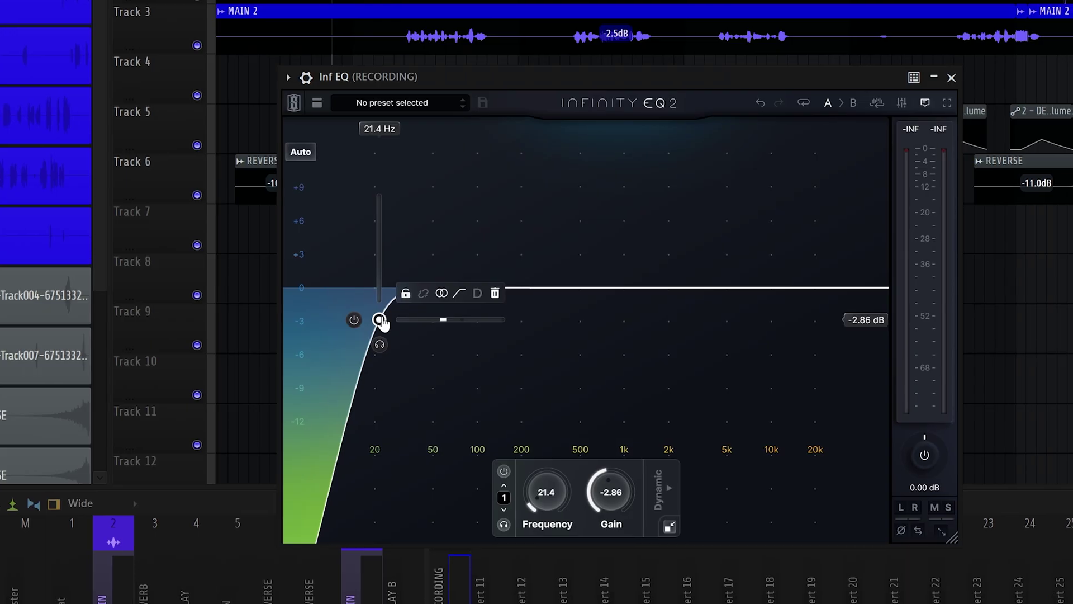
Raise the low-cut frequency in the Infinity EQ 2 on the RECORDING channel.
{"action": "left_click_drag", "start_coordinate": [385, 327], "coordinate": [457, 329]}
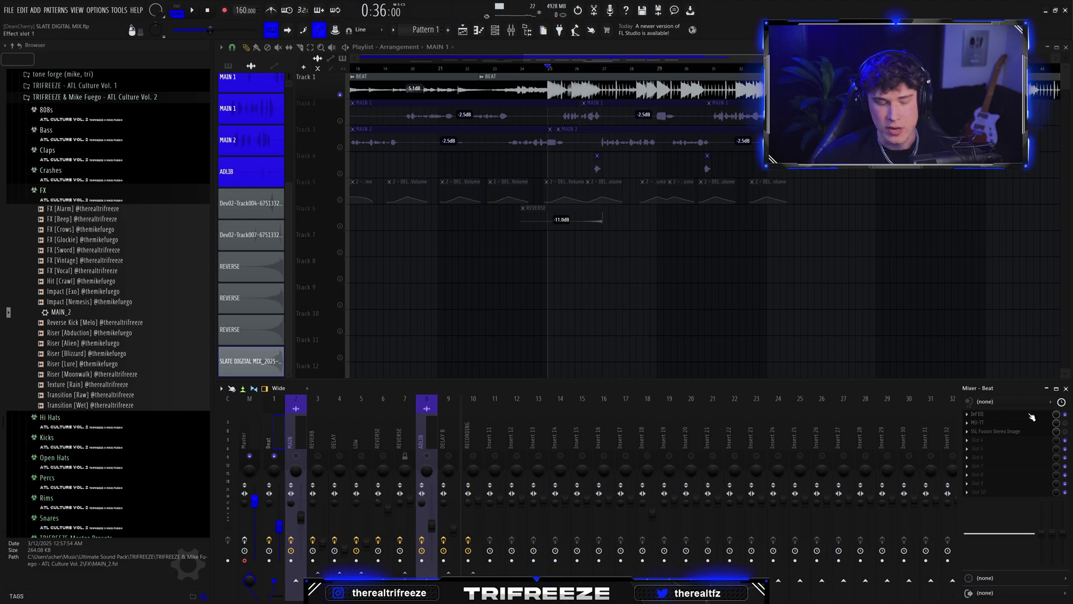
In the Beat channel's Inf EQ, add a low-shelf cut at 45.9 Hz with -4.07 dB gain and a gentle bell cut near 100 Hz.
{"action": "left_click", "coordinate": [1031, 417]}
{"action": "left_click_drag", "start_coordinate": [468, 191], "coordinate": [512, 169]}
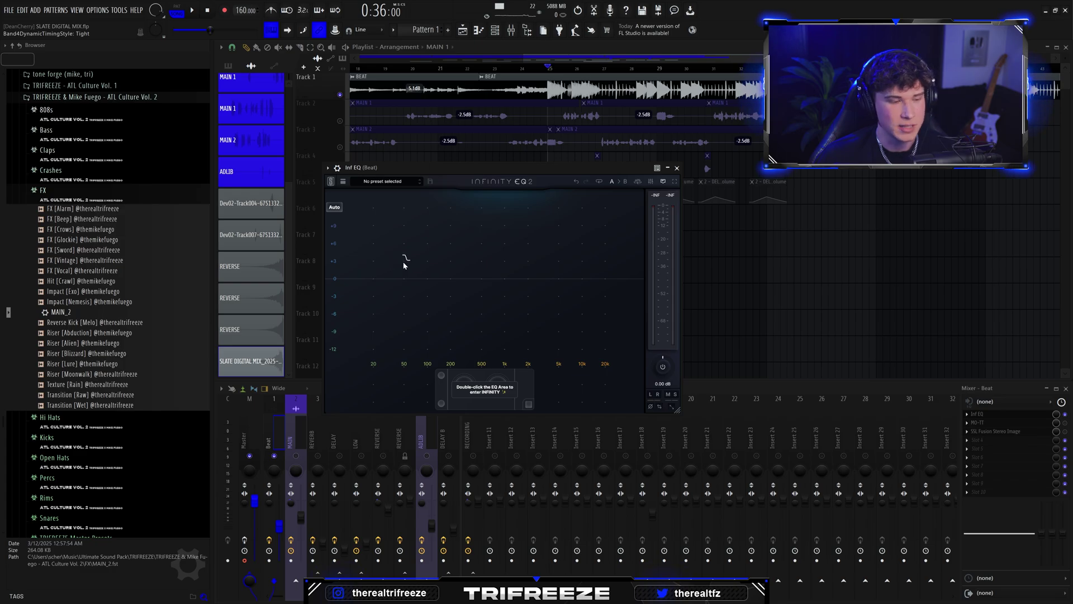
{"action": "left_click_drag", "start_coordinate": [404, 265], "coordinate": [401, 302]}
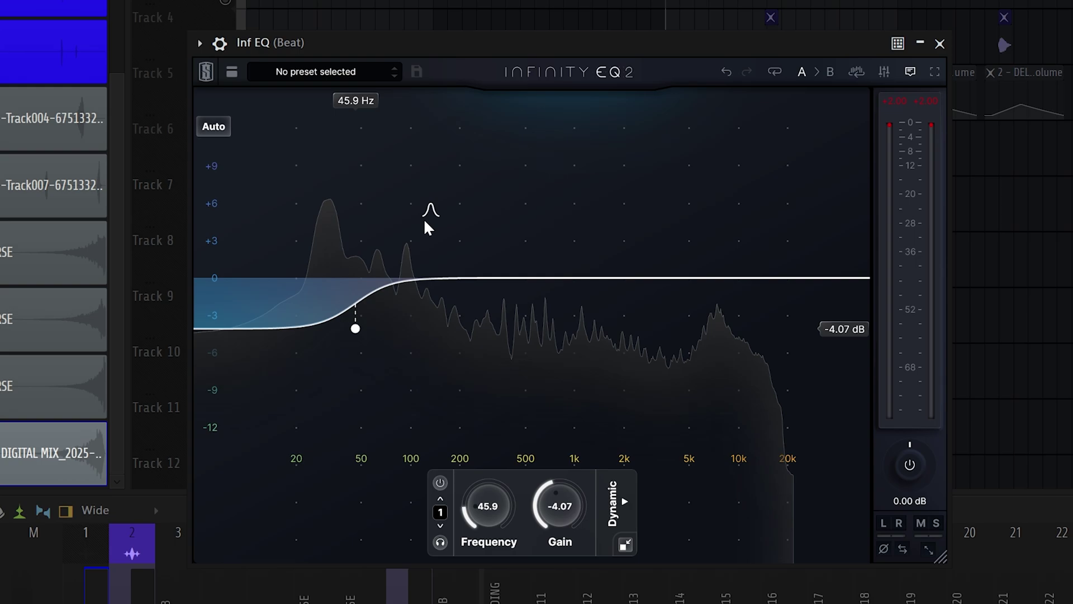
{"action": "left_click_drag", "start_coordinate": [436, 251], "coordinate": [395, 314]}
{"action": "key", "text": "space"}
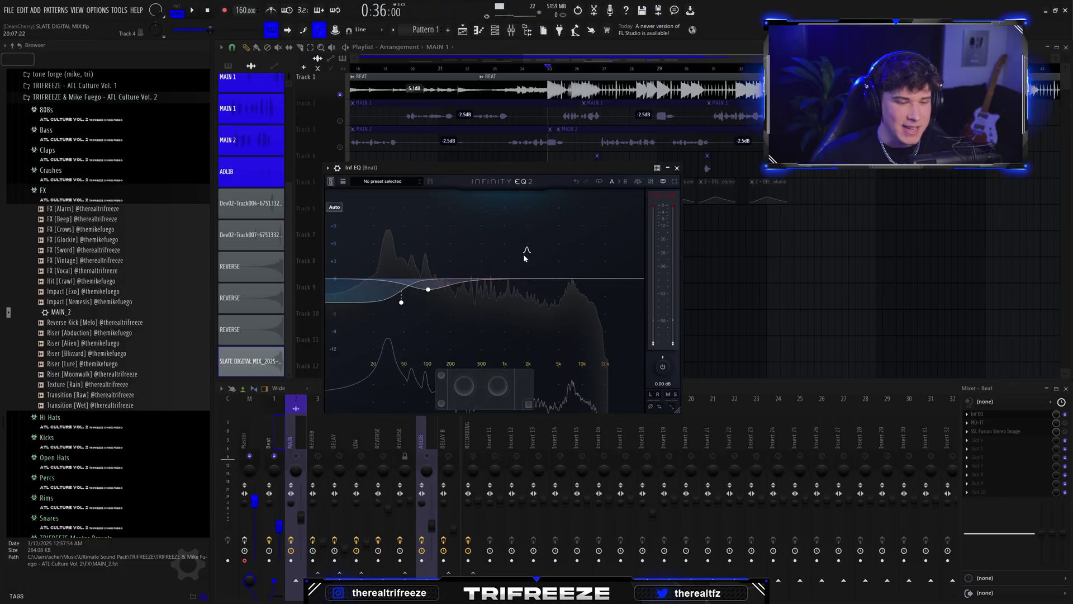
Add a bell cut of -4.43 dB at 1.97 kHz to the beat and enable its dynamic mode with a -7.55 dB target.
{"action": "left_click_drag", "start_coordinate": [525, 258], "coordinate": [527, 304]}
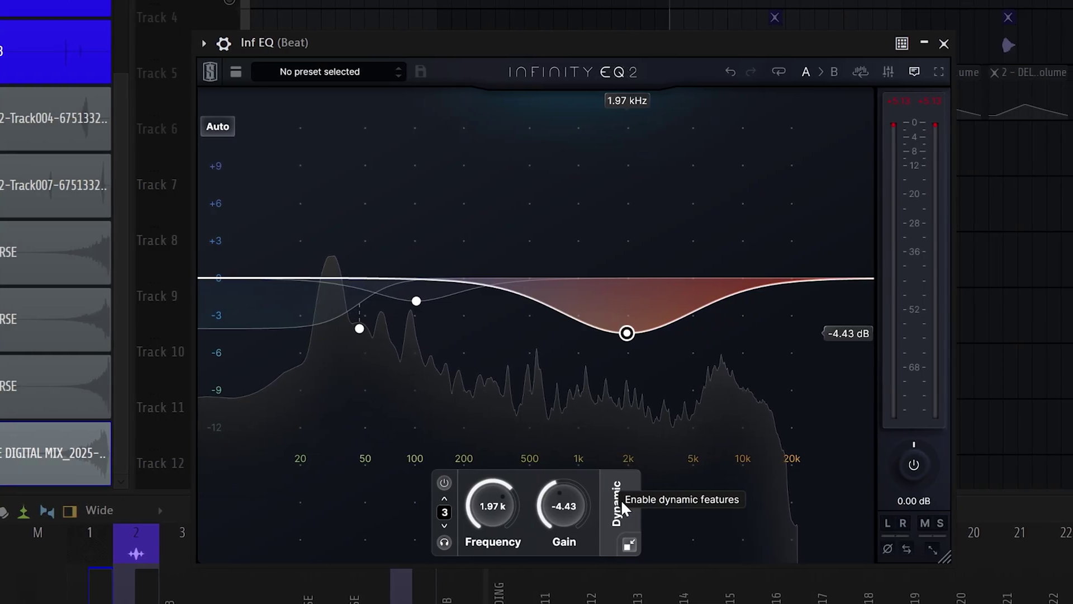
{"action": "left_click", "coordinate": [526, 385]}
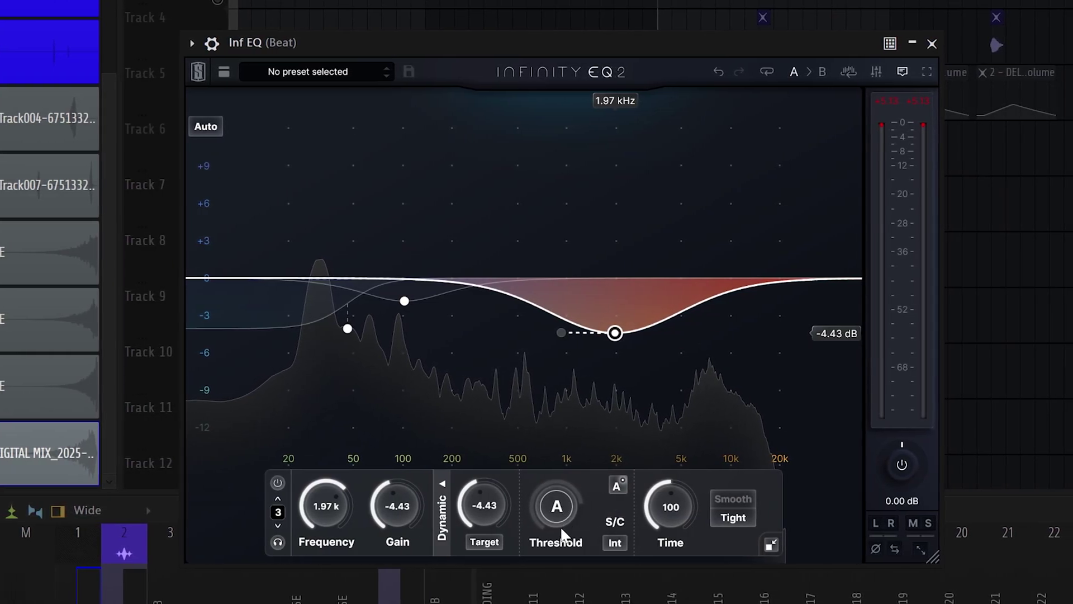
{"action": "left_click_drag", "start_coordinate": [493, 496], "coordinate": [491, 518]}
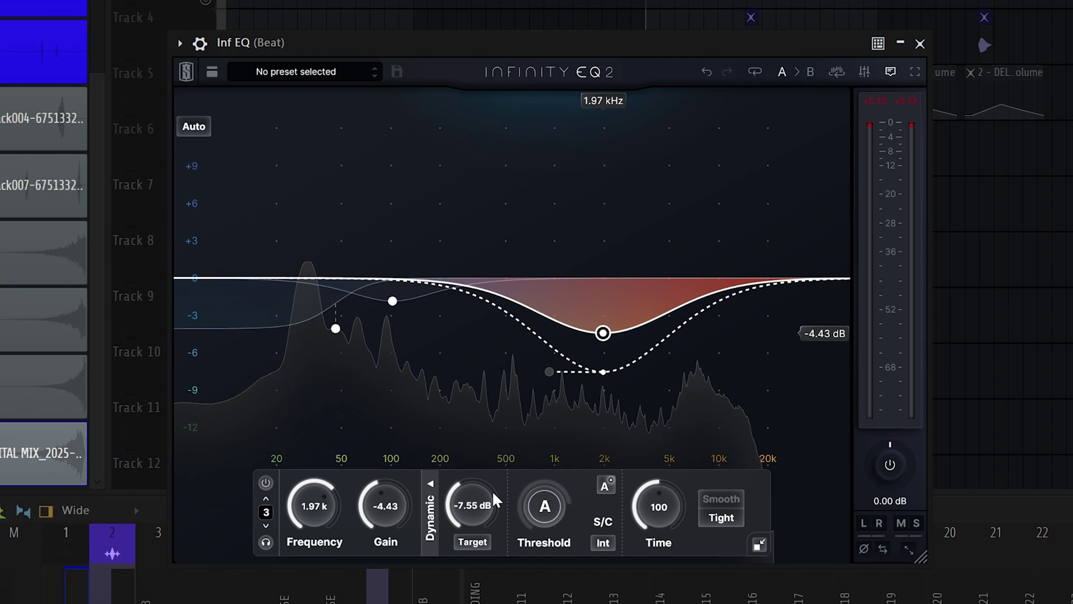
Move the dynamic band to about 2.10 kHz with a gain near -0.93 dB and a target near -6.35 dB.
{"action": "left_click_drag", "start_coordinate": [608, 333], "coordinate": [613, 289]}
{"action": "left_click_drag", "start_coordinate": [475, 510], "coordinate": [476, 503]}
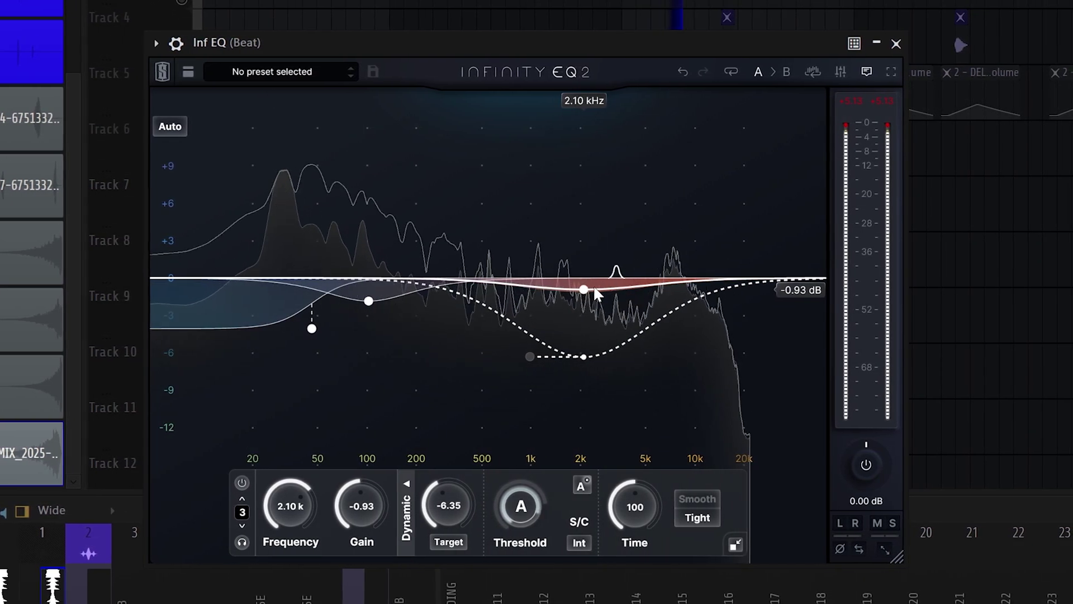
{"action": "left_click_drag", "start_coordinate": [590, 289], "coordinate": [589, 286]}
{"action": "mouse_move", "coordinate": [443, 506]}
{"action": "left_mouse_down"}
{"action": "mouse_move", "coordinate": [438, 514]}
{"action": "mouse_move", "coordinate": [438, 506]}
{"action": "left_mouse_up"}
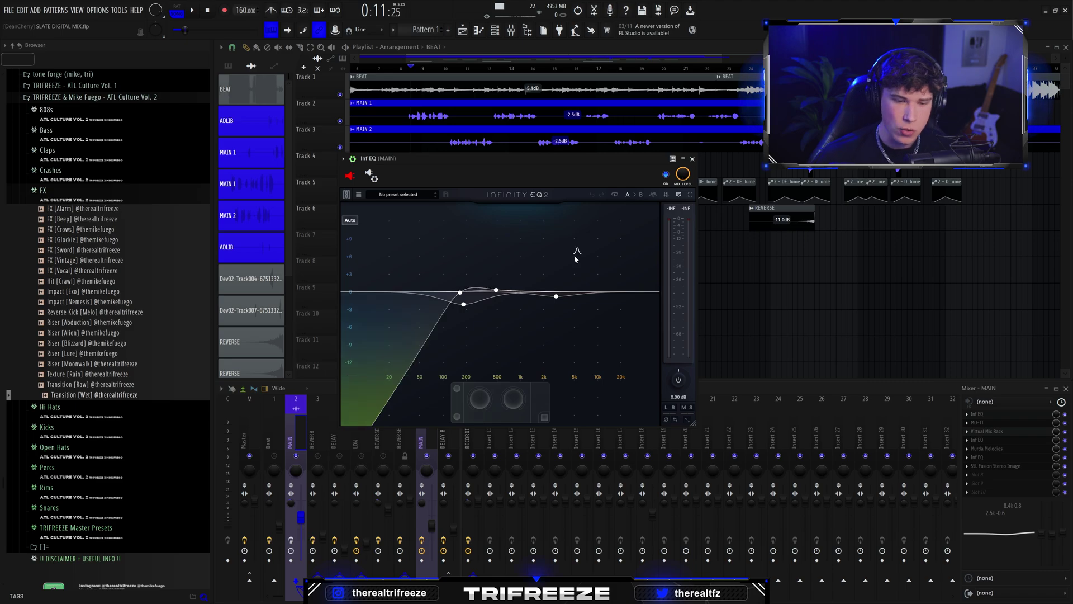
Add a low-cut band at about 200 Hz to the MAIN vocal channel's Inf EQ, steepen its slope and play the vocal.
{"action": "left_click_drag", "start_coordinate": [598, 250], "coordinate": [464, 306]}
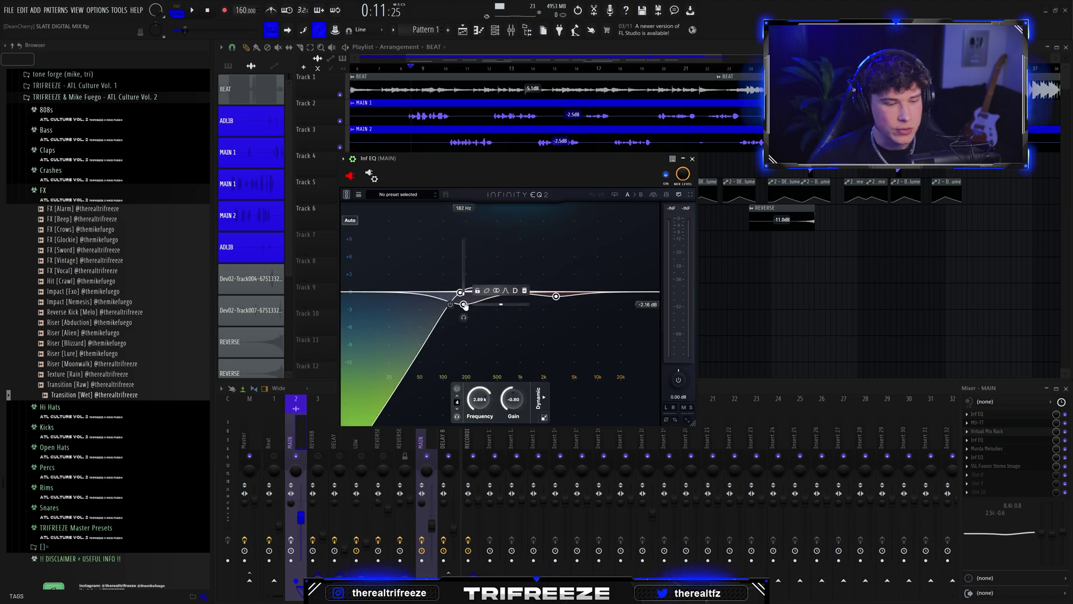
{"action": "left_click", "coordinate": [525, 290]}
{"action": "double_click", "coordinate": [415, 302]}
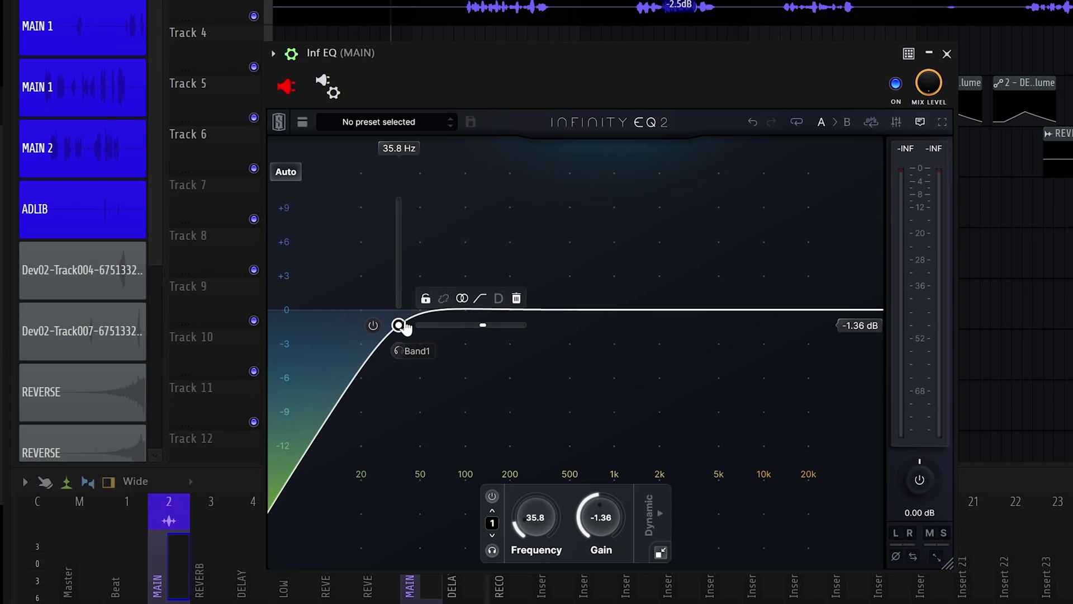
{"action": "left_click_drag", "start_coordinate": [405, 328], "coordinate": [452, 342]}
{"action": "key", "text": "space"}
{"action": "scroll", "coordinate": [441, 336], "scroll_direction": "up", "scroll_amount": 3}
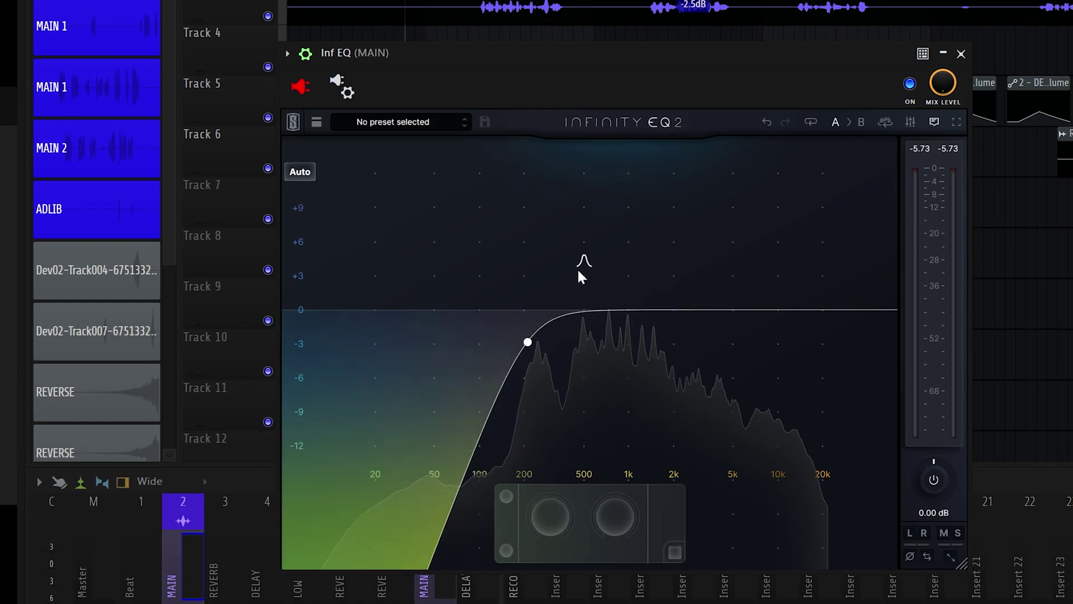
Add a bell band to the MAIN vocal EQ and set it to a -3.21 dB cut at 463 Hz.
{"action": "double_click", "coordinate": [499, 276]}
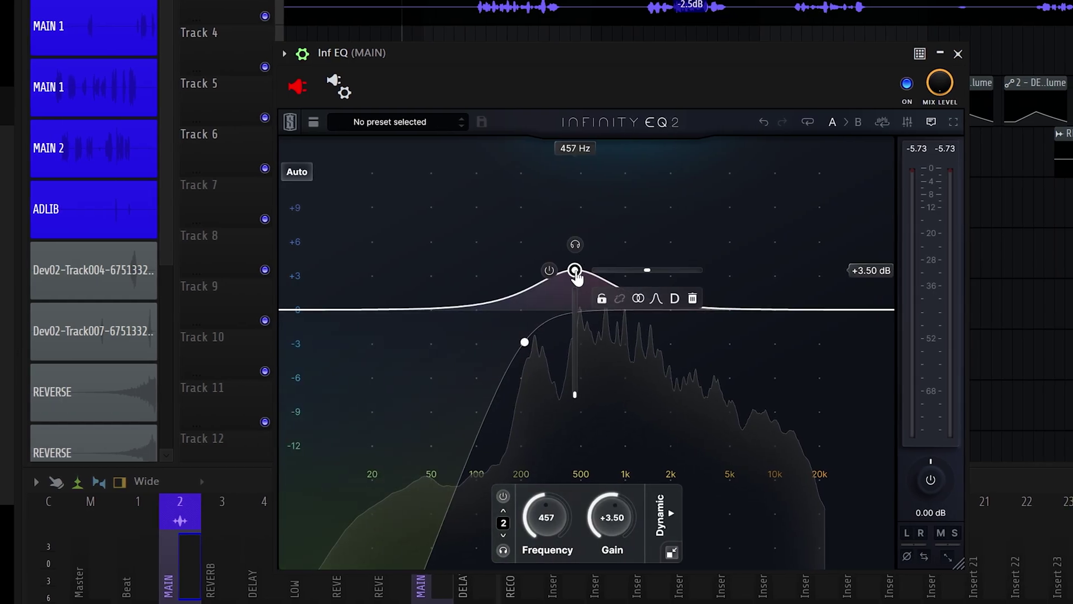
{"action": "left_click_drag", "start_coordinate": [499, 281], "coordinate": [506, 311]}
{"action": "left_click_drag", "start_coordinate": [579, 333], "coordinate": [570, 345]}
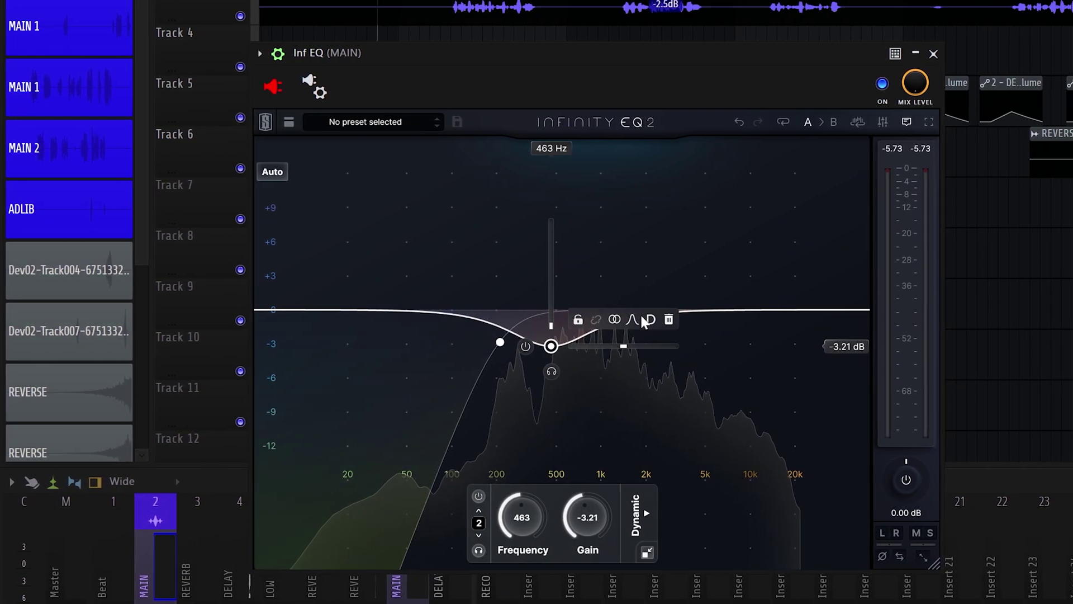
Sweep a narrow +11.1 dB boost to find the resonance around 1.04 kHz and pull that band down into a slight cut.
{"action": "double_click", "coordinate": [602, 245]}
{"action": "left_click_drag", "start_coordinate": [602, 245], "coordinate": [599, 190]}
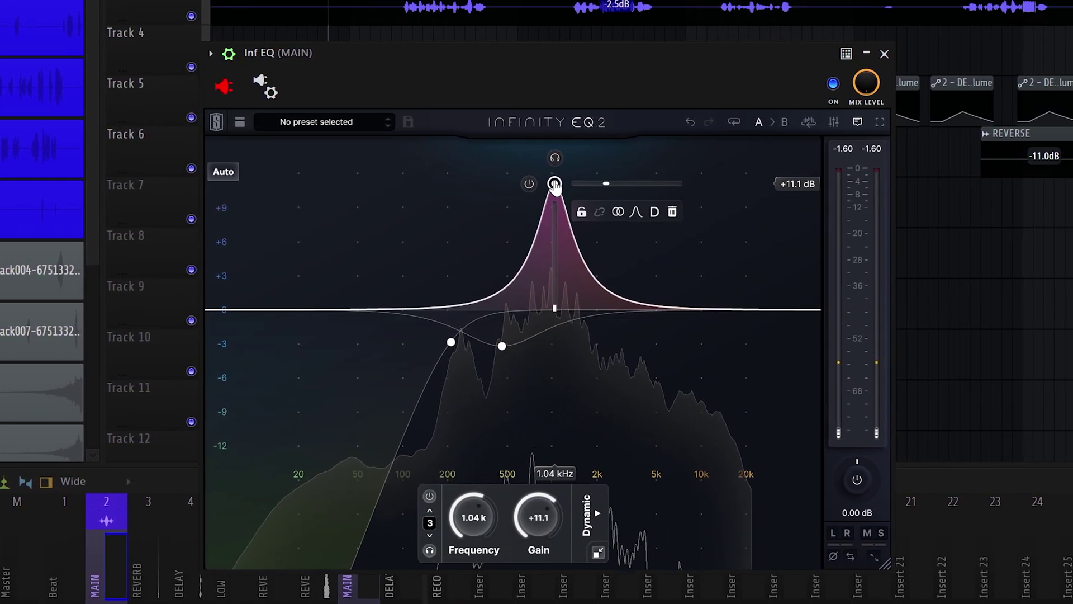
{"action": "left_click_drag", "start_coordinate": [561, 183], "coordinate": [553, 336]}
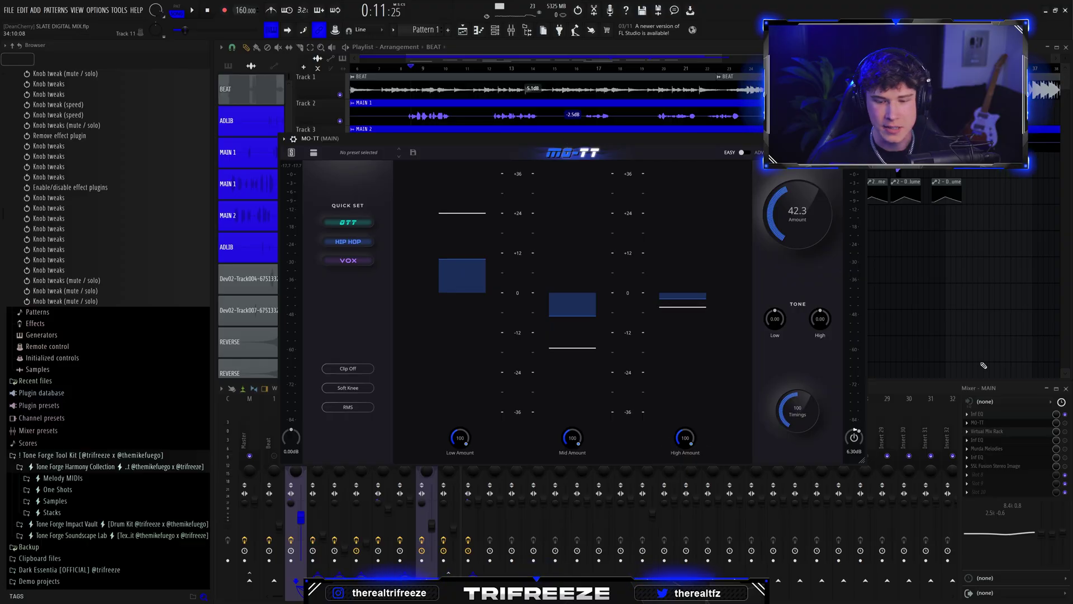
Apply the Hip Hop quick set in MO-TT on the MAIN vocal channel and set the Amount to 44.9.
{"action": "left_click_drag", "start_coordinate": [550, 144], "coordinate": [508, 142]}
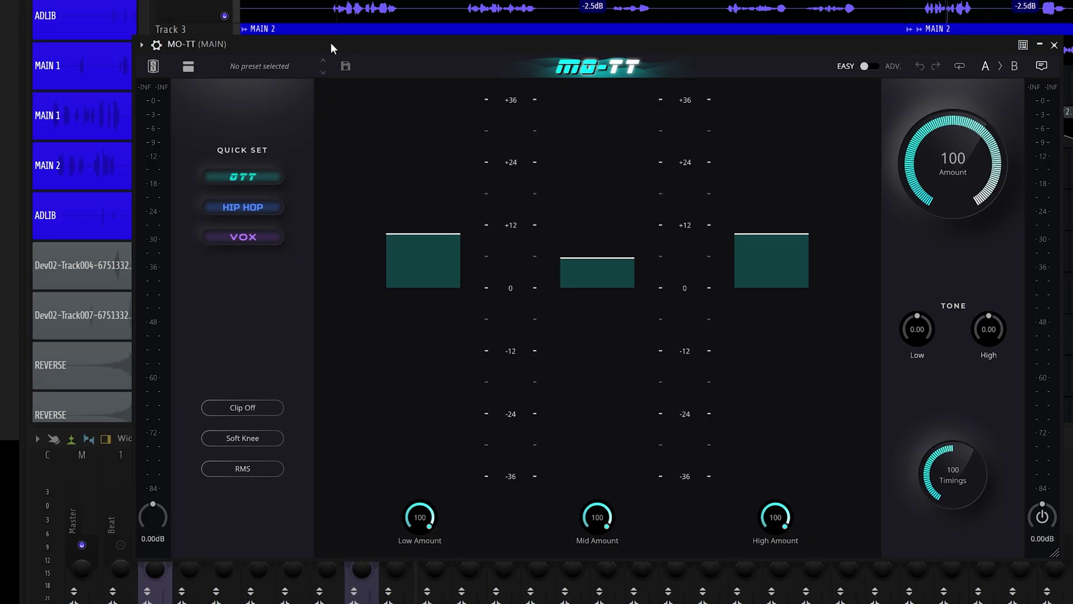
{"action": "left_click_drag", "start_coordinate": [331, 42], "coordinate": [303, 43]}
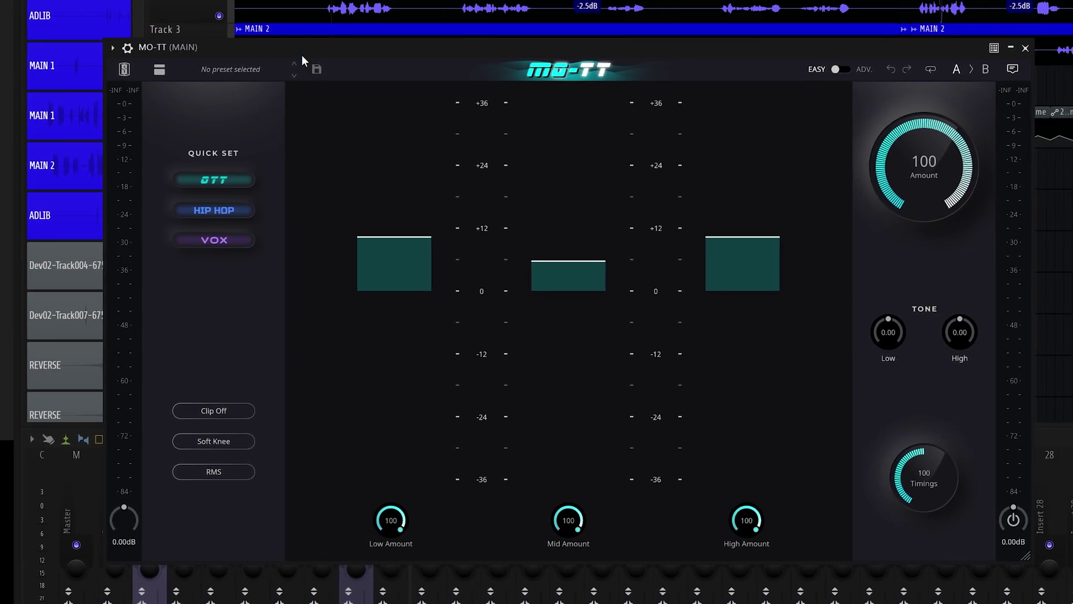
{"action": "left_click", "coordinate": [222, 211]}
{"action": "left_click_drag", "start_coordinate": [921, 171], "coordinate": [926, 253]}
{"action": "left_click_drag", "start_coordinate": [920, 172], "coordinate": [918, 176]}
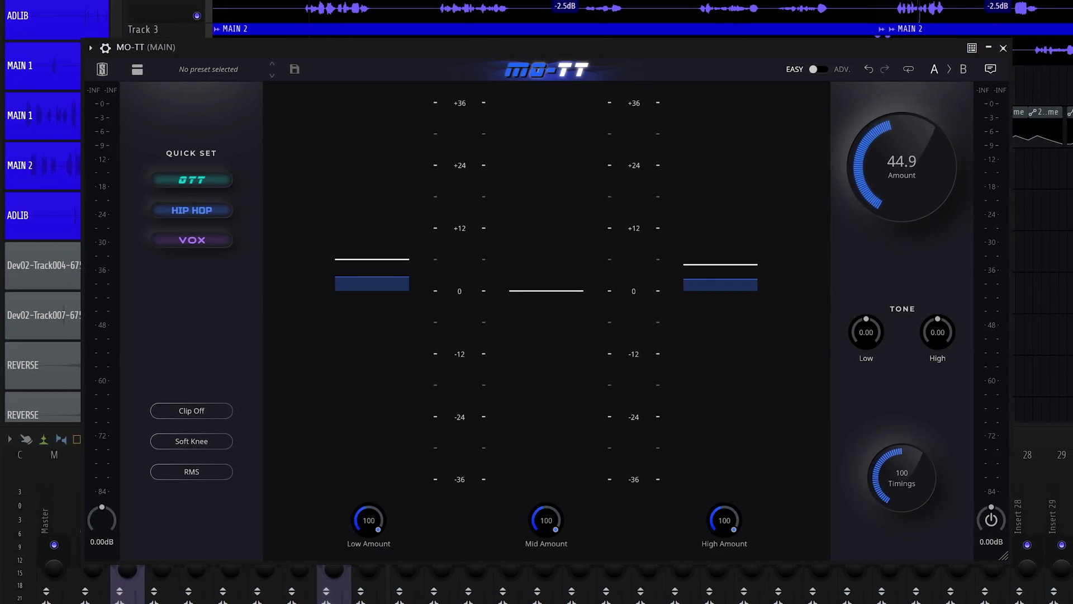
Play the vocal through MO-TT, raise the low band's output gain to 24.0 dB and lower the high band's to about -10 dB.
{"action": "key", "text": "space"}
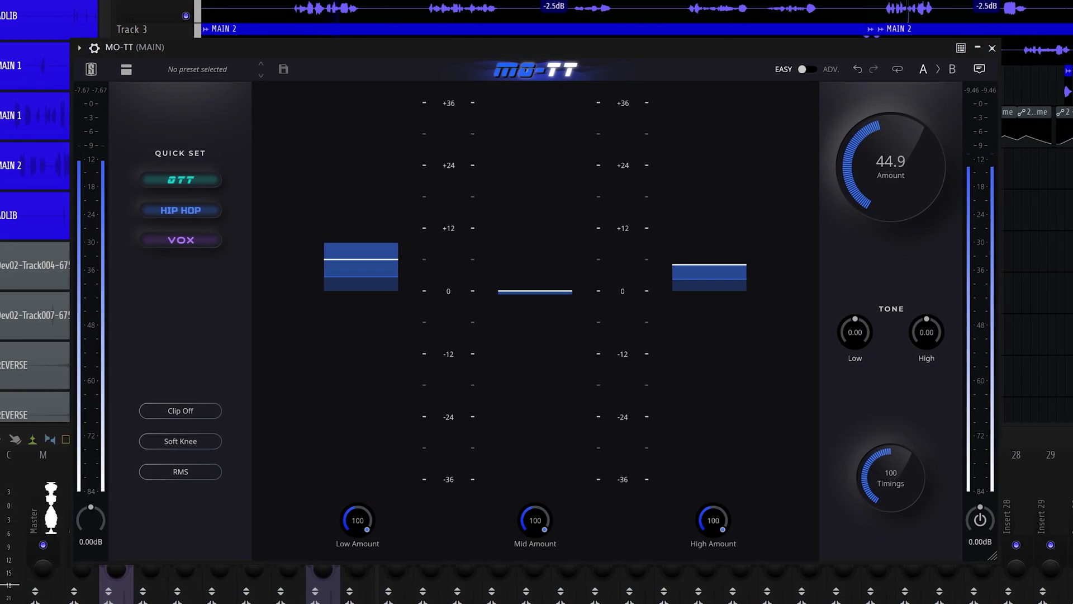
{"action": "left_click_drag", "start_coordinate": [392, 249], "coordinate": [388, 180]}
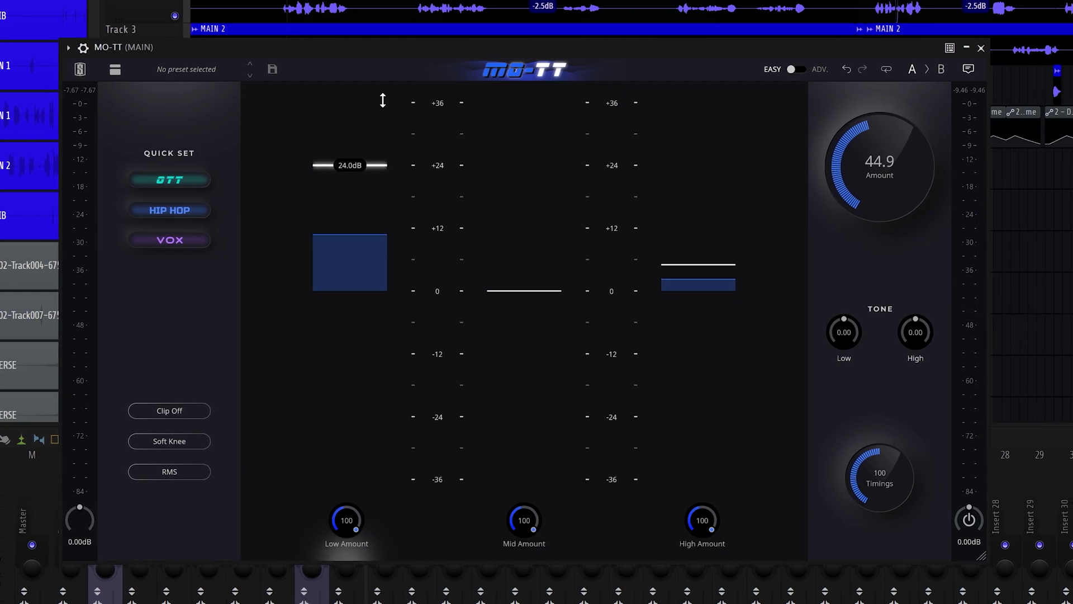
{"action": "left_click_drag", "start_coordinate": [705, 264], "coordinate": [708, 379]}
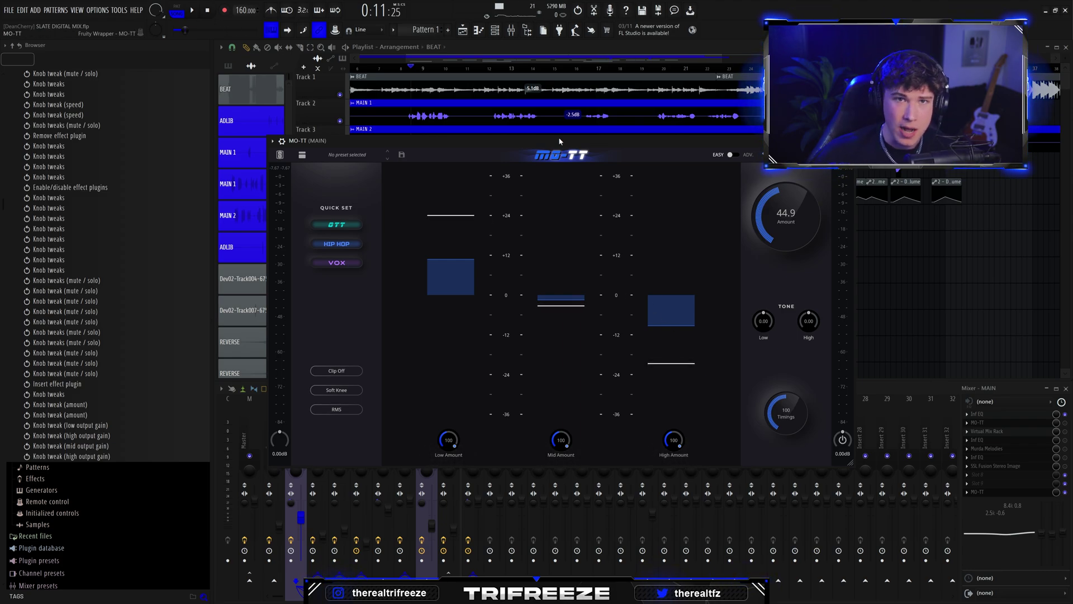
{"action": "left_click_drag", "start_coordinate": [687, 363], "coordinate": [688, 339]}
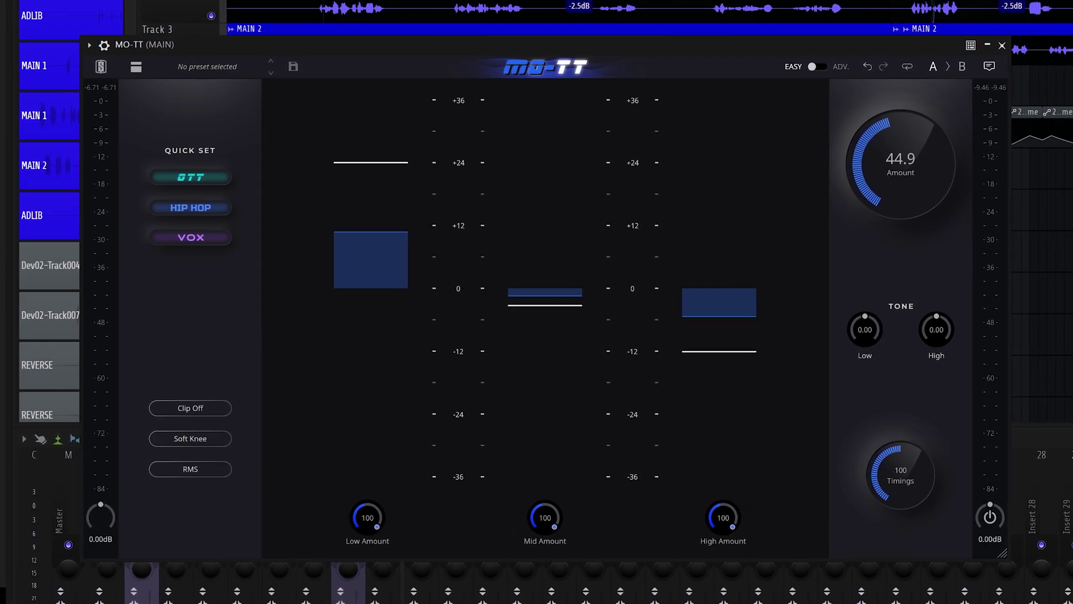
{"action": "left_click_drag", "start_coordinate": [730, 351], "coordinate": [732, 339]}
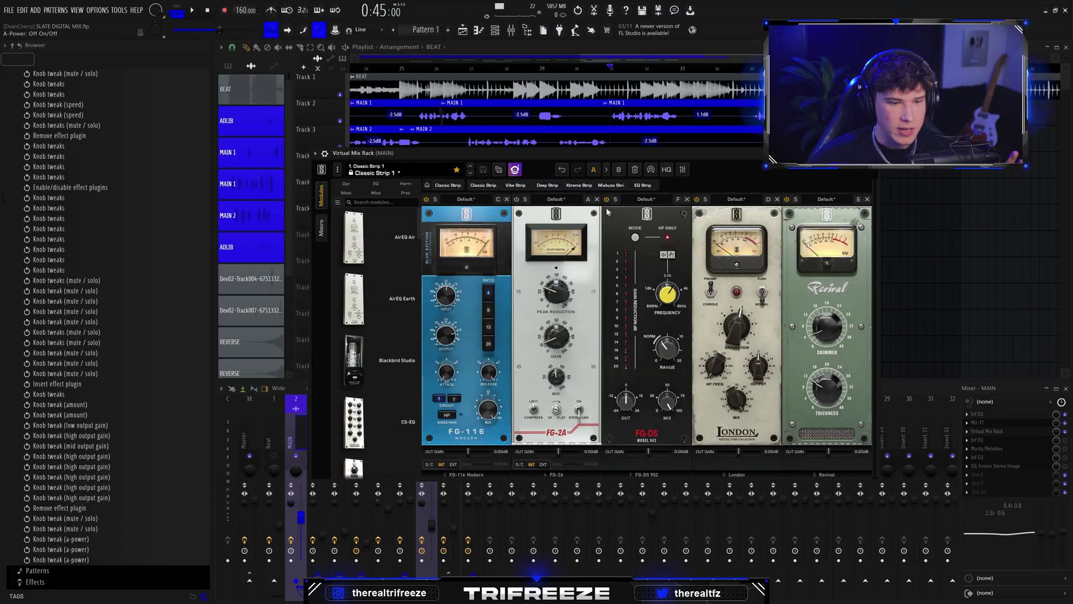
Search the Virtual Mix Rack modules for 116 and turn up the input of the FG-116 Modern compressor.
{"action": "left_click_drag", "start_coordinate": [422, 157], "coordinate": [413, 155]}
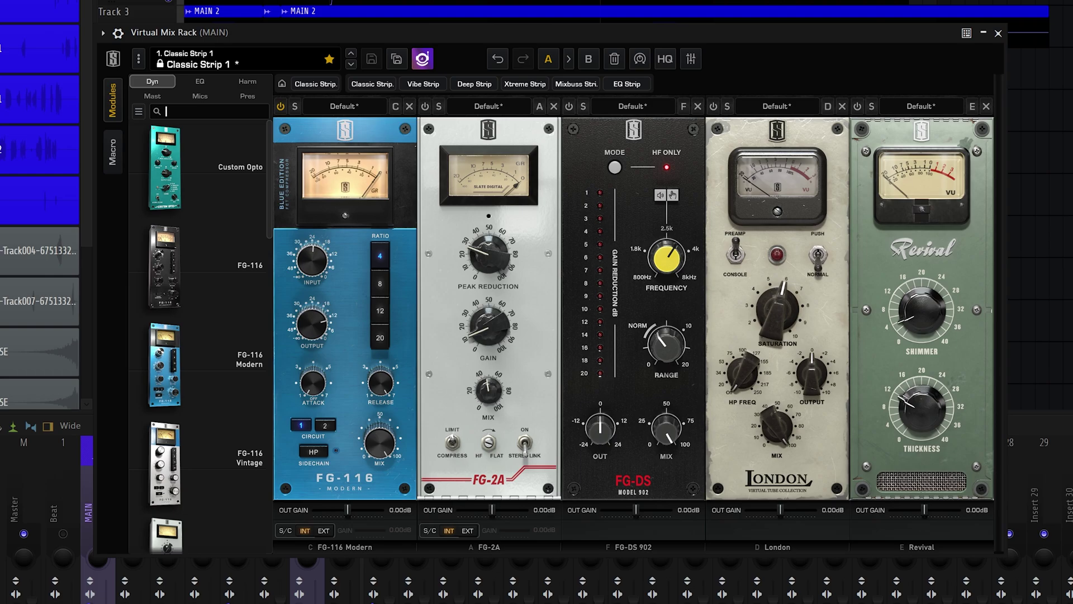
{"action": "type", "text": "116"}
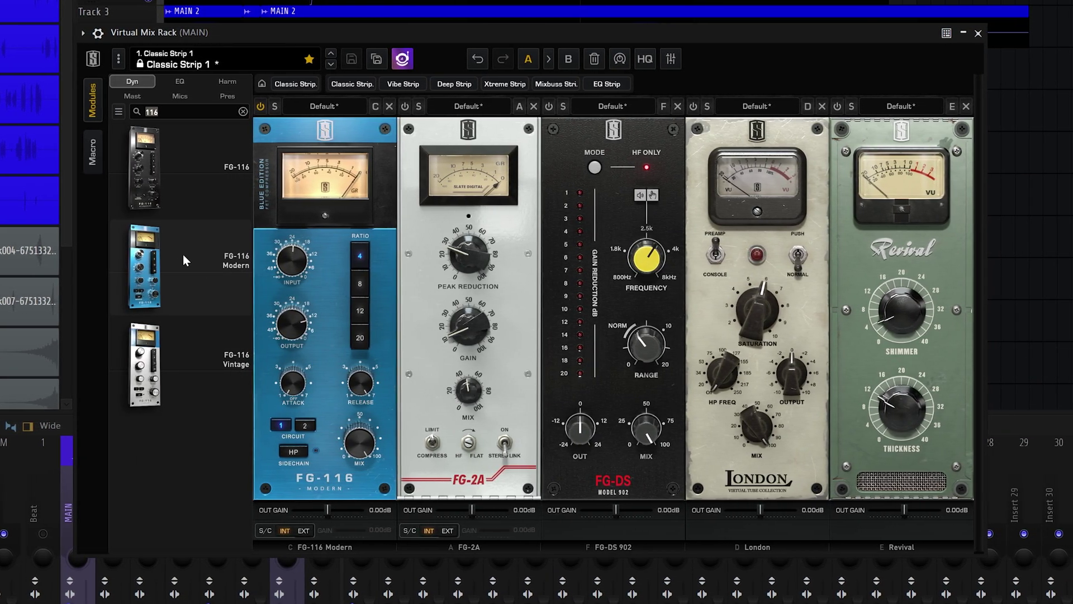
{"action": "left_click_drag", "start_coordinate": [290, 264], "coordinate": [297, 211]}
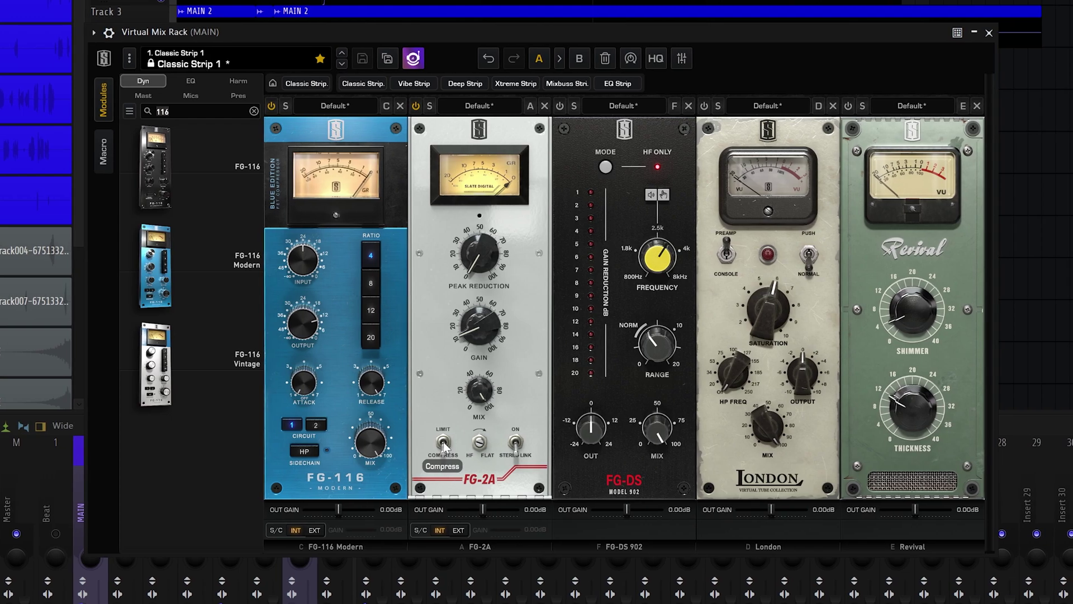
Set the FG-2A compressor's mix to about 50 and raise its peak reduction.
{"action": "left_click_drag", "start_coordinate": [475, 389], "coordinate": [476, 425]}
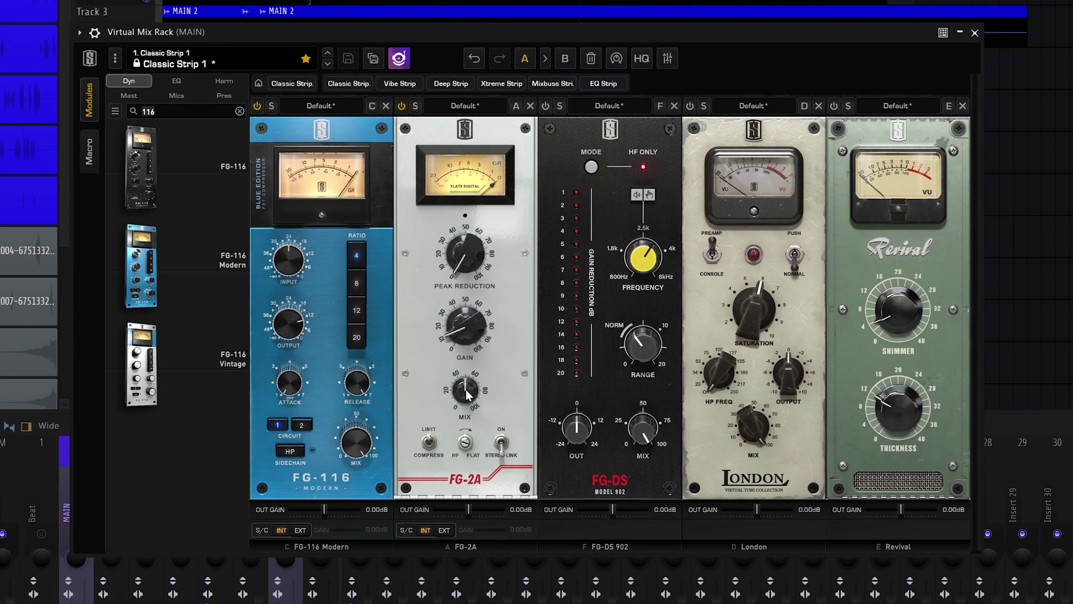
{"action": "mouse_move", "coordinate": [462, 256]}
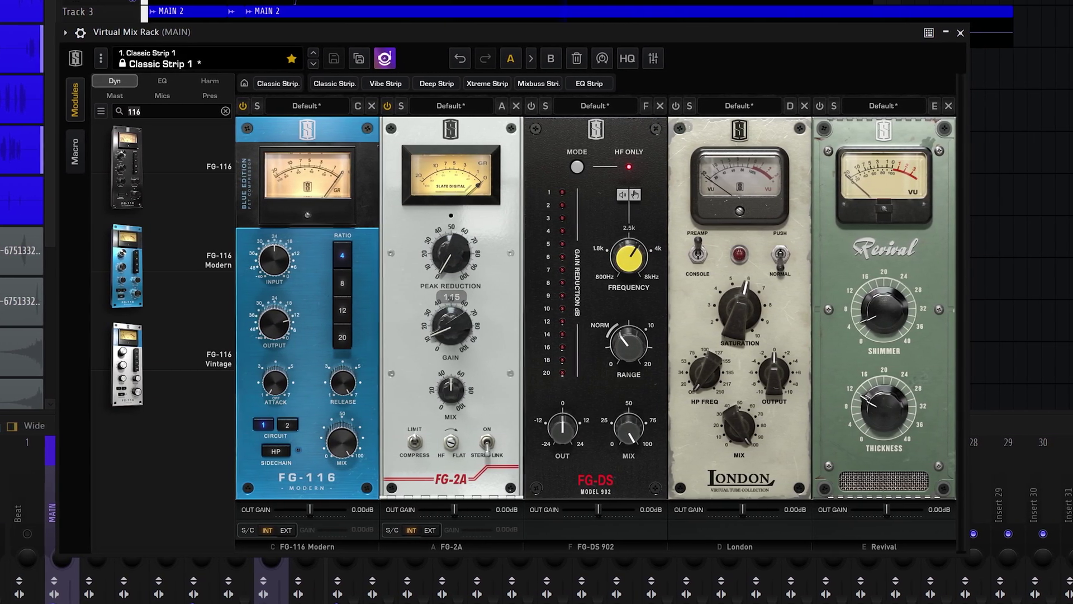
{"action": "left_click_drag", "start_coordinate": [447, 253], "coordinate": [447, 219]}
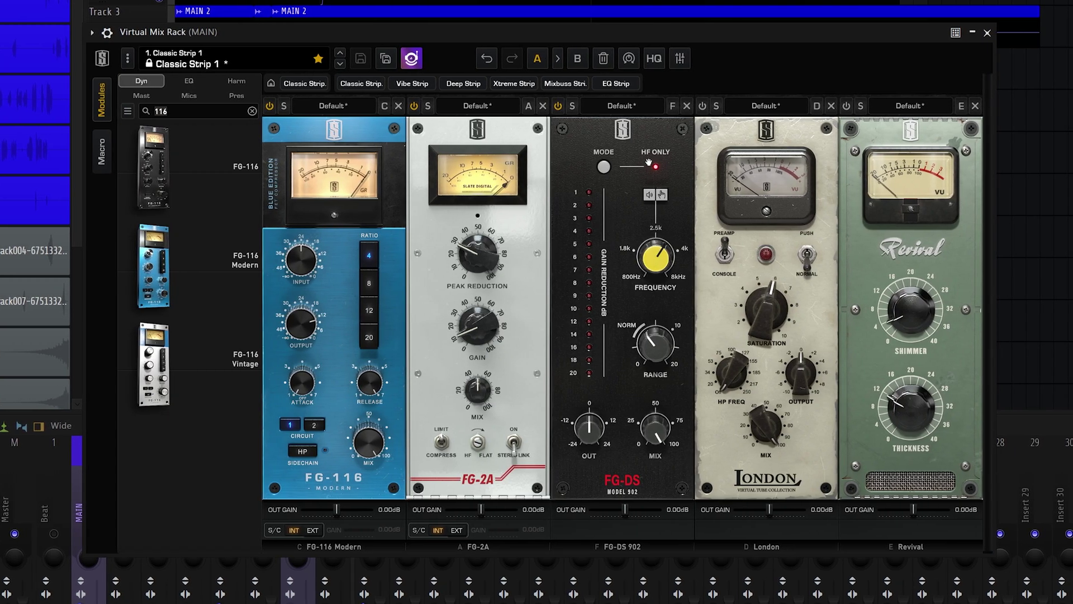
Play the vocal and set the FG-DS 902 de-esser's range to 7.34 dB.
{"action": "scroll", "coordinate": [662, 357], "scroll_direction": "down", "scroll_amount": 5}
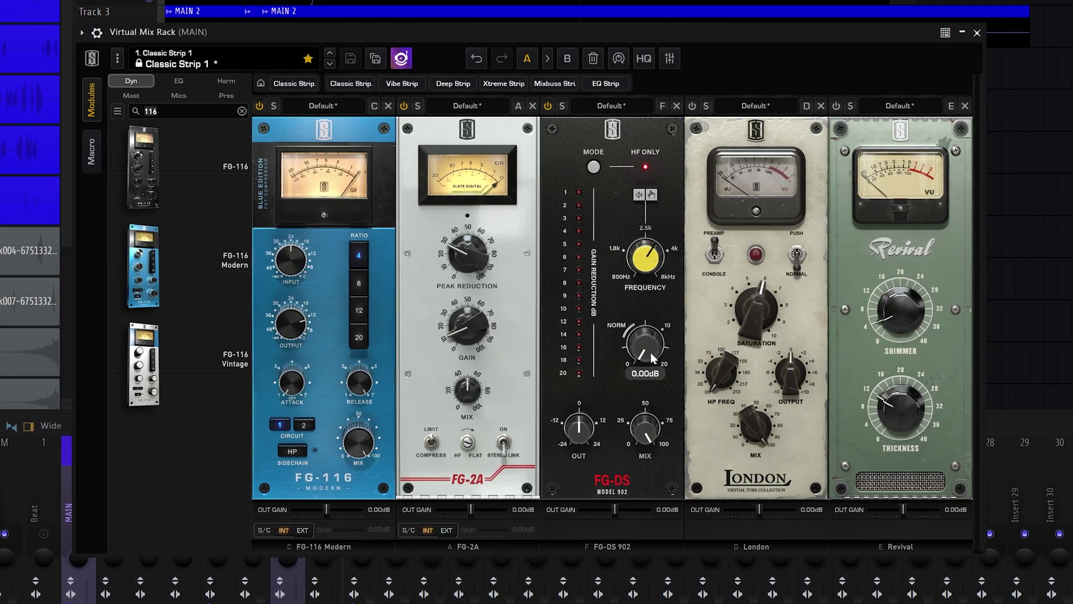
{"action": "key", "text": "space"}
{"action": "left_click_drag", "start_coordinate": [647, 358], "coordinate": [638, 276]}
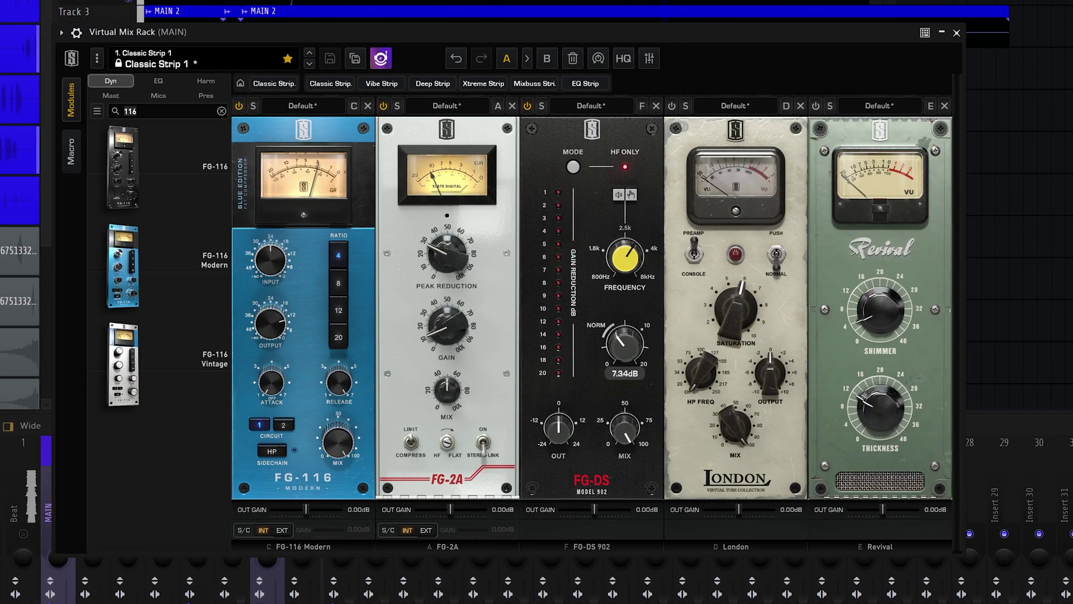
Play the vocal and adjust the saturation of the London tube module, trying higher and lower amounts.
{"action": "mouse_move", "coordinate": [621, 346]}
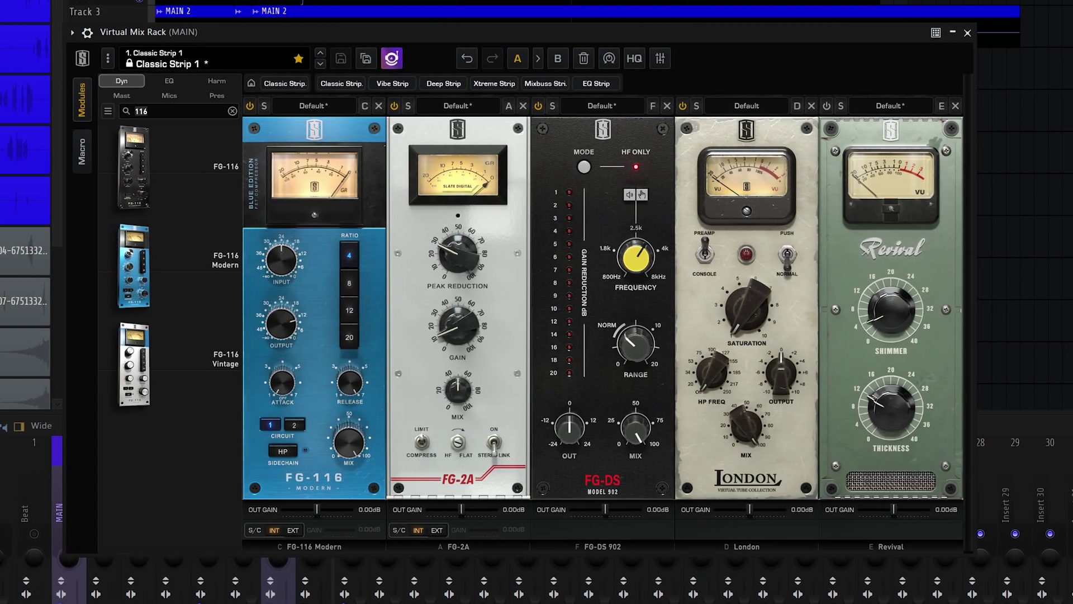
{"action": "left_click_drag", "start_coordinate": [748, 324], "coordinate": [730, 236]}
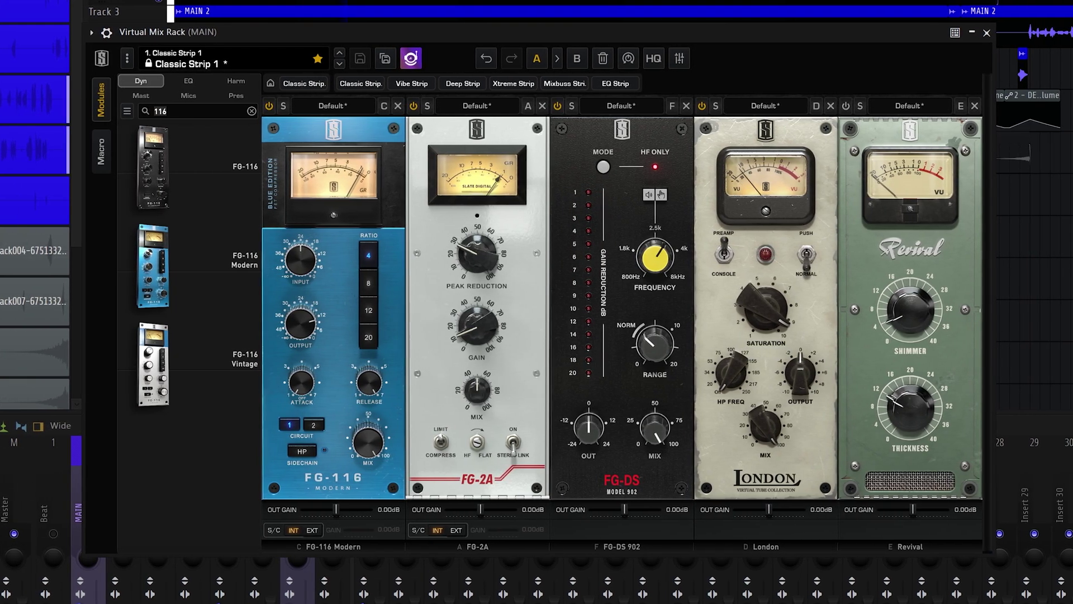
{"action": "left_click_drag", "start_coordinate": [769, 307], "coordinate": [742, 385]}
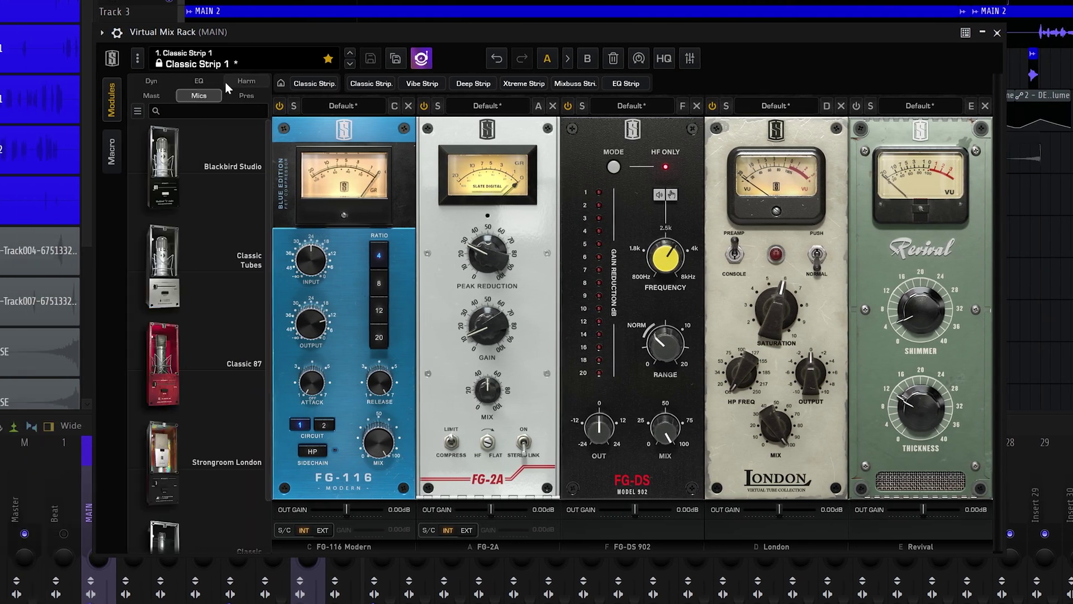
Find the Revival module among the mastering modules and add it to the end of the rack.
{"action": "left_click", "coordinate": [196, 82]}
{"action": "left_click", "coordinate": [143, 96]}
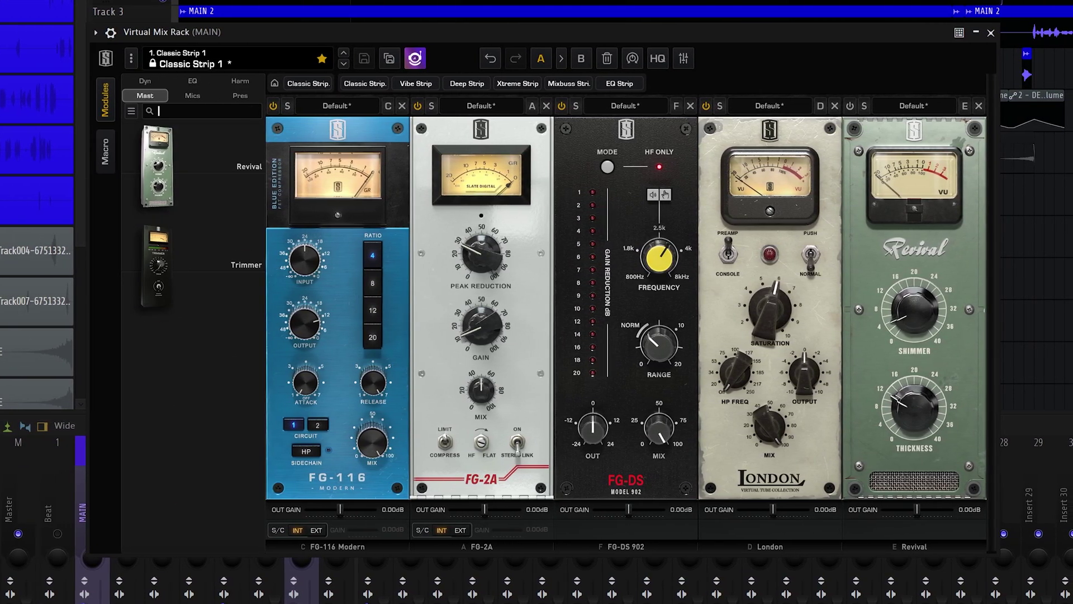
{"action": "left_click_drag", "start_coordinate": [250, 183], "coordinate": [937, 212]}
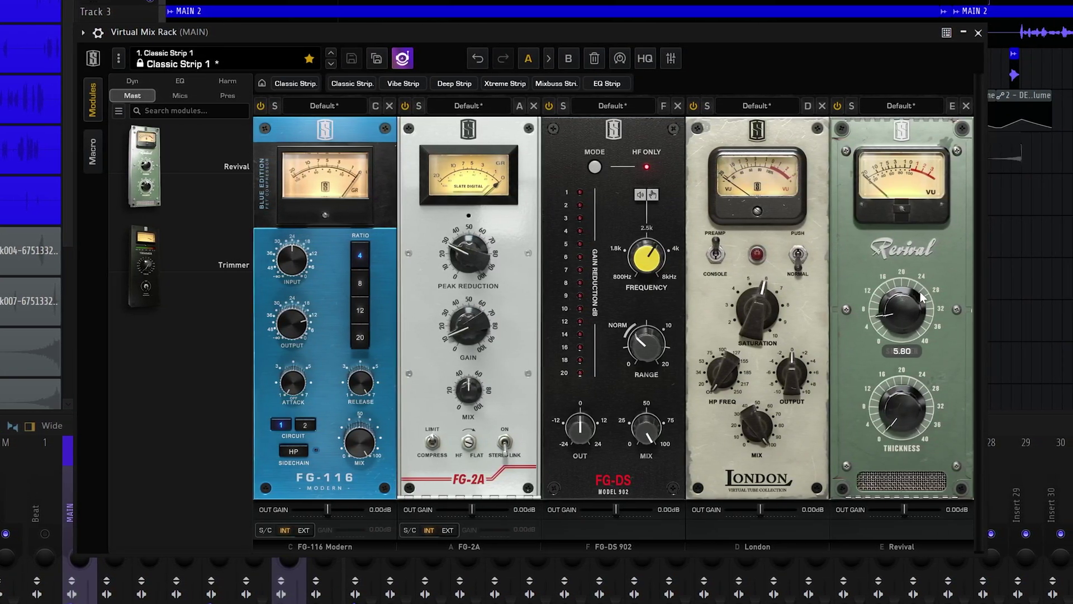
Set Revival's shimmer to about 5.8, raise its thickness and compare the sound with the module bypassed.
{"action": "left_click_drag", "start_coordinate": [922, 327], "coordinate": [923, 299]}
{"action": "left_click_drag", "start_coordinate": [901, 405], "coordinate": [901, 364]}
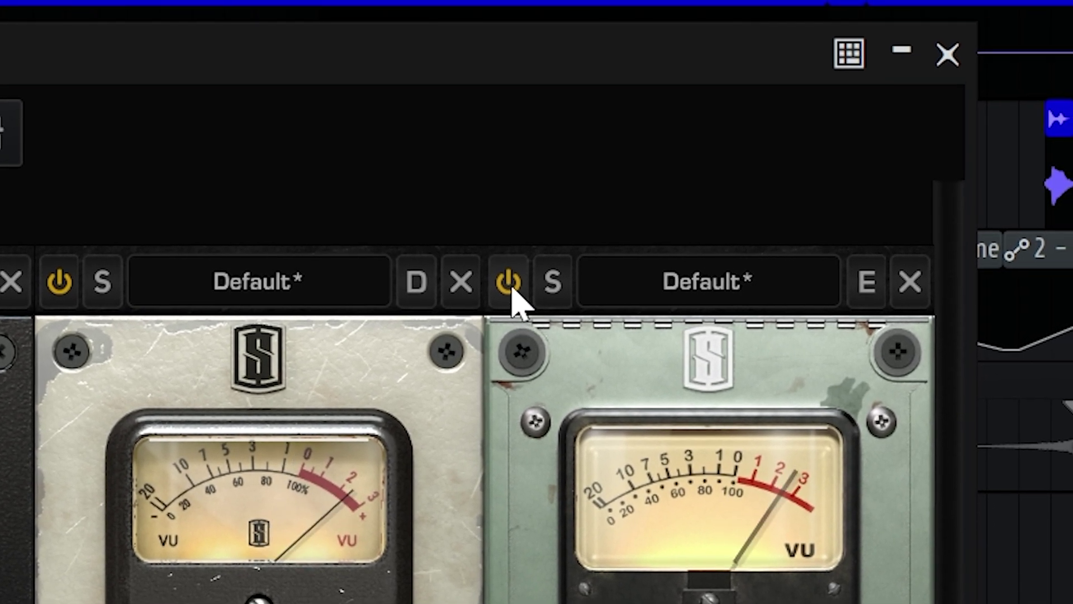
{"action": "left_click", "coordinate": [499, 288]}
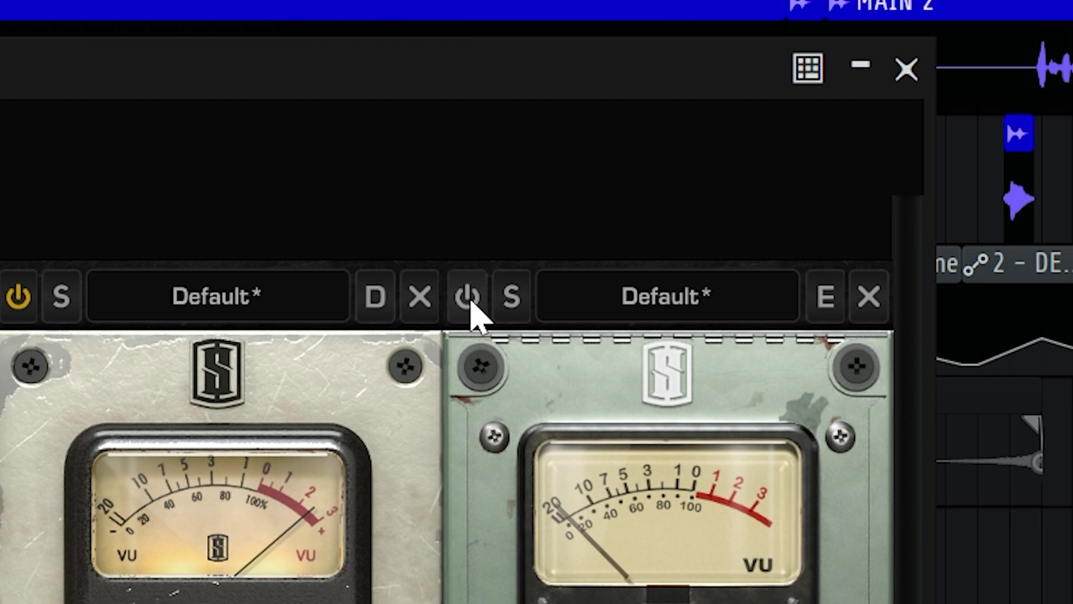
{"action": "left_click", "coordinate": [456, 300]}
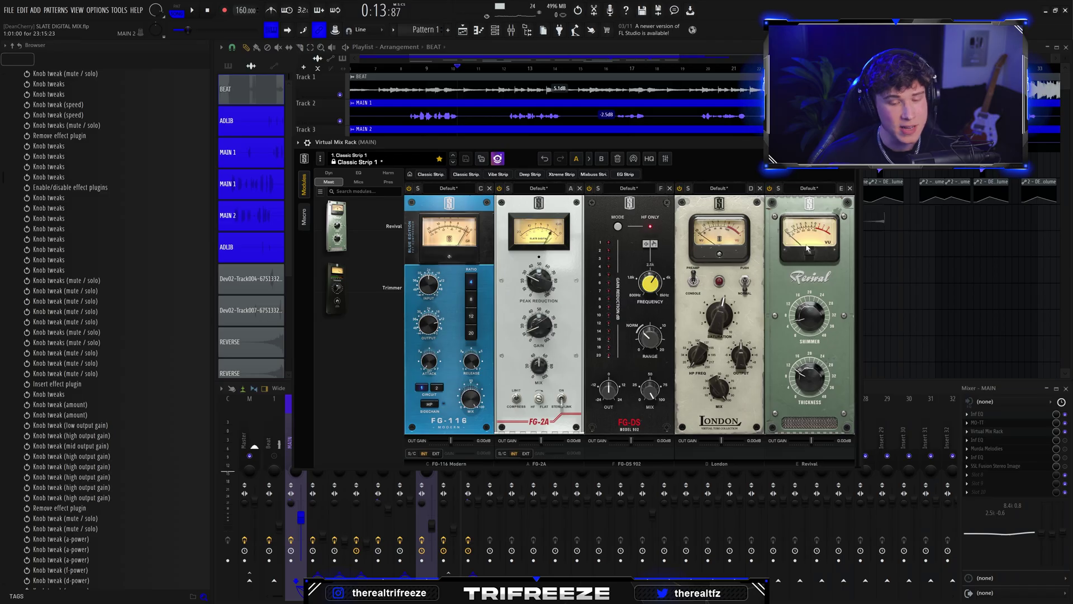
Open the Inf EQ on the MAIN track and shape a low-shelf cut of about 8.5 dB near 150 Hz.
{"action": "left_click", "coordinate": [877, 35]}
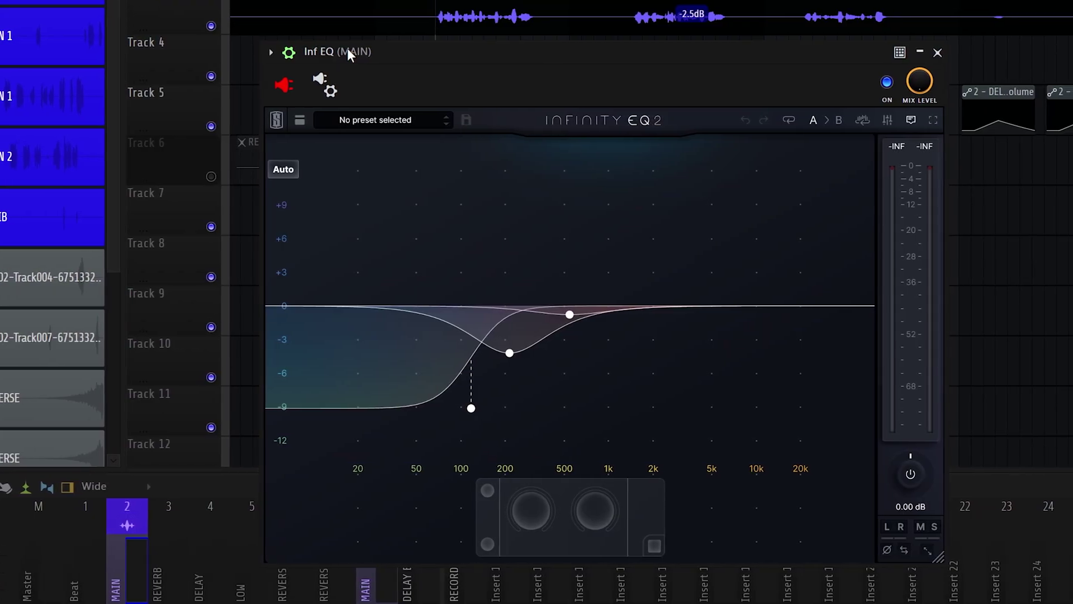
{"action": "left_click", "coordinate": [323, 333]}
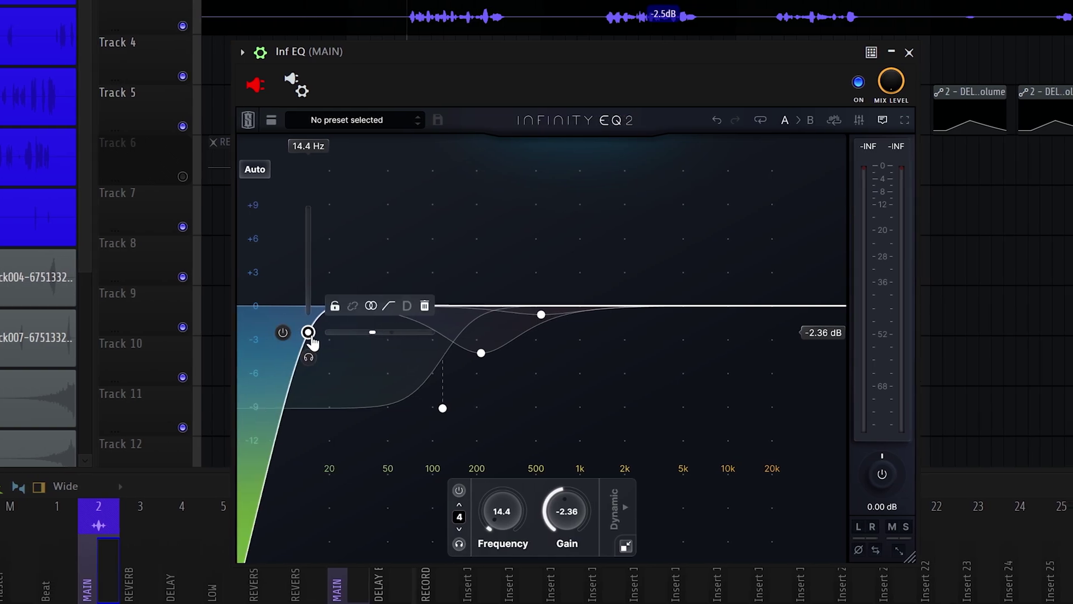
{"action": "left_click_drag", "start_coordinate": [309, 334], "coordinate": [416, 346]}
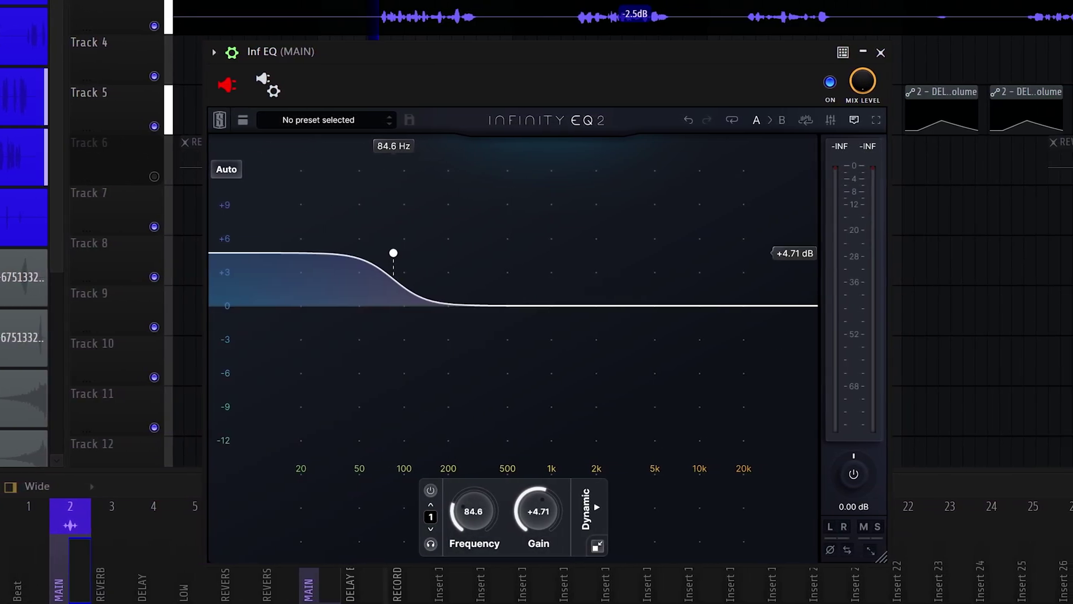
{"action": "left_click_drag", "start_coordinate": [391, 246], "coordinate": [391, 402]}
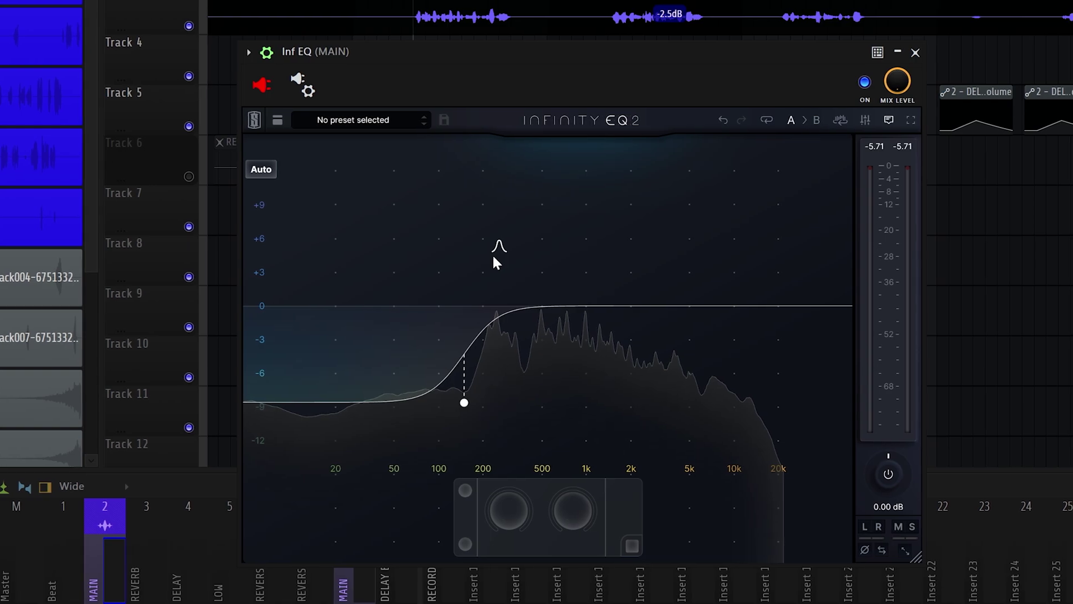
Play the vocal and add a bell cut of about 3 dB near 225 Hz and a shallower one around 600 Hz.
{"action": "left_click", "coordinate": [487, 257]}
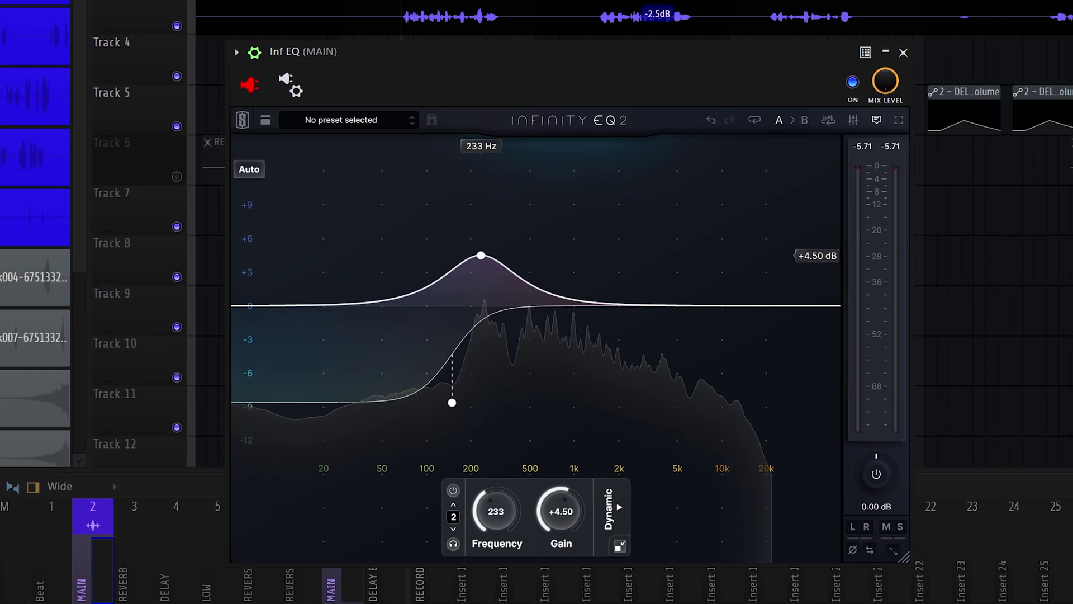
{"action": "key", "text": "space"}
{"action": "left_click_drag", "start_coordinate": [488, 256], "coordinate": [479, 355]}
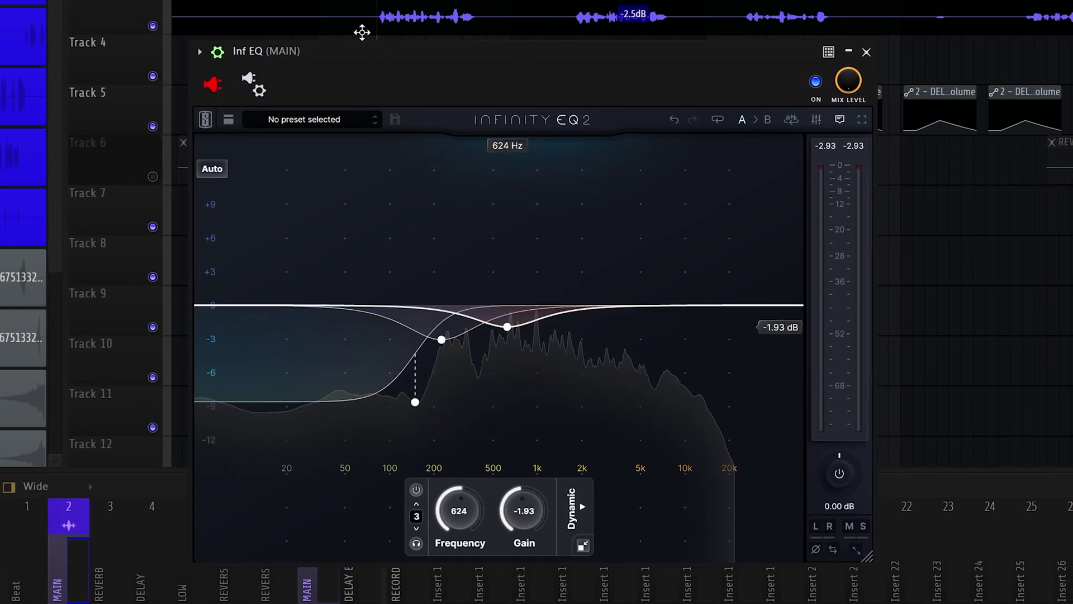
{"action": "left_click_drag", "start_coordinate": [504, 326], "coordinate": [478, 332]}
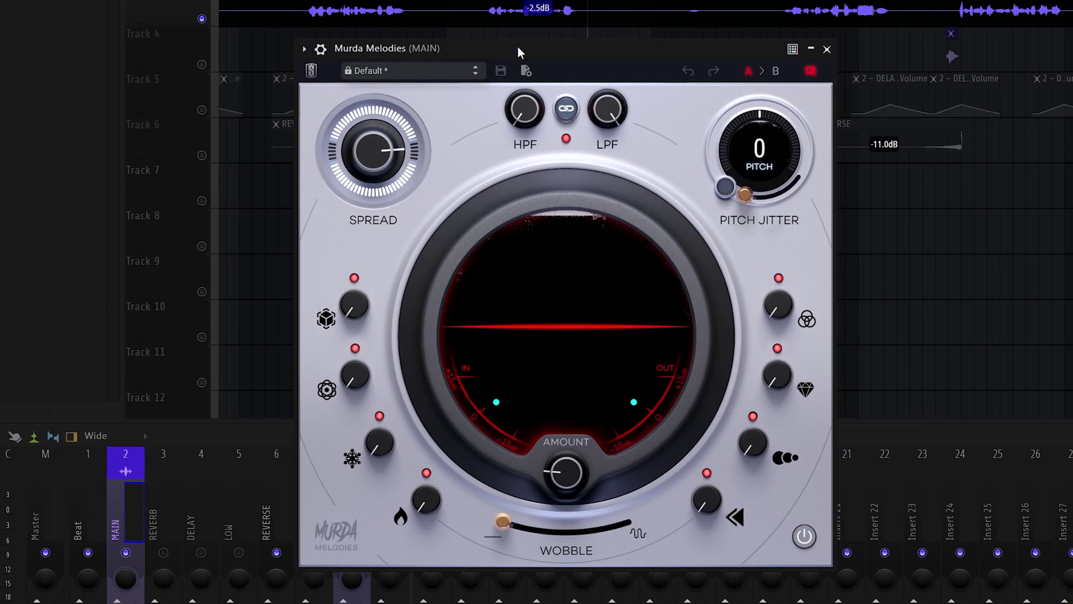
Check the spread in Murda Melodies and set its overall processing amount to 19%.
{"action": "mouse_move", "coordinate": [384, 153]}
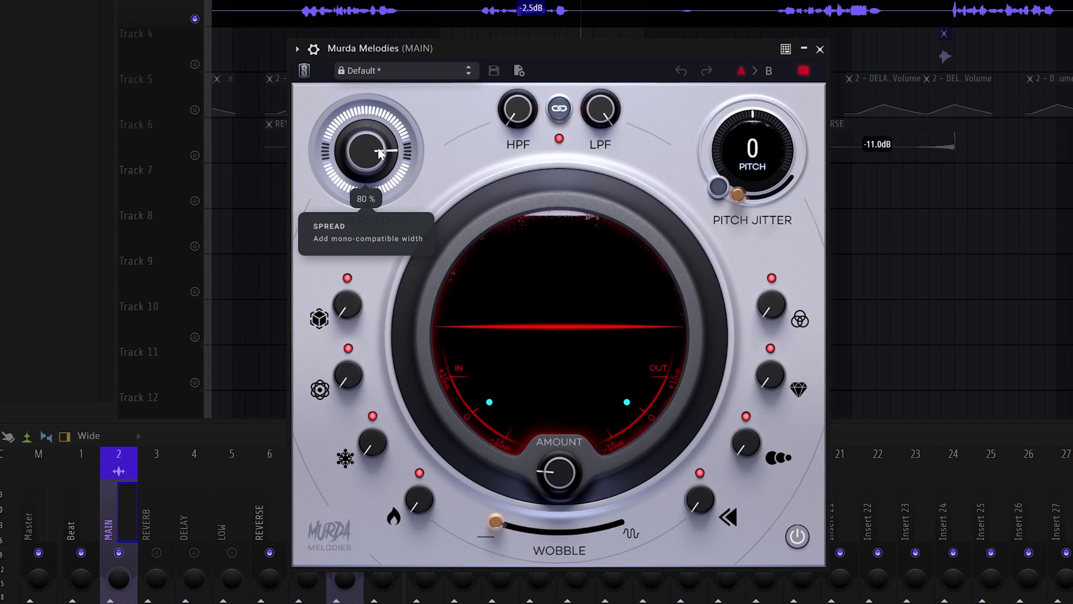
{"action": "mouse_move", "coordinate": [554, 472]}
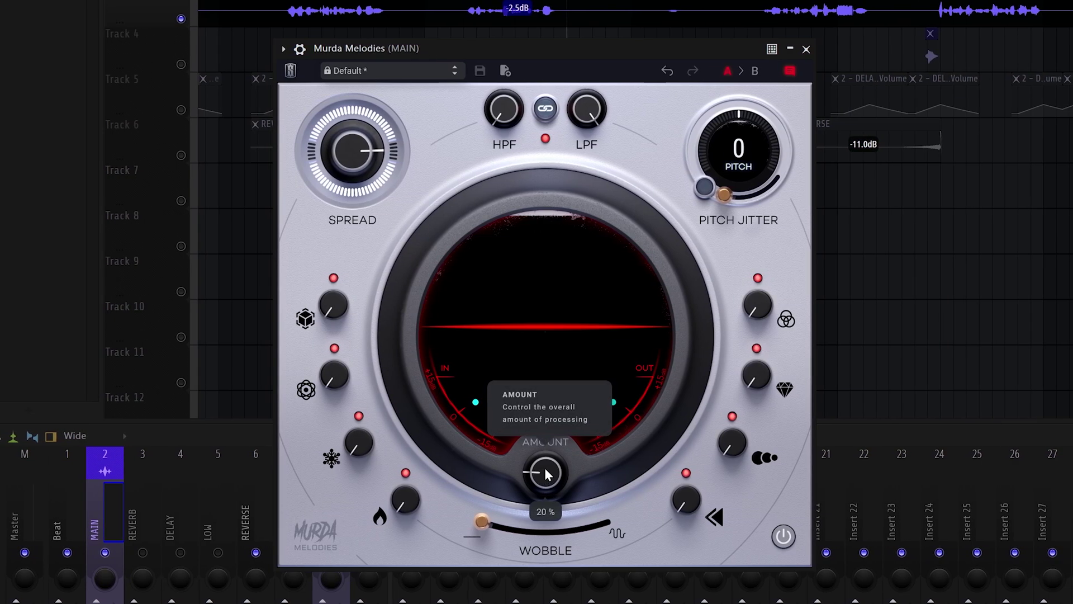
{"action": "left_click_drag", "start_coordinate": [548, 471], "coordinate": [551, 443]}
{"action": "left_click_drag", "start_coordinate": [543, 331], "coordinate": [539, 553]}
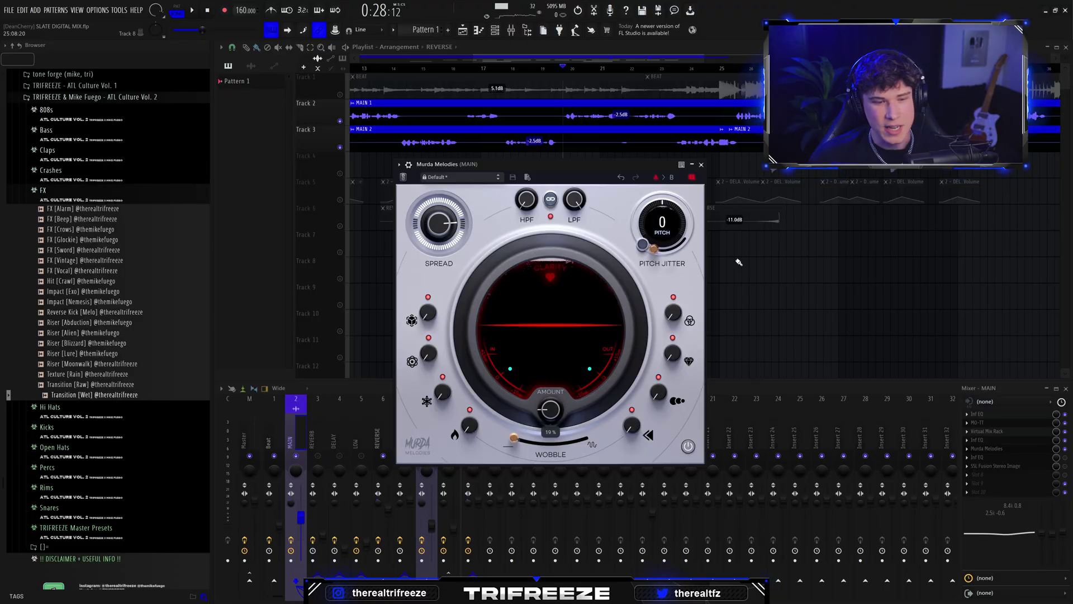
{"action": "left_click", "coordinate": [701, 166]}
Open SSL Fusion Stereo Image on the MAIN track and review its space and width settings.
{"action": "left_click", "coordinate": [995, 466]}
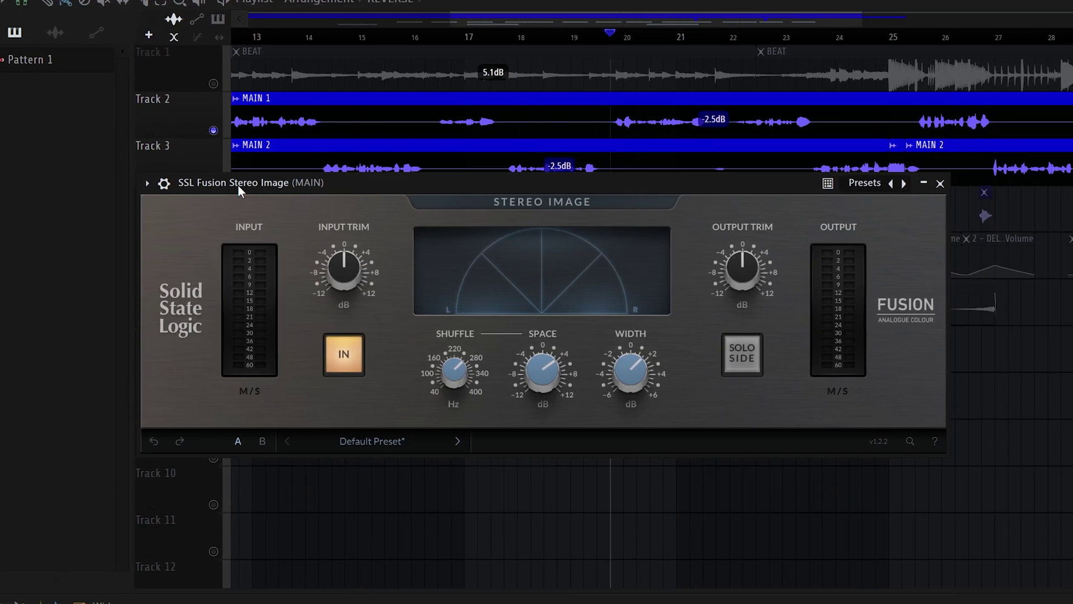
{"action": "left_click_drag", "start_coordinate": [249, 186], "coordinate": [253, 190]}
{"action": "mouse_move", "coordinate": [568, 378]}
{"action": "mouse_move", "coordinate": [627, 377]}
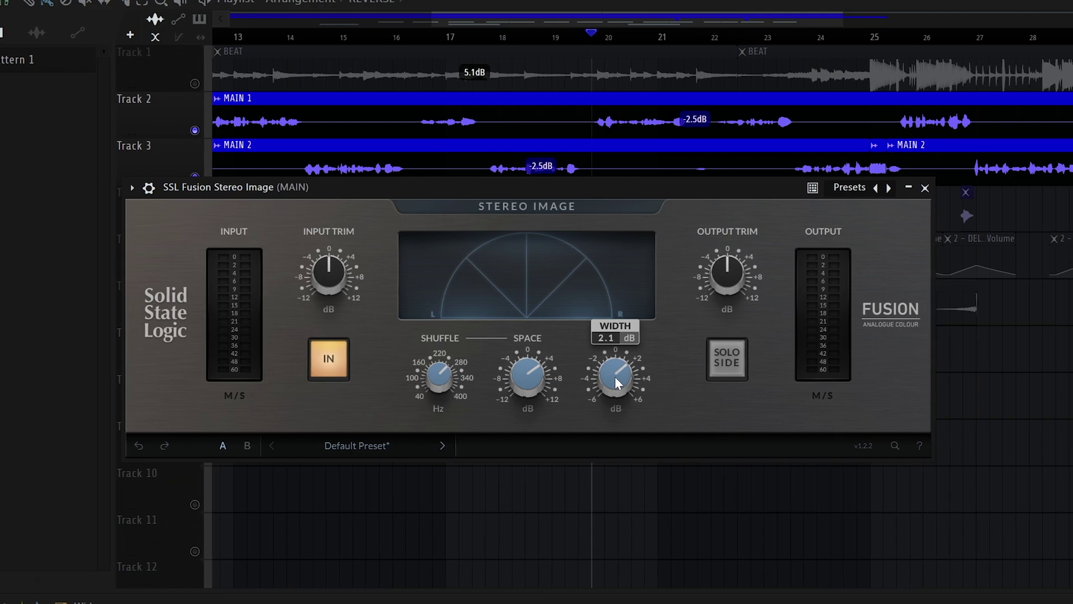
{"action": "key", "text": "space"}
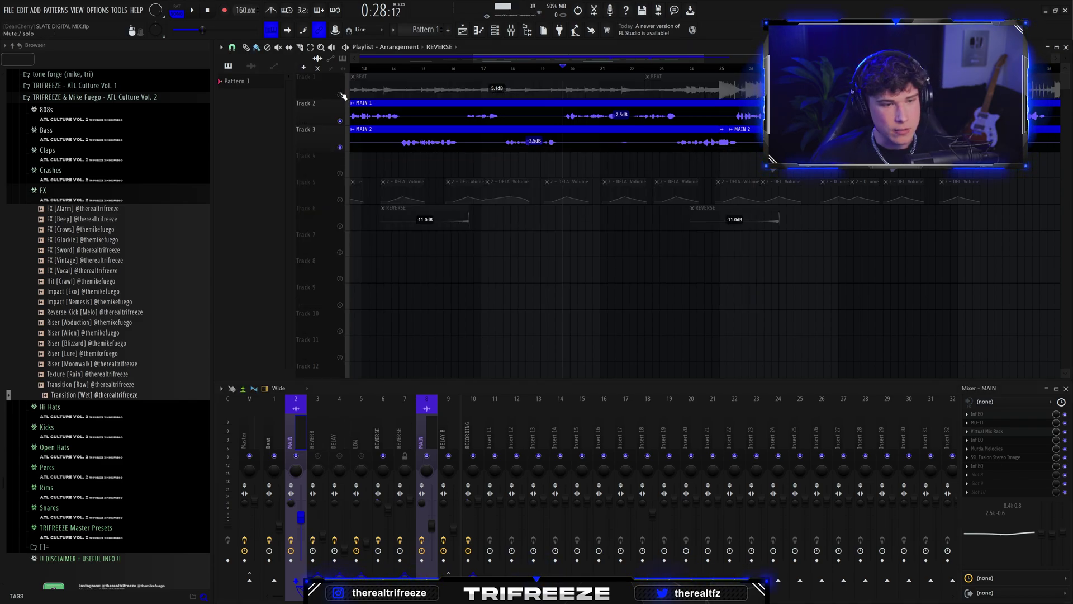
Open the last Inf EQ on the MAIN track and set a high-pass filter at 87.9 Hz while the vocal plays.
{"action": "left_click", "coordinate": [1034, 466]}
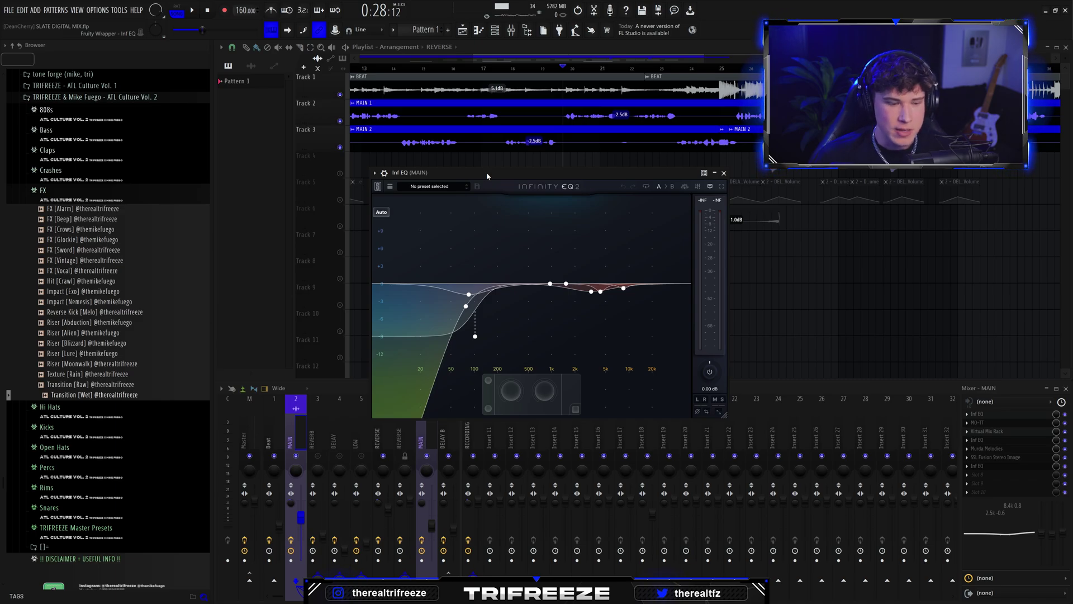
{"action": "left_click", "coordinate": [600, 291]}
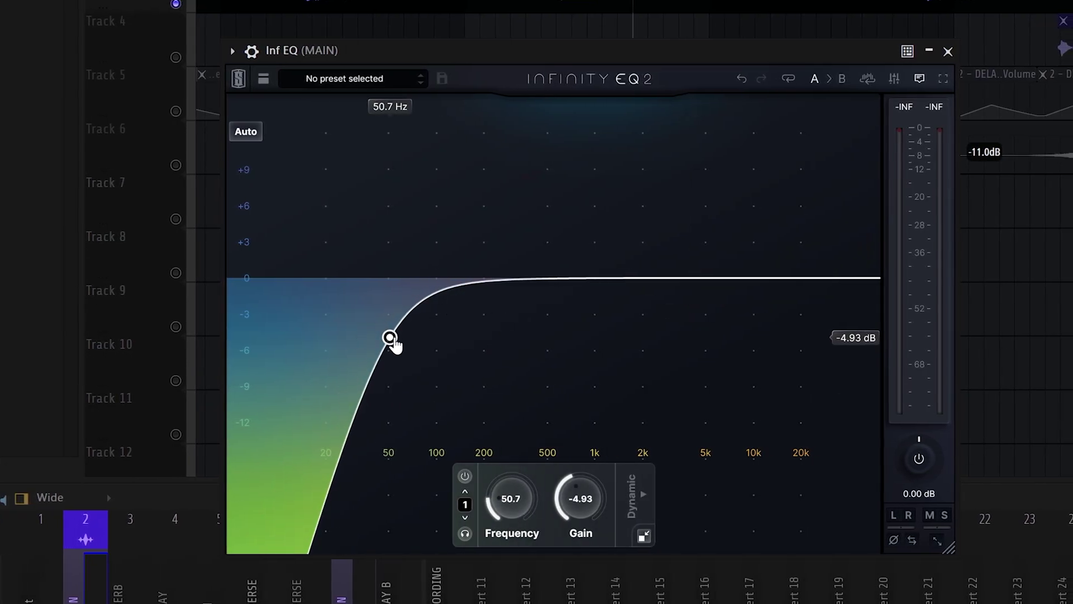
{"action": "key", "text": "space"}
{"action": "left_click_drag", "start_coordinate": [386, 337], "coordinate": [390, 338]}
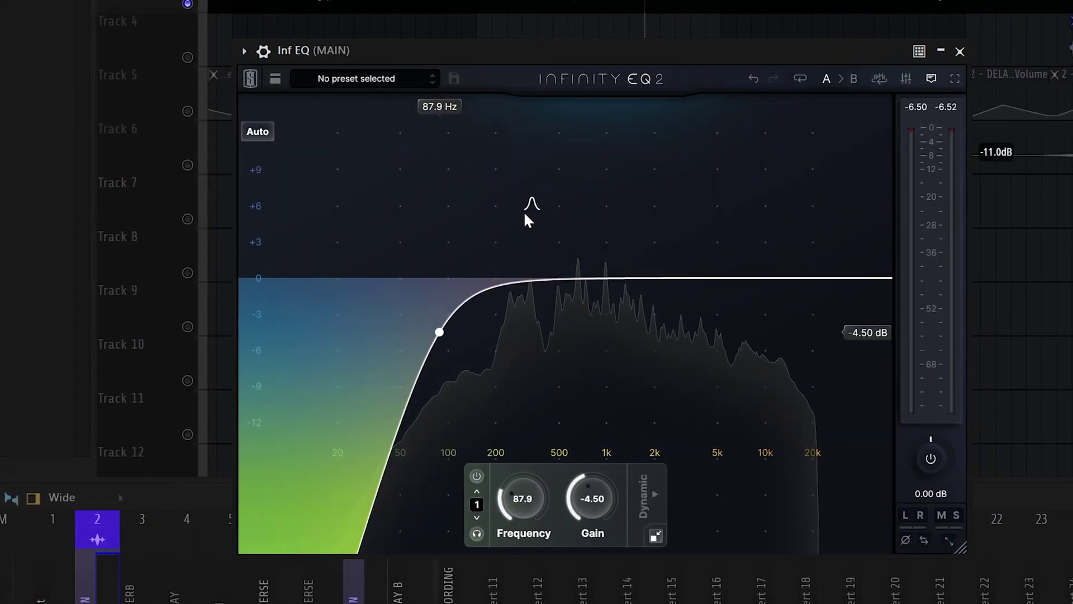
Add a bell cut of 1.36 dB at 248 Hz and a low shelf of -4.86 dB at 140 Hz.
{"action": "double_click", "coordinate": [436, 213]}
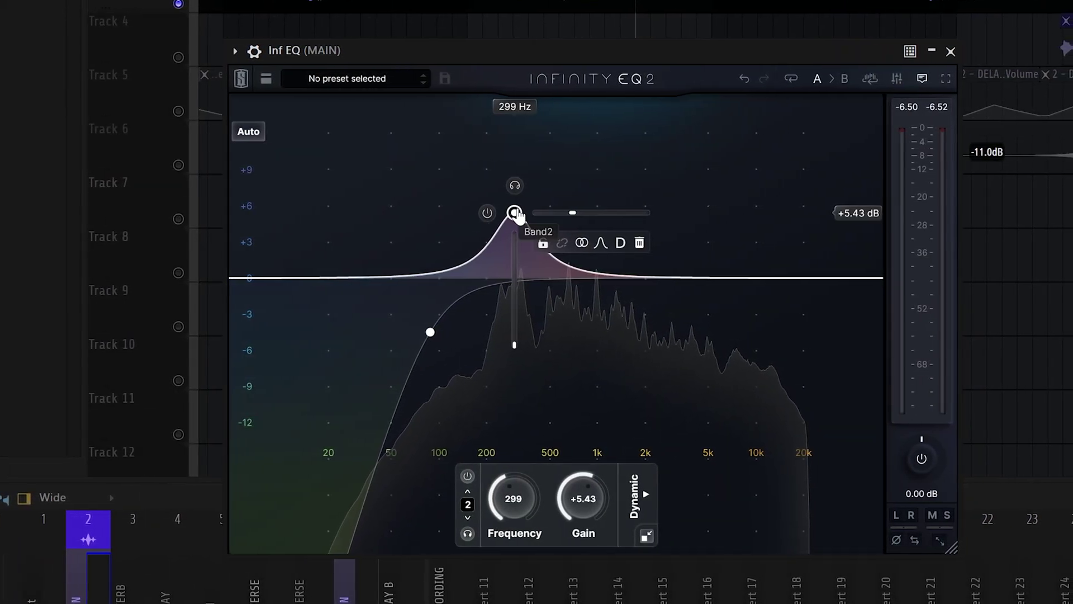
{"action": "left_click_drag", "start_coordinate": [512, 213], "coordinate": [518, 166]}
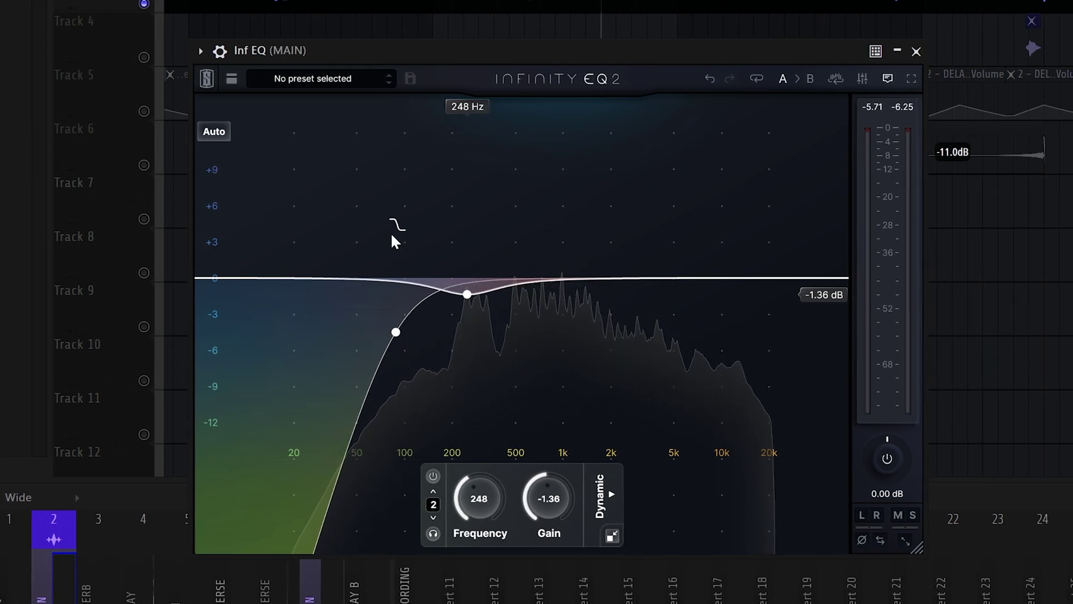
{"action": "left_click_drag", "start_coordinate": [395, 242], "coordinate": [403, 339]}
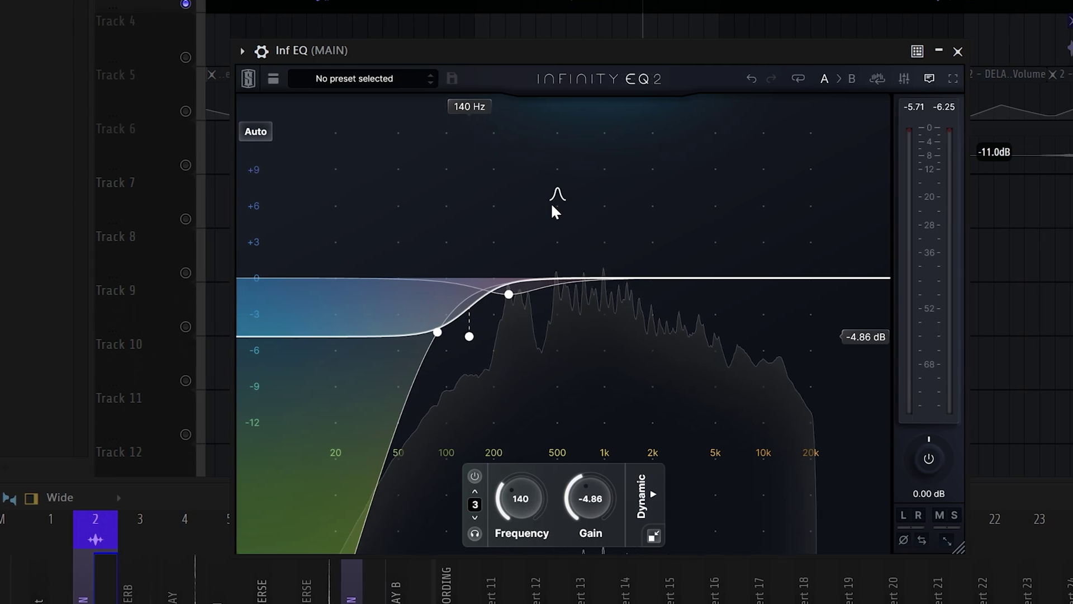
Add a wide bell band and, with the vocal playing, set it to a 1.36 dB cut at 699 Hz.
{"action": "left_click", "coordinate": [552, 205]}
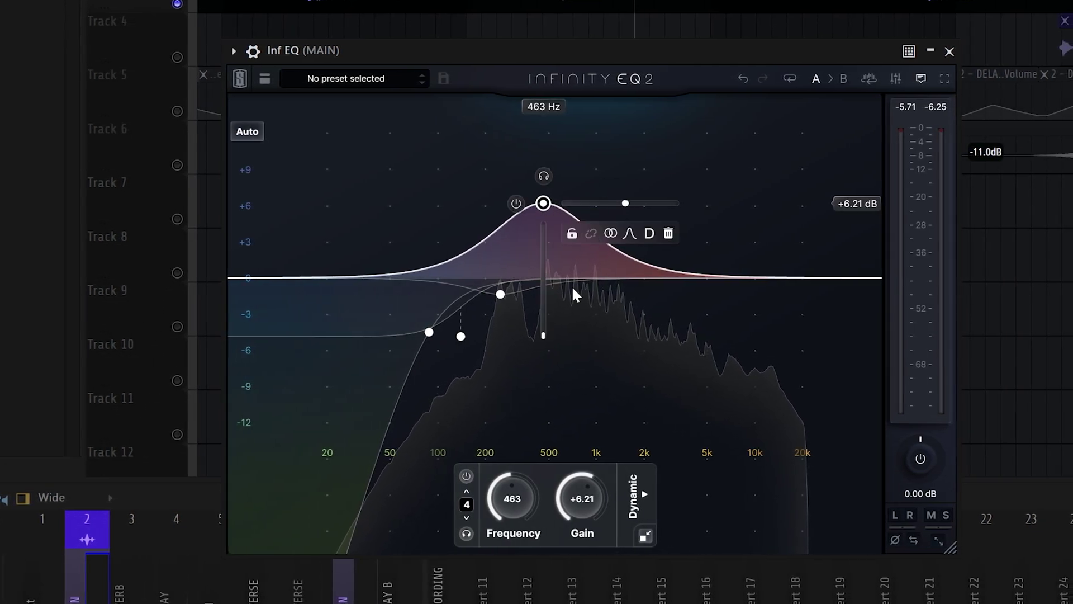
{"action": "left_click_drag", "start_coordinate": [541, 204], "coordinate": [574, 285]}
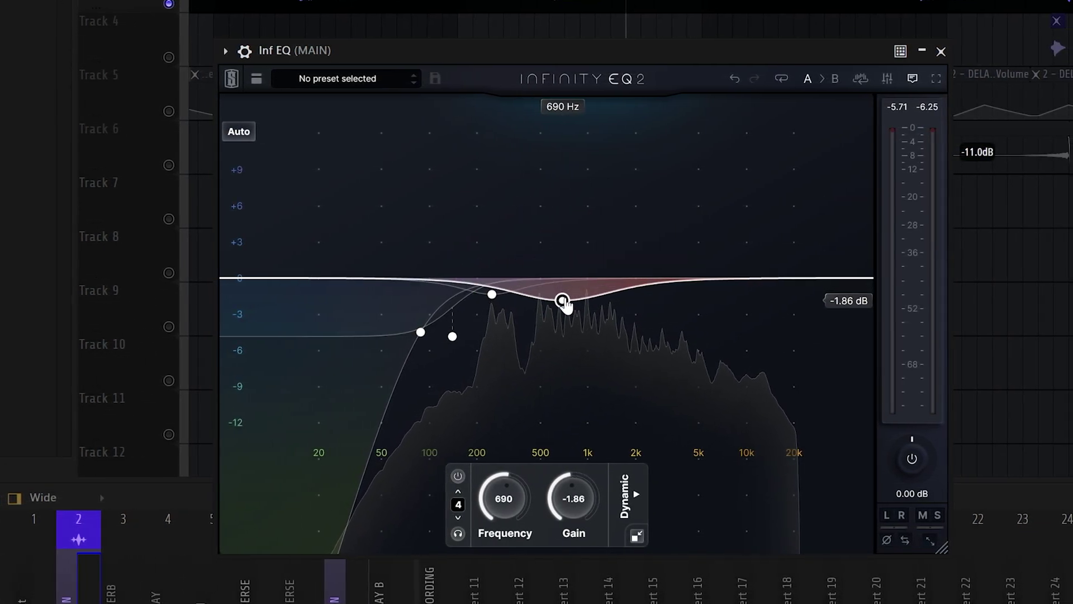
{"action": "key", "text": "space"}
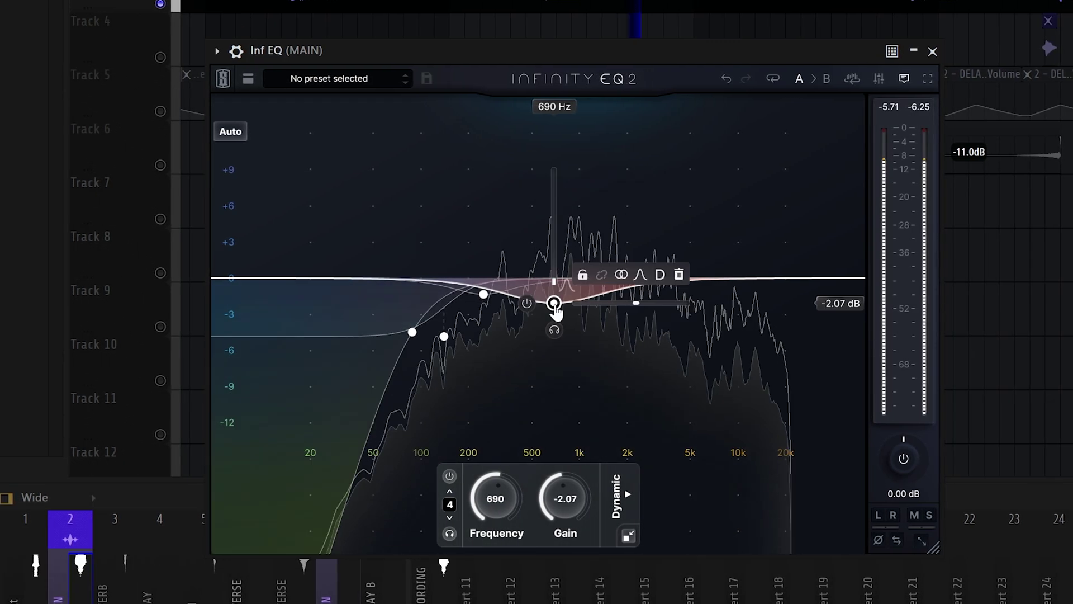
{"action": "left_click_drag", "start_coordinate": [556, 304], "coordinate": [553, 297]}
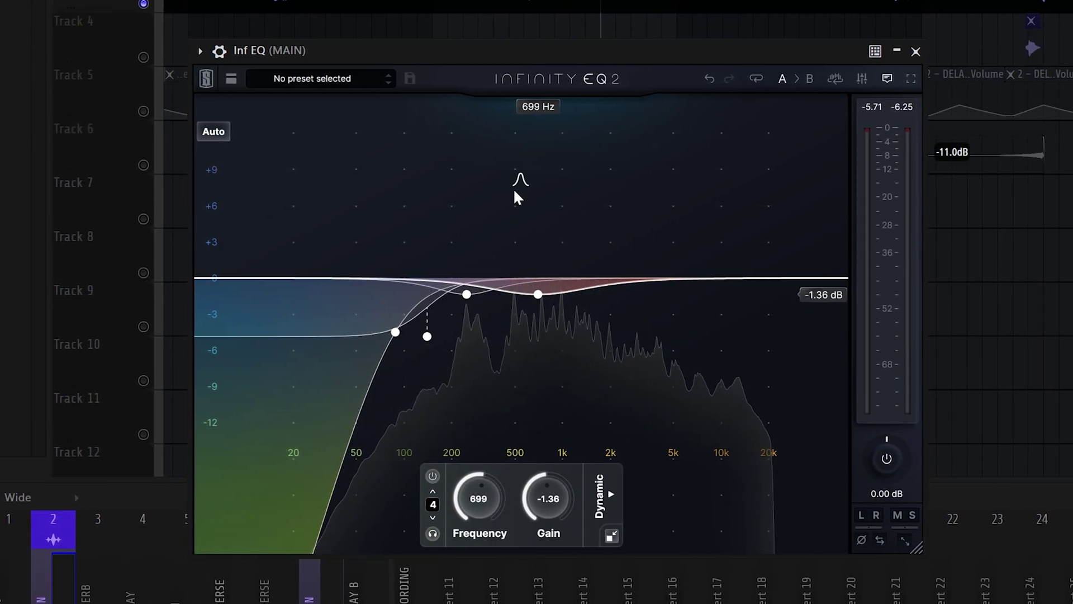
Sweep a narrow boosted bell through the mids for harsh resonances and turn it into a cut of about 2 dB near 2 kHz.
{"action": "double_click", "coordinate": [530, 214]}
{"action": "left_click_drag", "start_coordinate": [599, 215], "coordinate": [601, 217]}
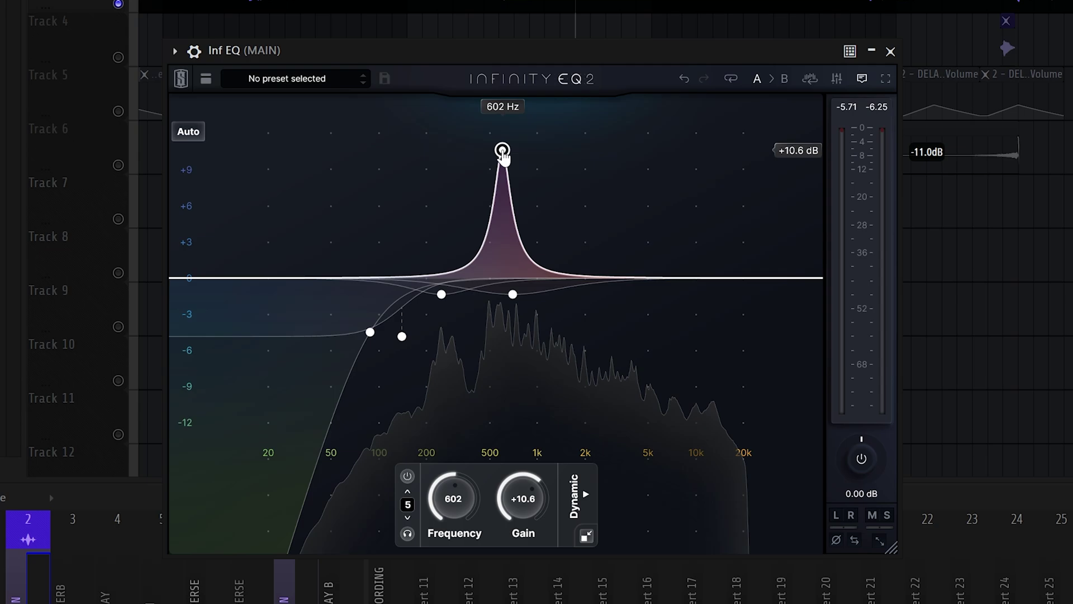
{"action": "left_click_drag", "start_coordinate": [503, 157], "coordinate": [528, 160]}
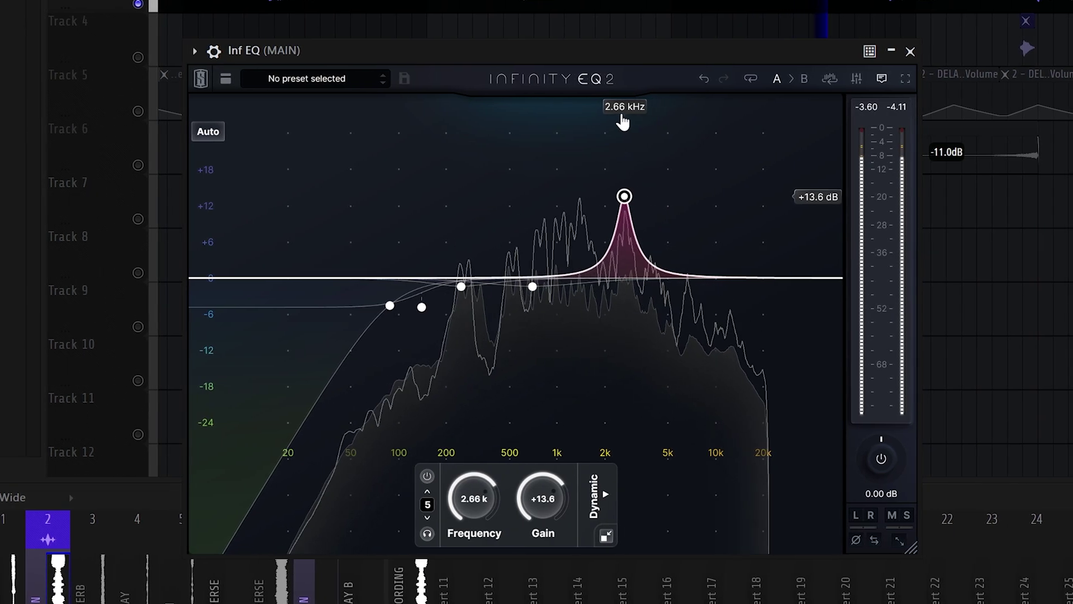
{"action": "left_click_drag", "start_coordinate": [620, 117], "coordinate": [658, 115]}
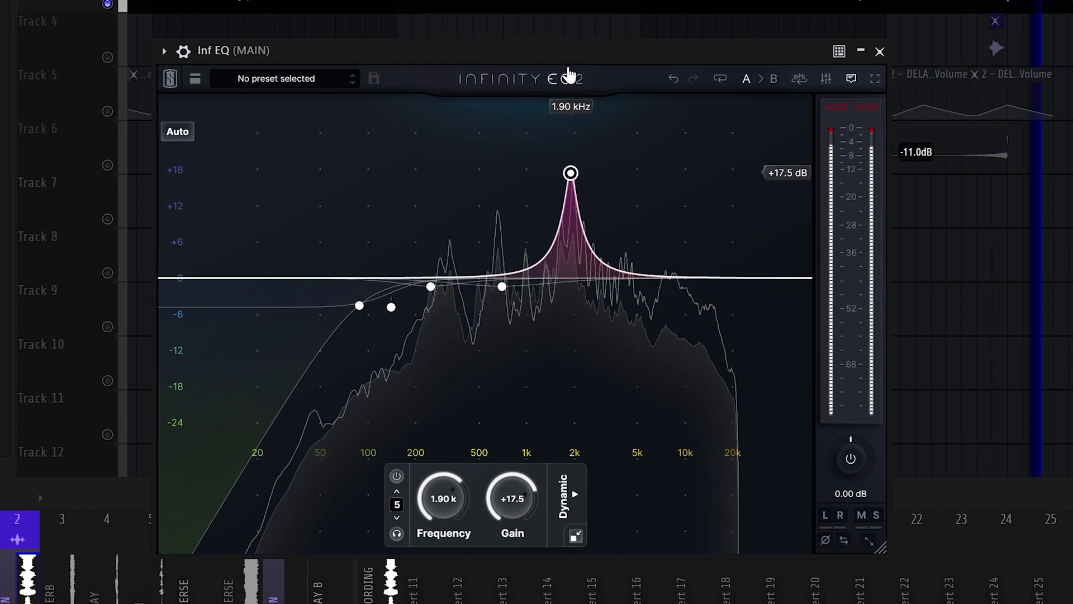
{"action": "left_click_drag", "start_coordinate": [569, 69], "coordinate": [570, 70]}
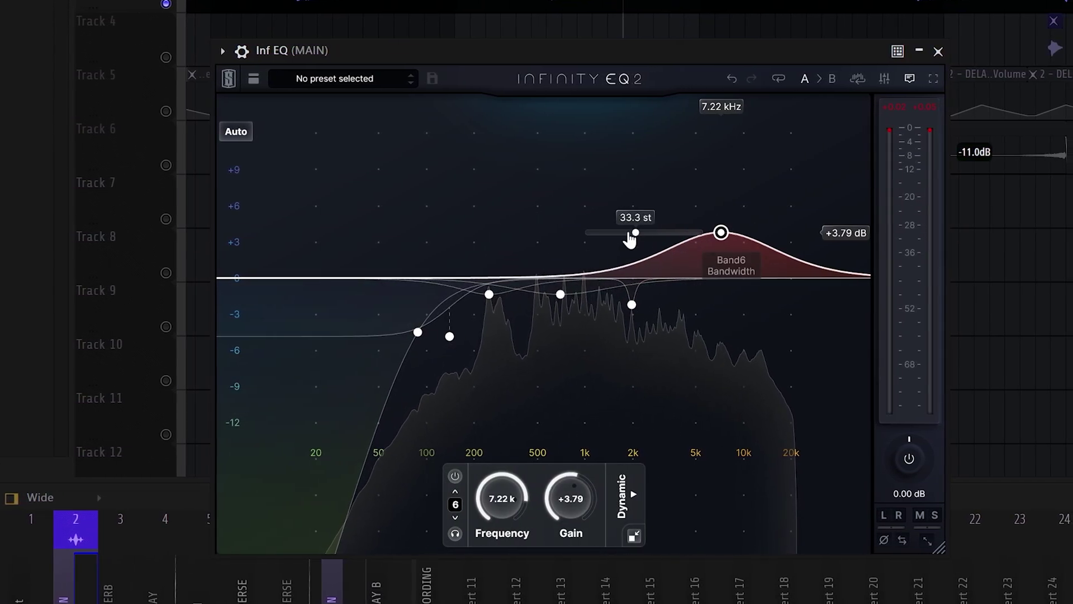
Sweep a narrow boosted bell through the highs with the vocal playing and turn it into a 2.86 dB cut at 7.31 kHz.
{"action": "left_click_drag", "start_coordinate": [719, 213], "coordinate": [752, 96]}
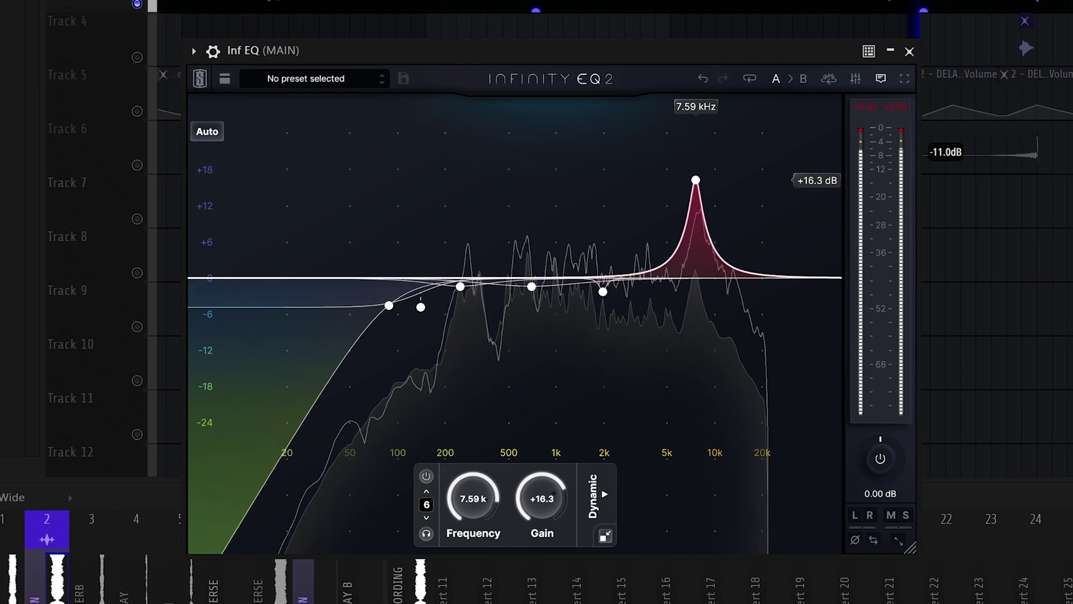
{"action": "left_click_drag", "start_coordinate": [695, 180], "coordinate": [692, 323]}
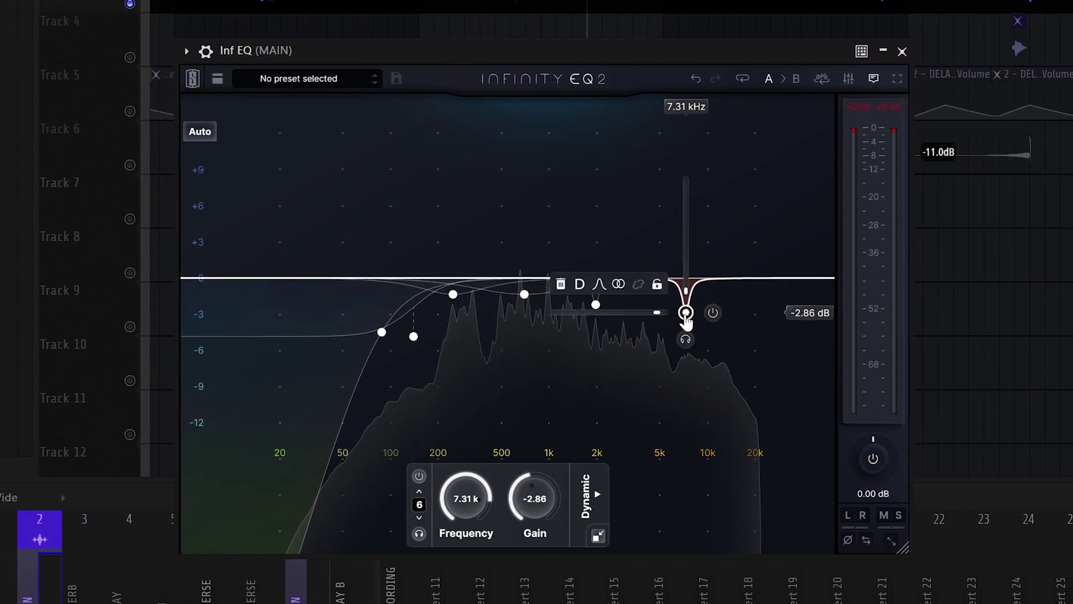
{"action": "double_click", "coordinate": [681, 256]}
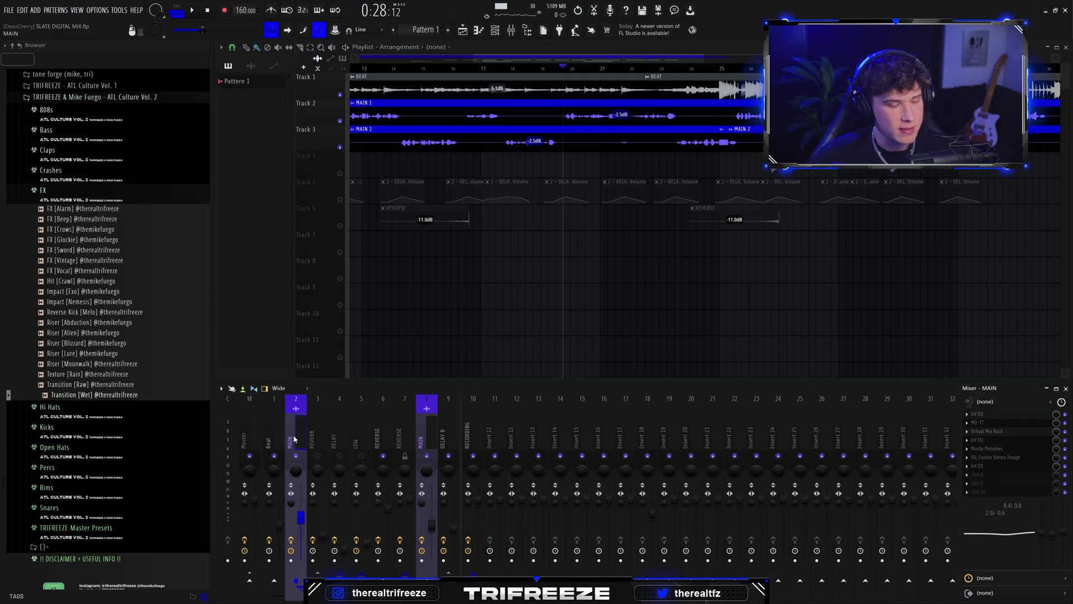
Rename mixer insert 3 as REVERB and route the MAIN vocal track to it.
{"action": "left_click", "coordinate": [319, 429]}
{"action": "right_click", "coordinate": [318, 430]}
{"action": "left_click", "coordinate": [345, 339]}
{"action": "type", "text": "RE"}
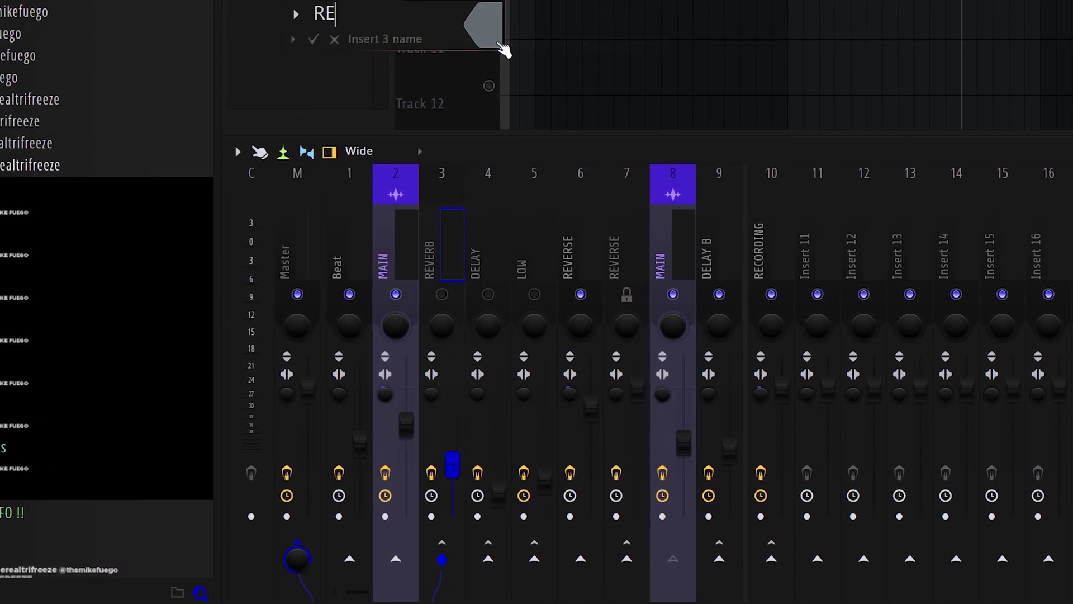
{"action": "type", "text": "VERB"}
{"action": "key", "text": "Return"}
{"action": "left_click", "coordinate": [401, 240]}
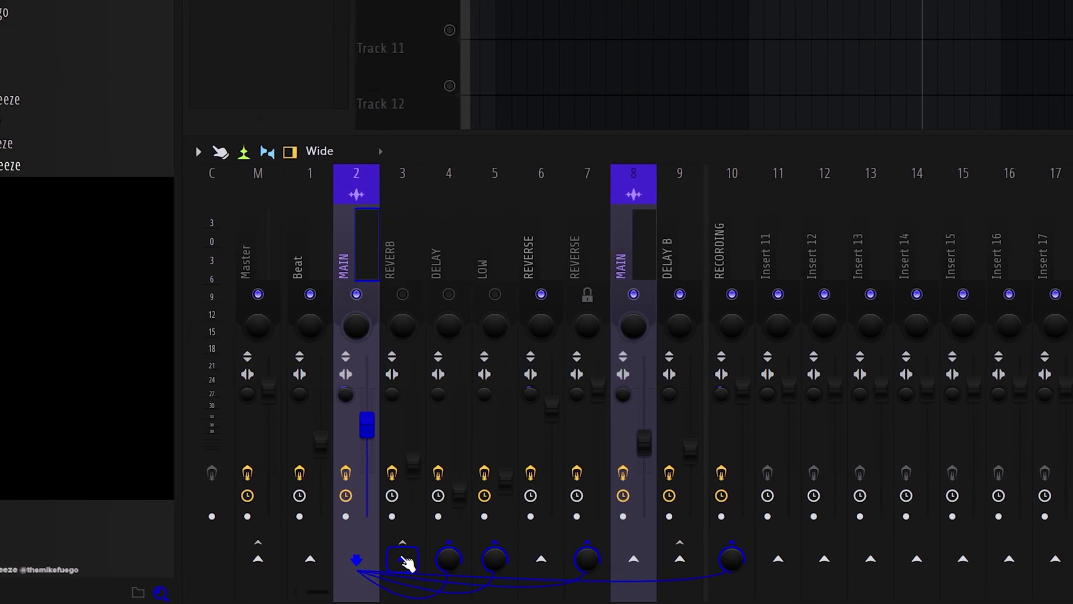
{"action": "left_click", "coordinate": [402, 559]}
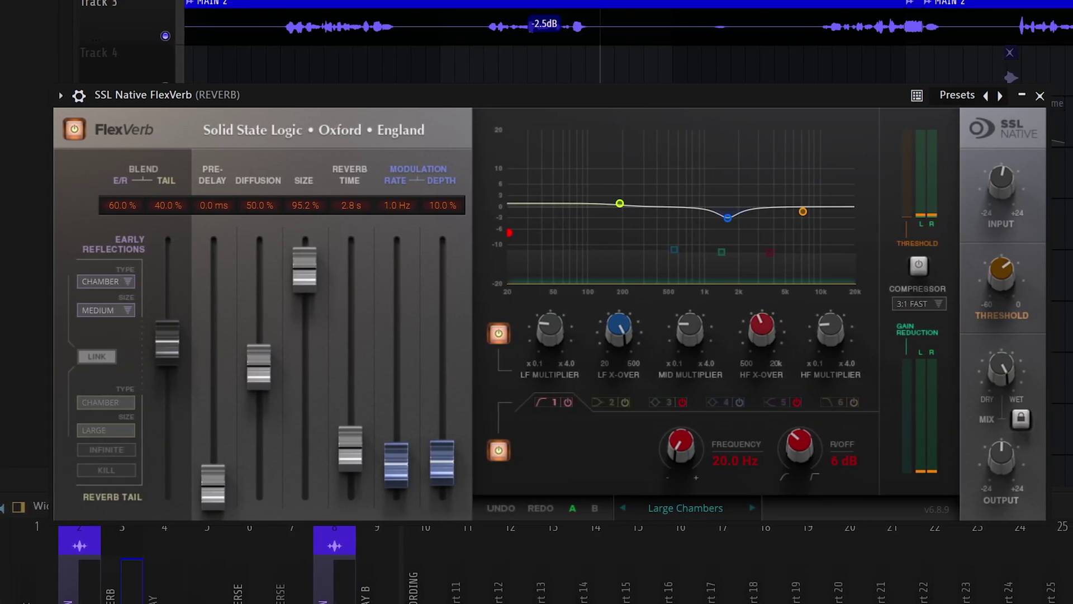
Lower the REVERB track's fader during playback and activate the send from MAIN to REVERB.
{"action": "left_click", "coordinate": [136, 599]}
{"action": "key", "text": "space"}
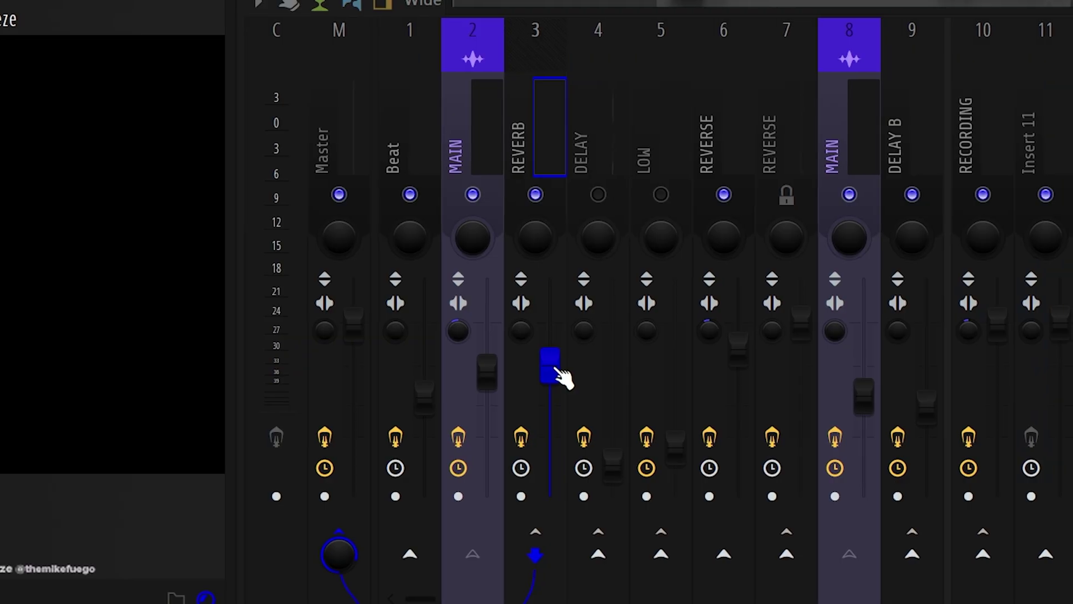
{"action": "mouse_move", "coordinate": [551, 357]}
{"action": "left_mouse_down"}
{"action": "mouse_move", "coordinate": [548, 383]}
{"action": "mouse_move", "coordinate": [546, 360]}
{"action": "left_mouse_up"}
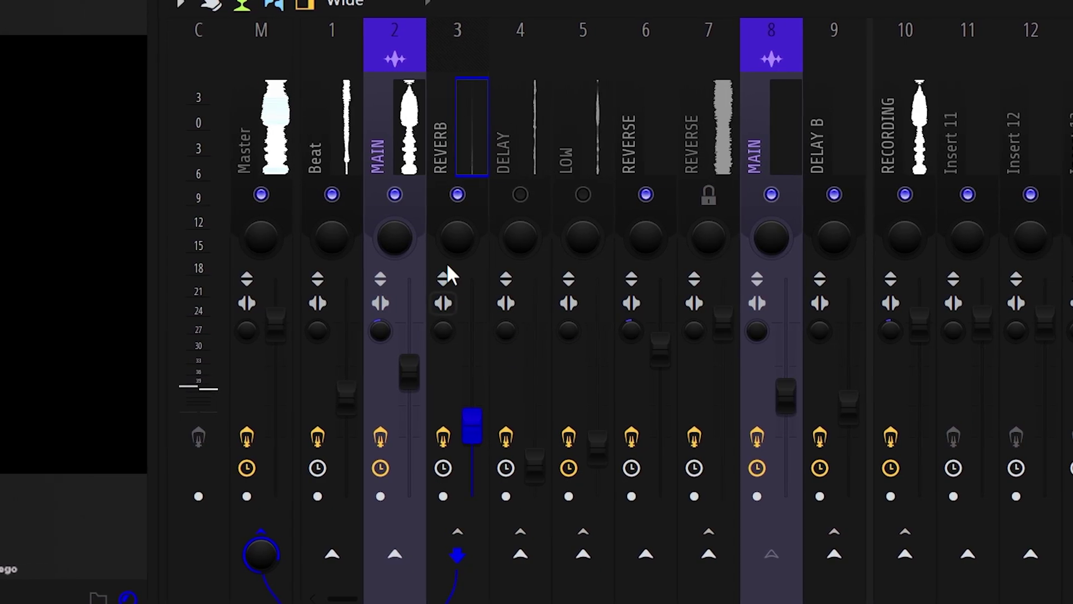
{"action": "left_click", "coordinate": [425, 140]}
{"action": "left_click", "coordinate": [453, 553]}
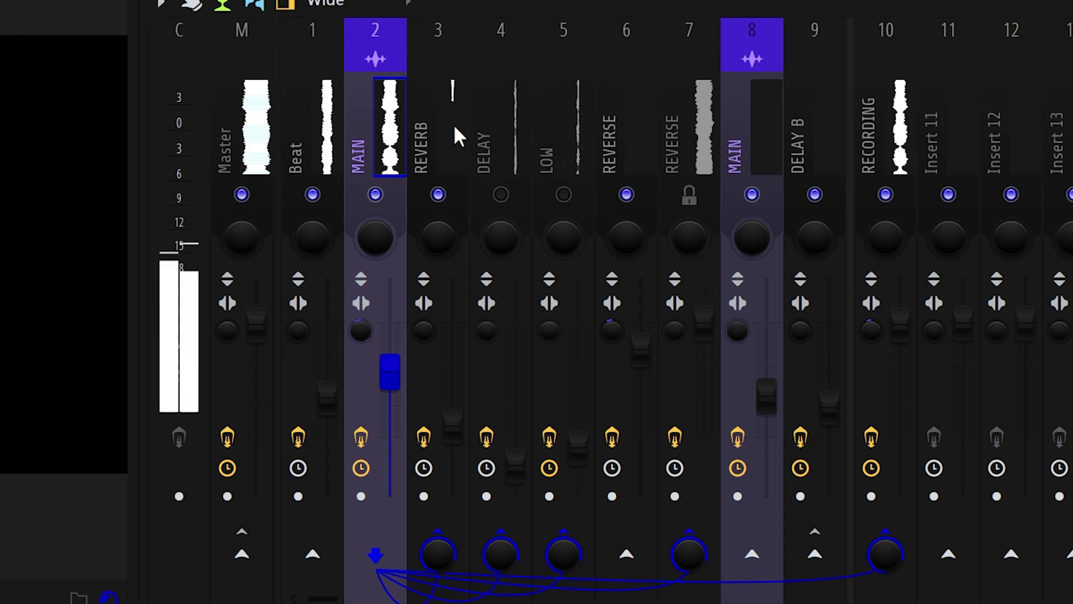
Check the REVERB track's FlexVerb and adjust the bells in its Inf EQ, with a 2.57 dB cut at 716 Hz.
{"action": "left_click", "coordinate": [468, 134]}
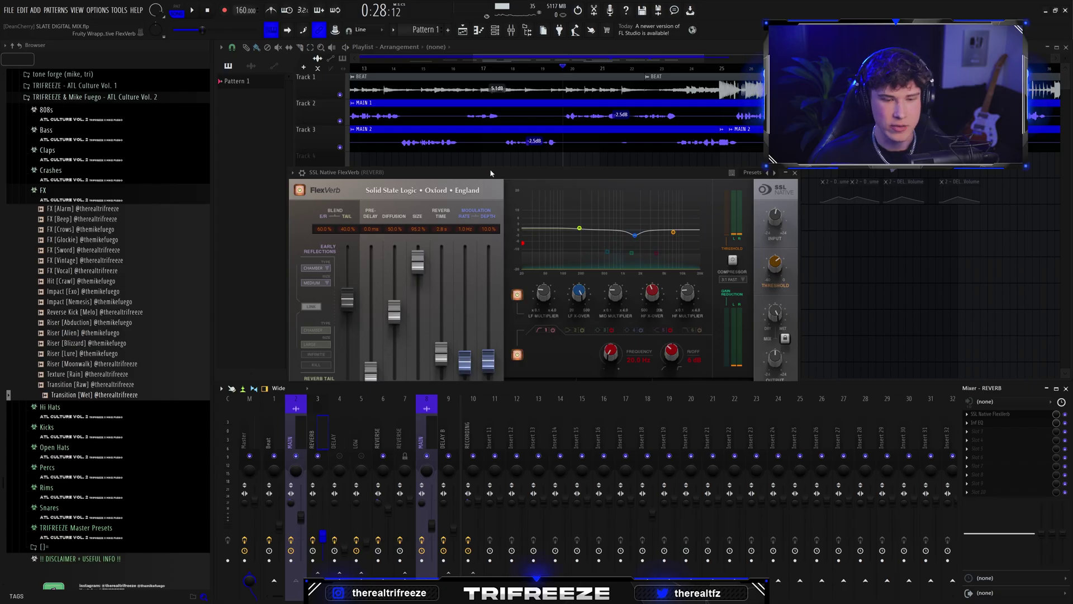
{"action": "left_click", "coordinate": [794, 173]}
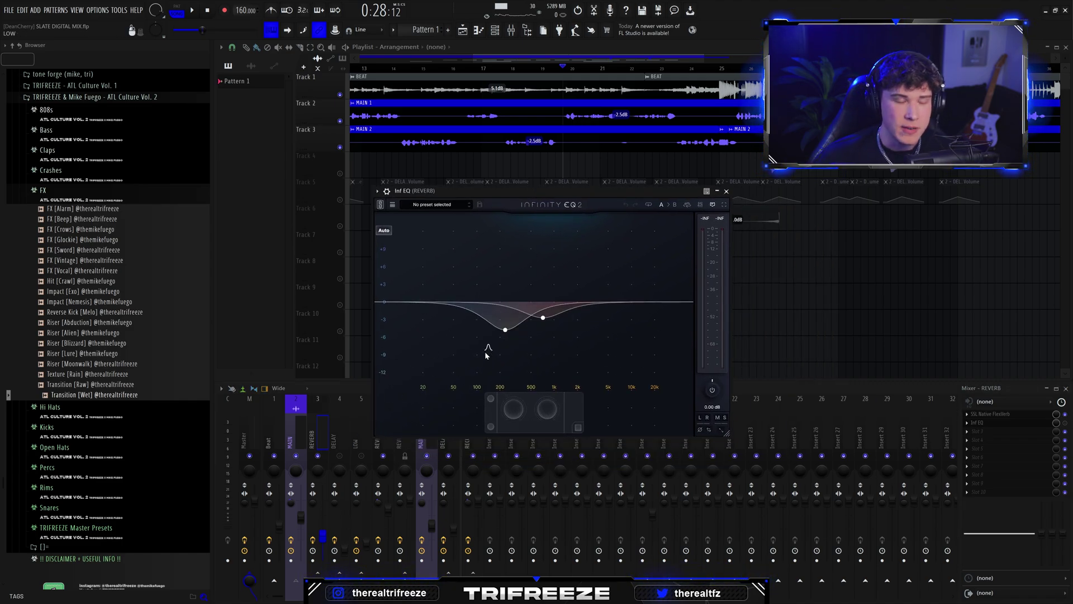
{"action": "left_click", "coordinate": [1006, 414]}
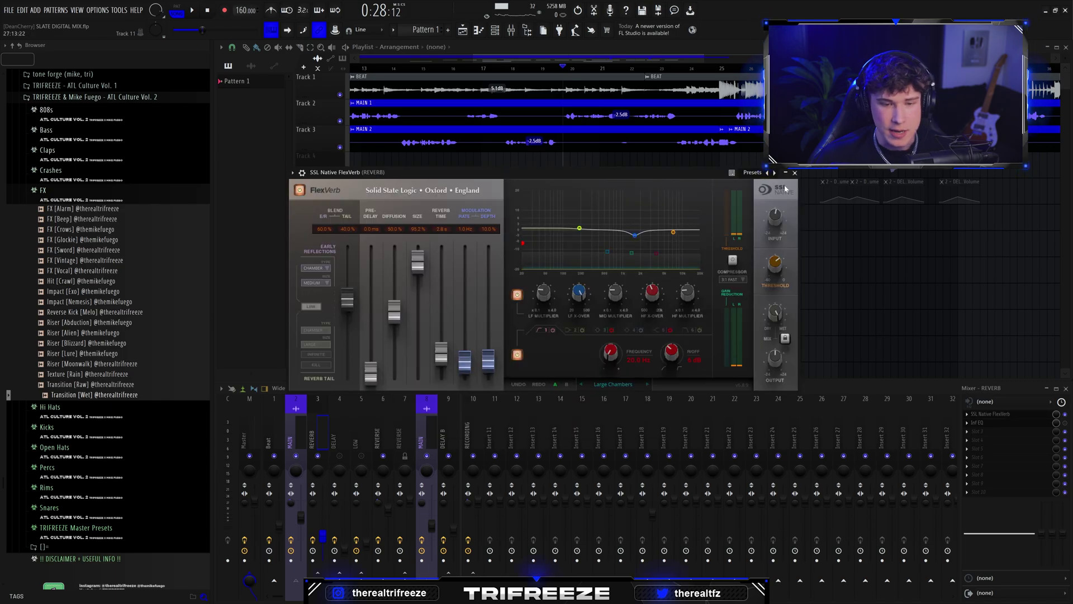
{"action": "left_click", "coordinate": [795, 173]}
{"action": "left_click", "coordinate": [497, 319]}
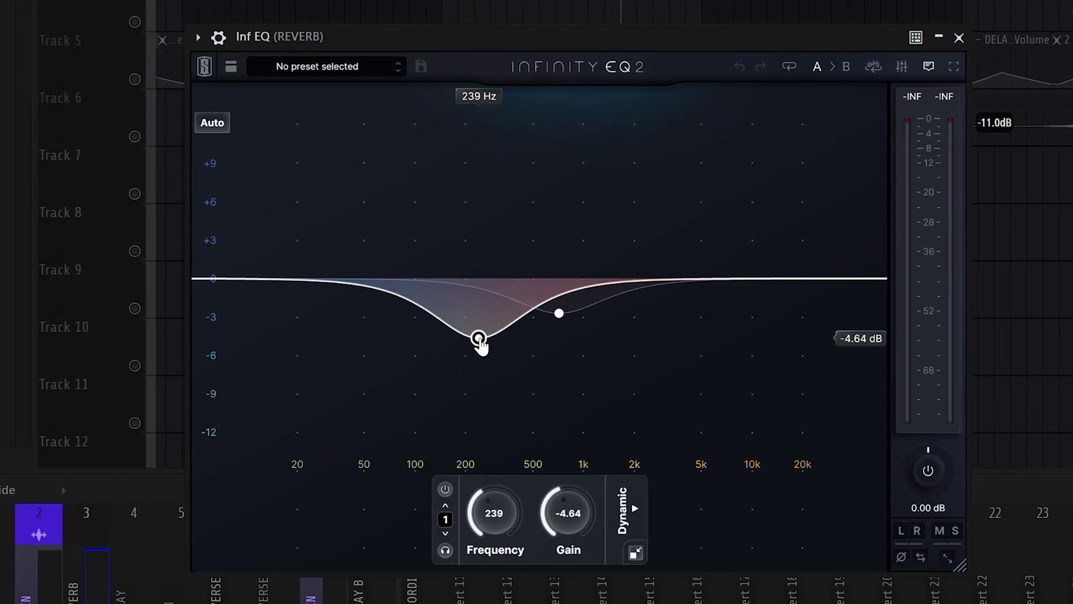
{"action": "left_click", "coordinate": [535, 307]}
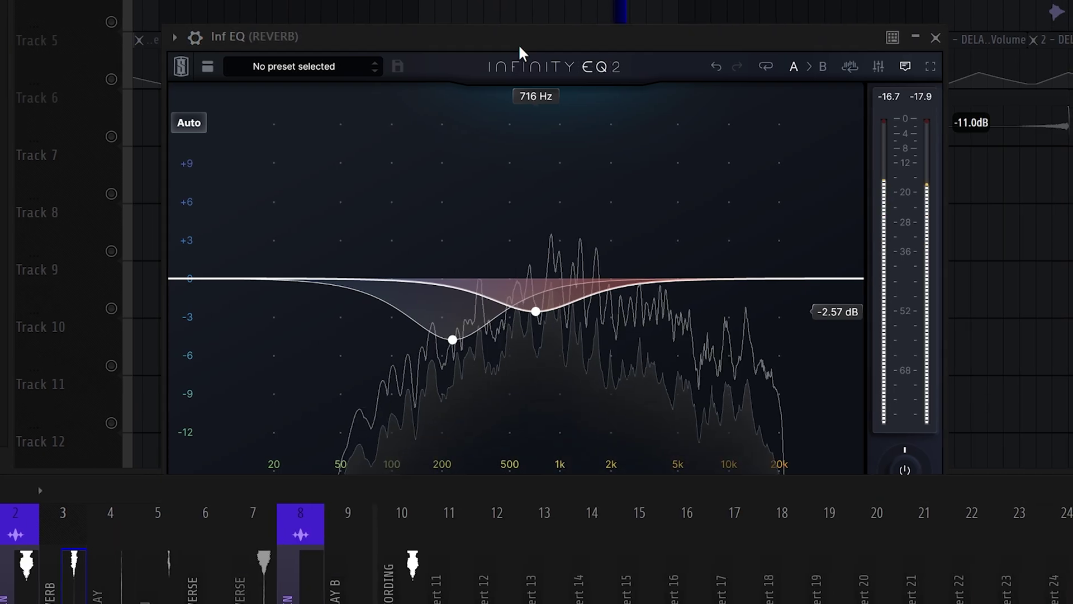
Lower the REVERB track's fader gradually while the vocal and beat play to balance the reverb level.
{"action": "left_click", "coordinate": [519, 53]}
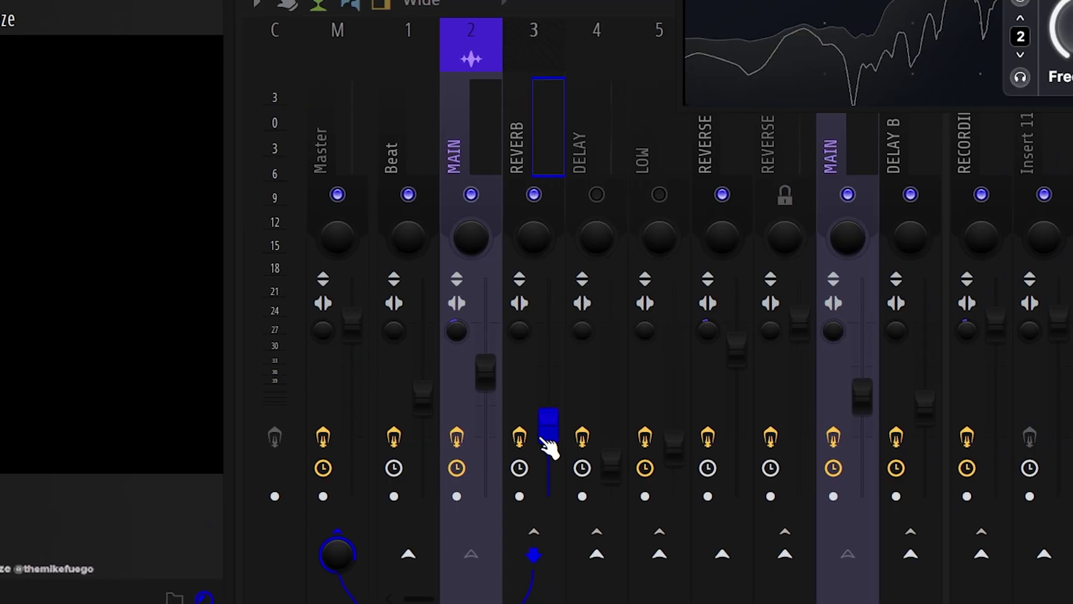
{"action": "left_click_drag", "start_coordinate": [542, 436], "coordinate": [543, 442]}
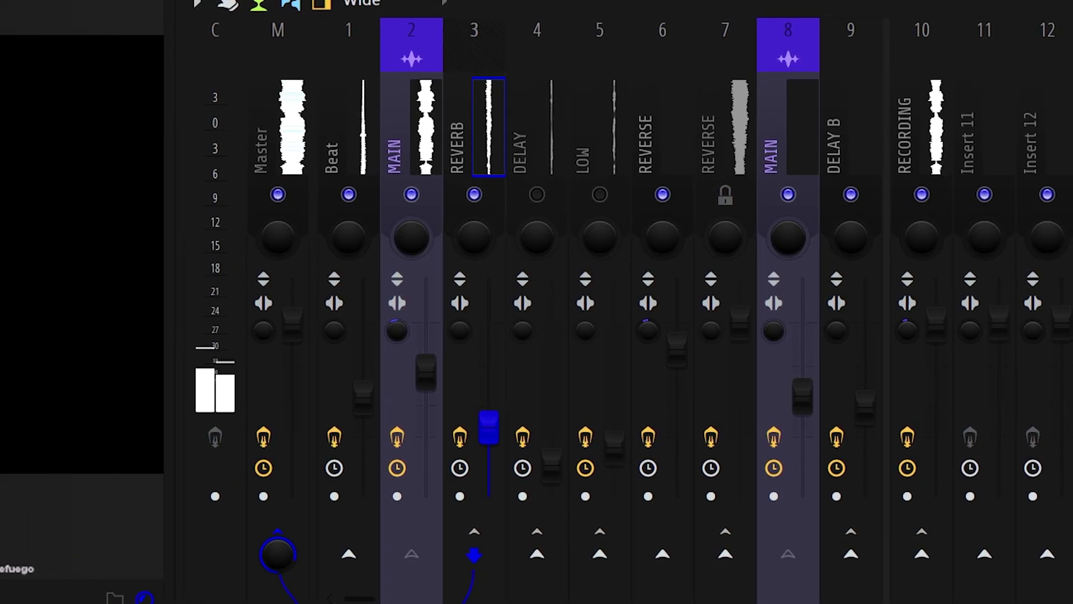
{"action": "left_click_drag", "start_coordinate": [495, 419], "coordinate": [495, 432]}
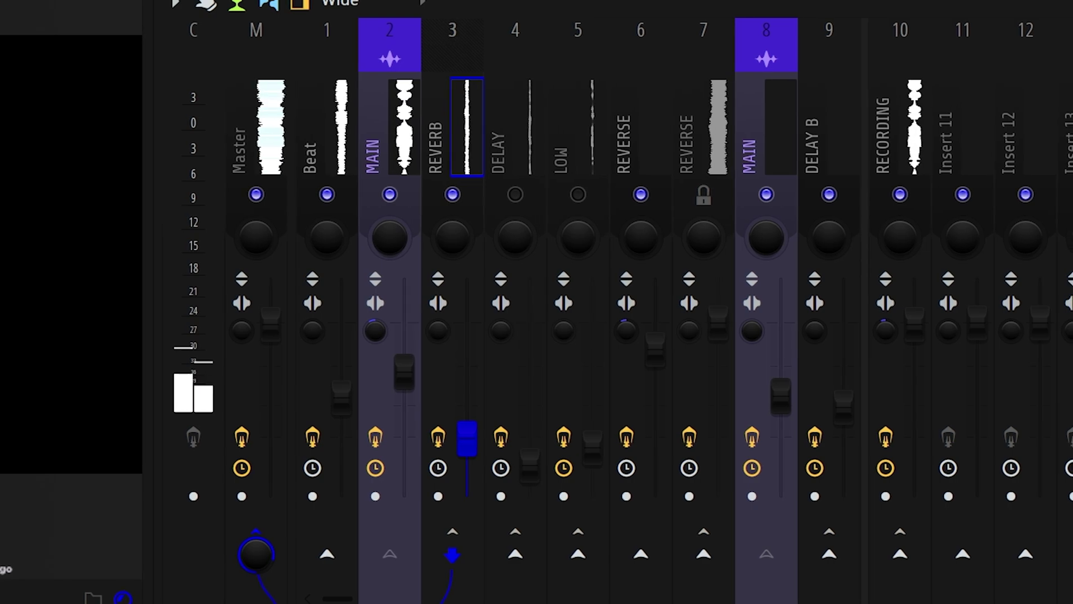
{"action": "left_click_drag", "start_coordinate": [481, 436], "coordinate": [481, 443]}
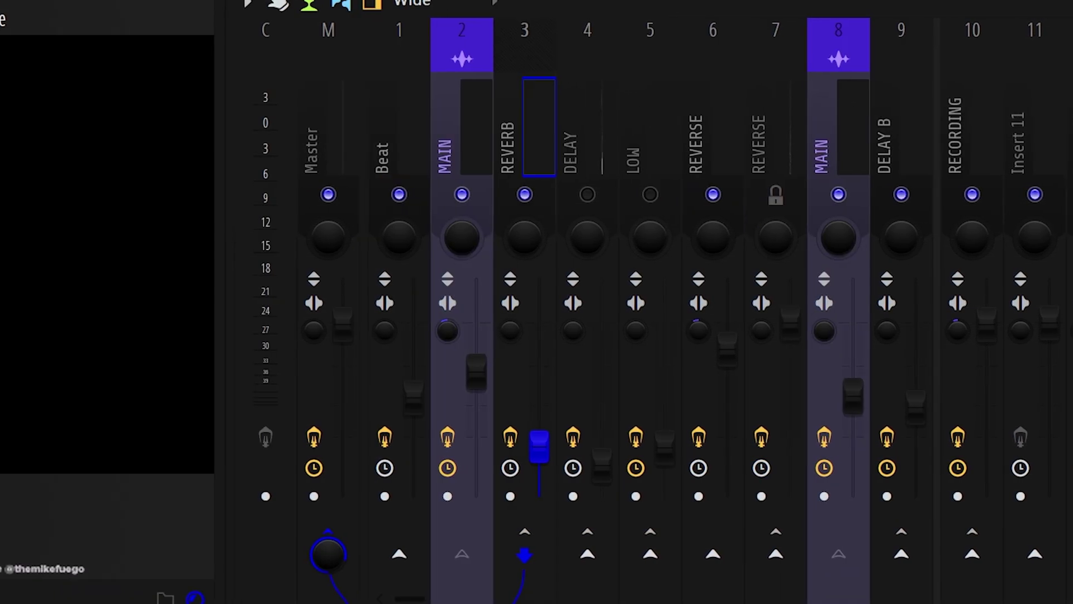
Send the MAIN vocal track to the DELAY track and open the SSL X-Delay on DELAY.
{"action": "left_click", "coordinate": [353, 146]}
{"action": "left_click", "coordinate": [559, 529]}
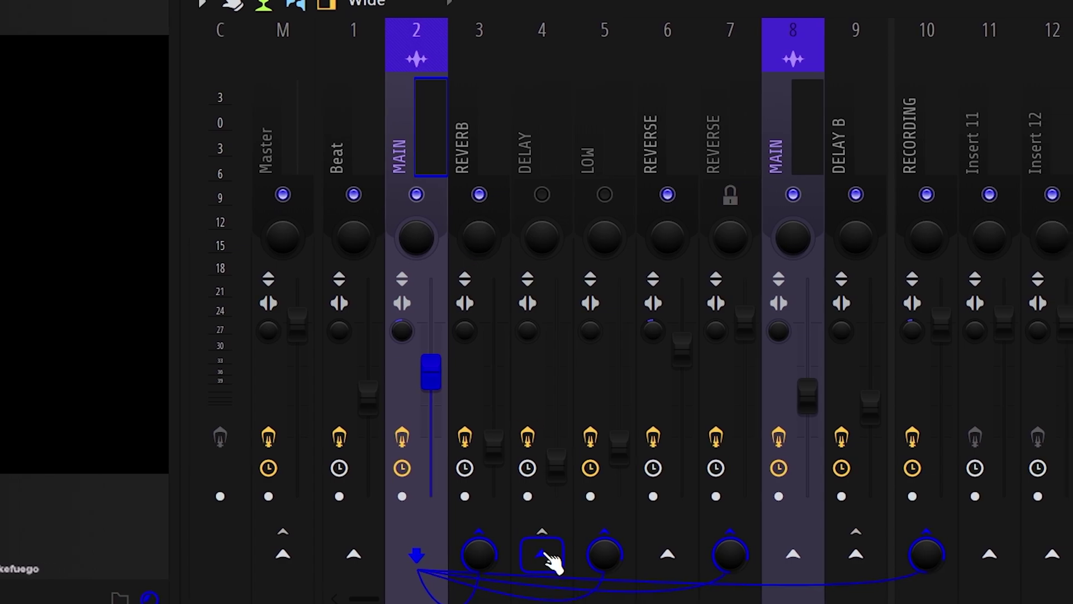
{"action": "left_click", "coordinate": [557, 553]}
{"action": "left_click", "coordinate": [538, 142]}
{"action": "left_click", "coordinate": [497, 192]}
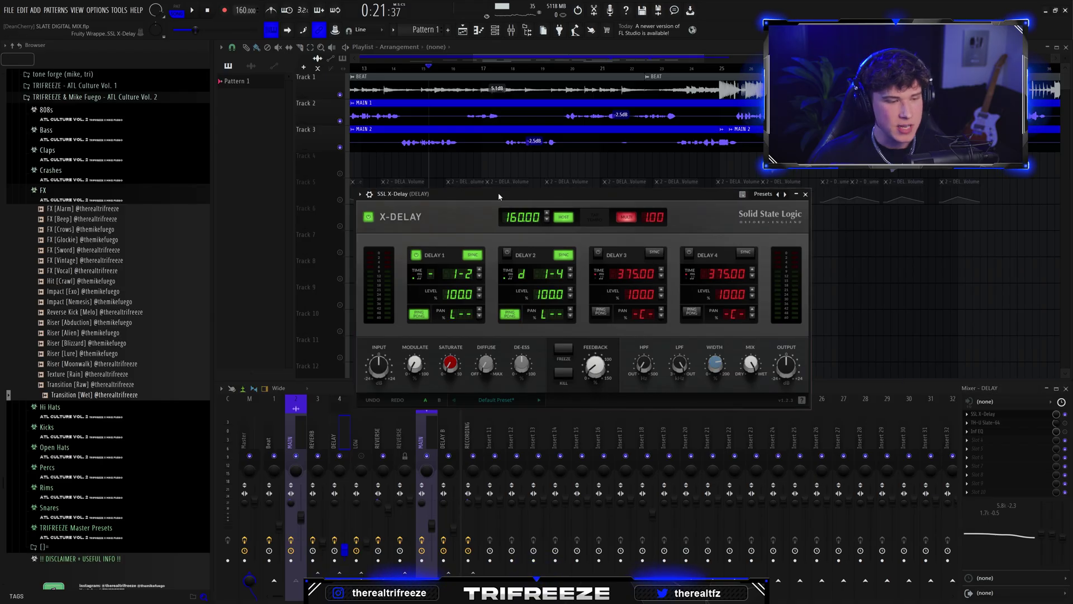
Examine the X-Delay settings, the TH-U Slate amp rig and the Inf EQ curve on the DELAY track.
{"action": "left_click_drag", "start_coordinate": [499, 196], "coordinate": [453, 189]}
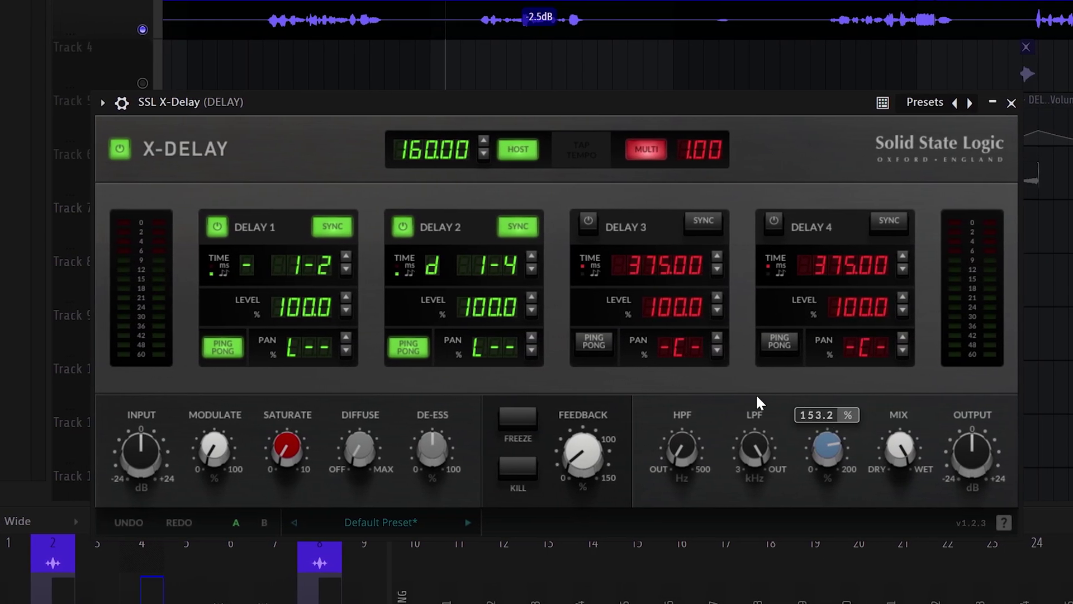
{"action": "left_click", "coordinate": [417, 227]}
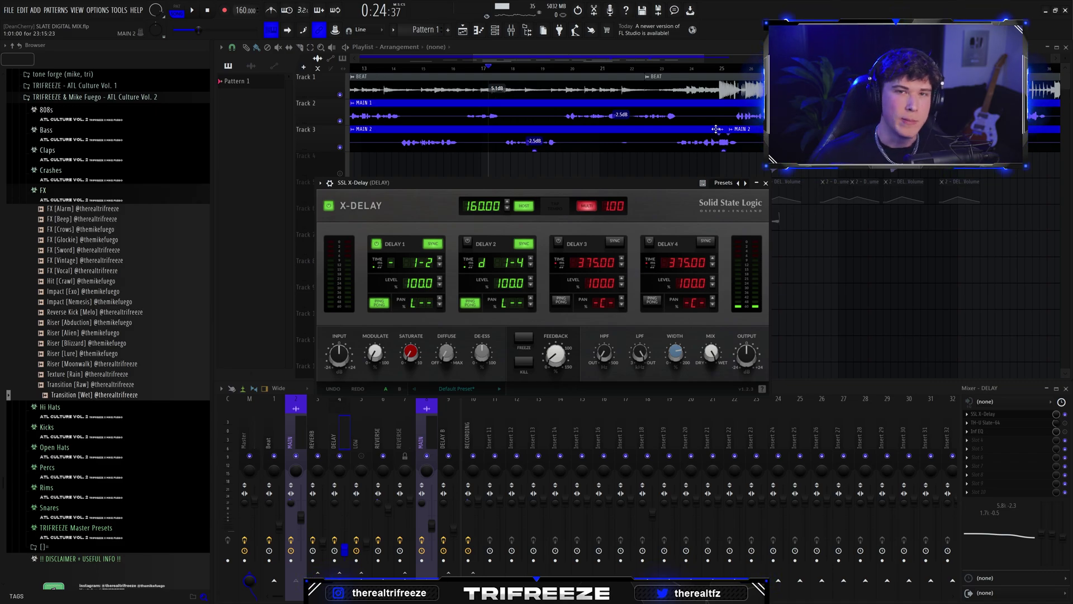
{"action": "left_click", "coordinate": [766, 184]}
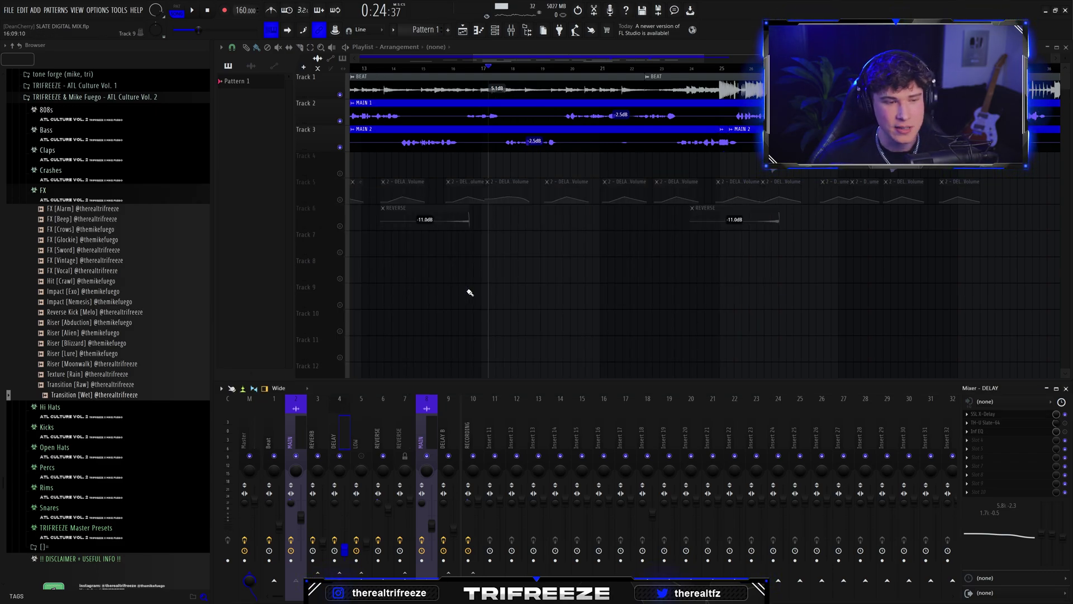
{"action": "left_click", "coordinate": [984, 422]}
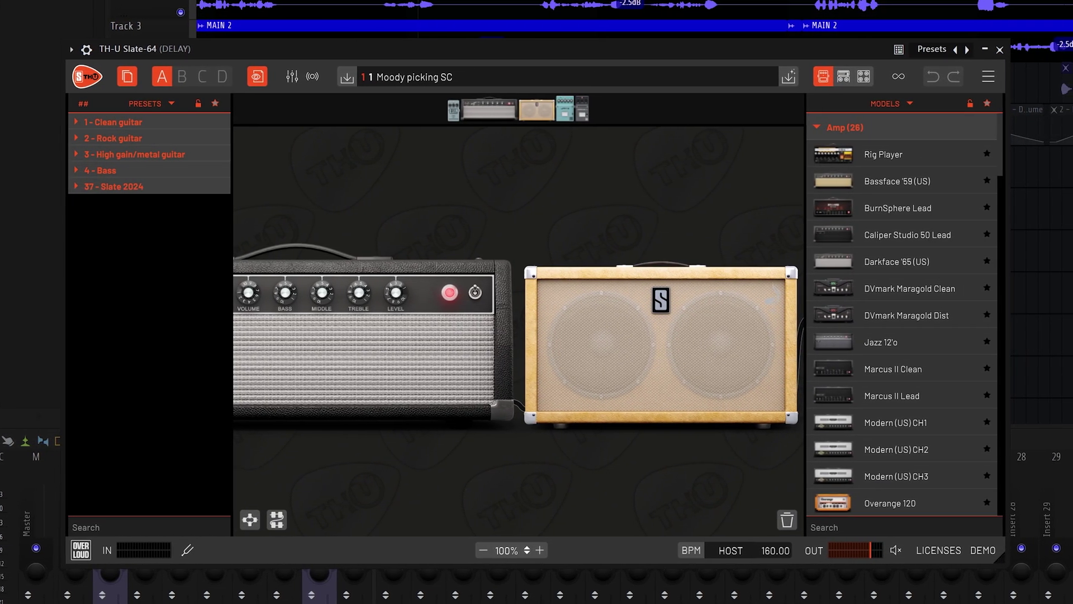
{"action": "left_click", "coordinate": [1065, 492]}
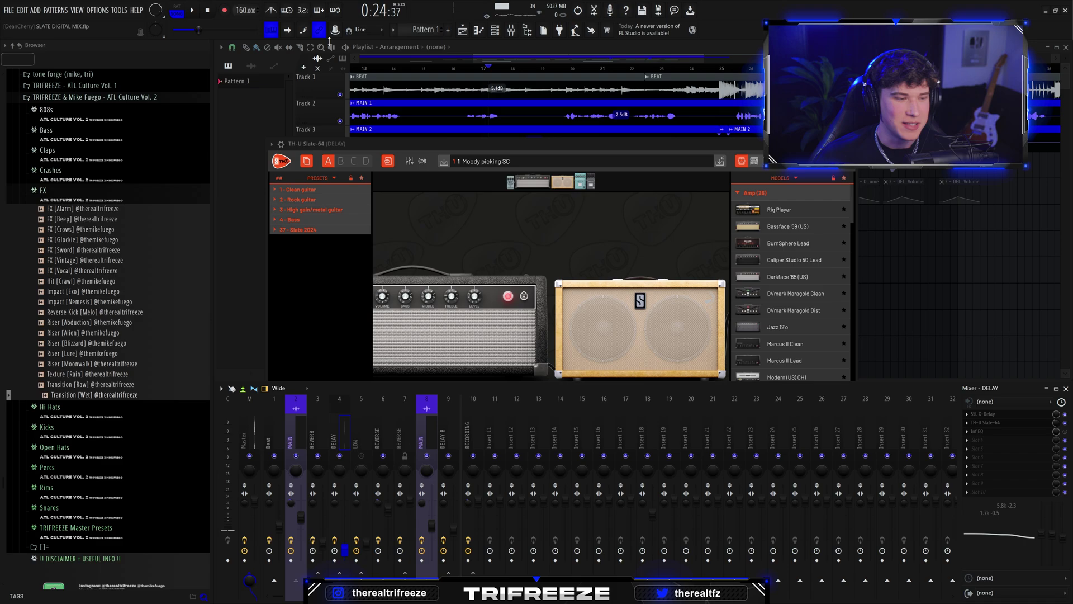
{"action": "left_click_drag", "start_coordinate": [374, 147], "coordinate": [367, 149]}
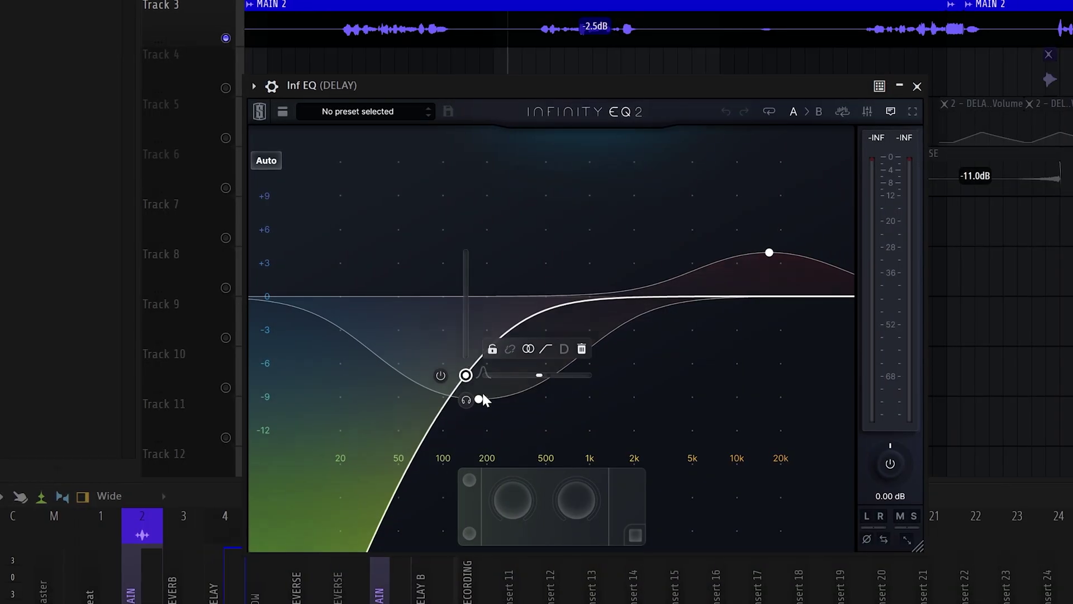
{"action": "mouse_move", "coordinate": [626, 260]}
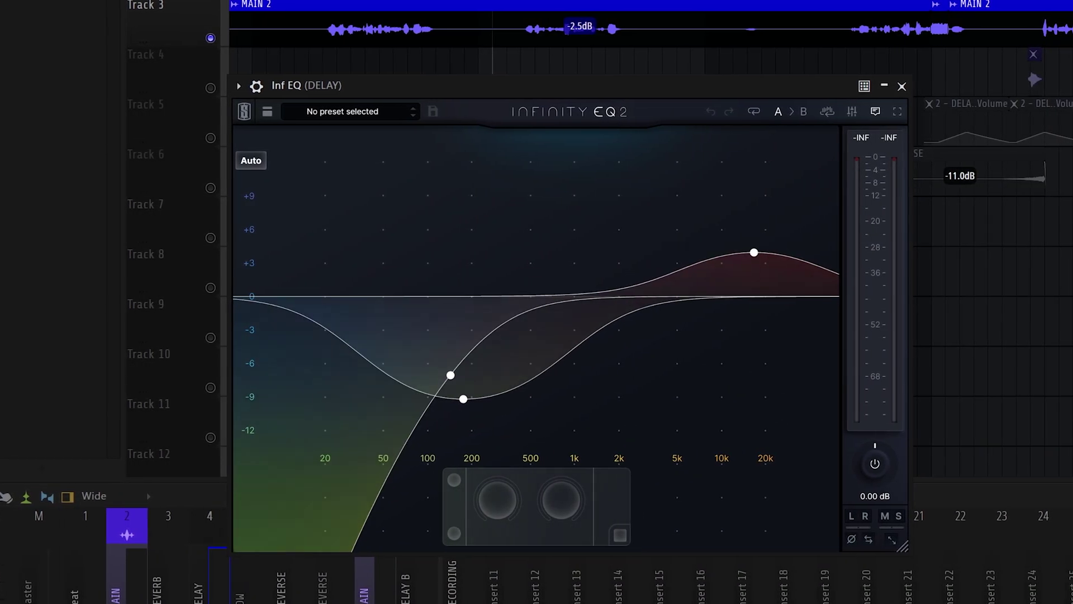
{"action": "key", "text": "space"}
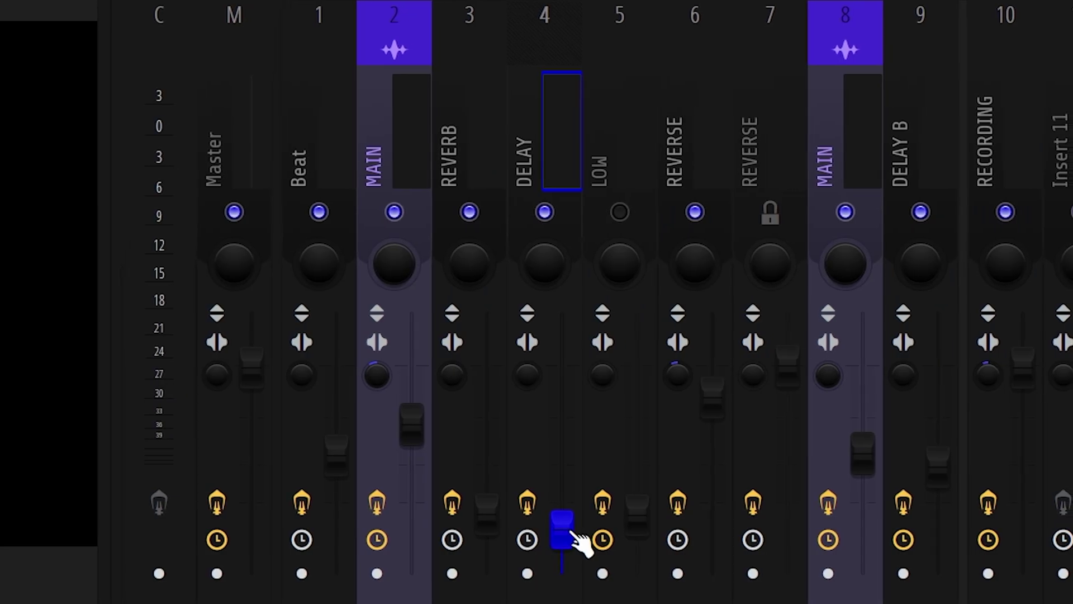
Try an automation clip for the DELAY track's volume, shaped as a short rise and fall on Track 6 around bar 10.
{"action": "right_click", "coordinate": [345, 548]}
{"action": "left_click", "coordinate": [663, 430]}
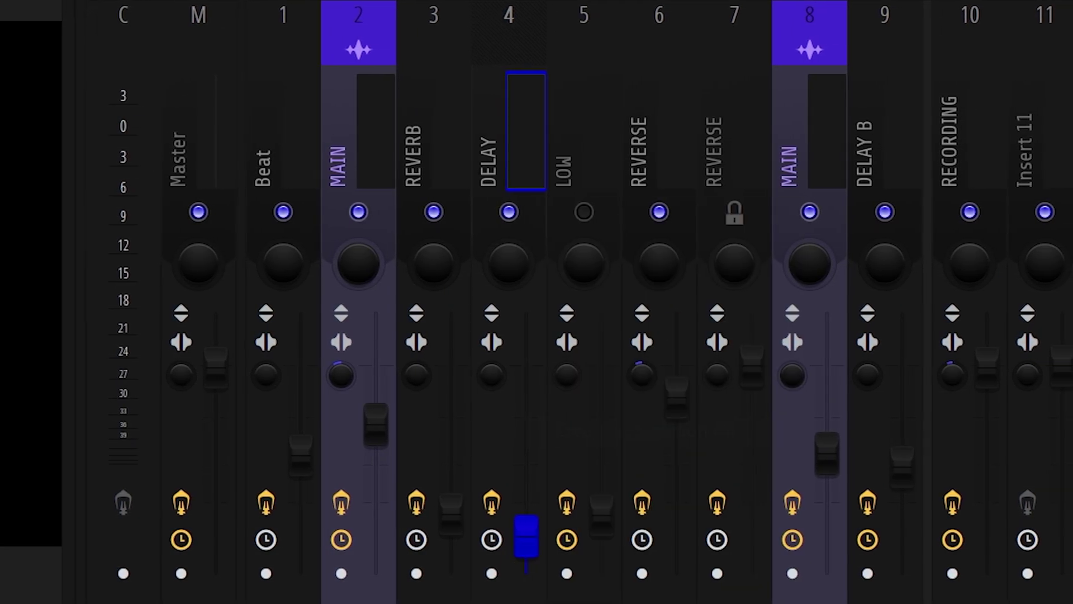
{"action": "scroll", "coordinate": [133, 561], "scroll_direction": "up", "scroll_amount": 5}
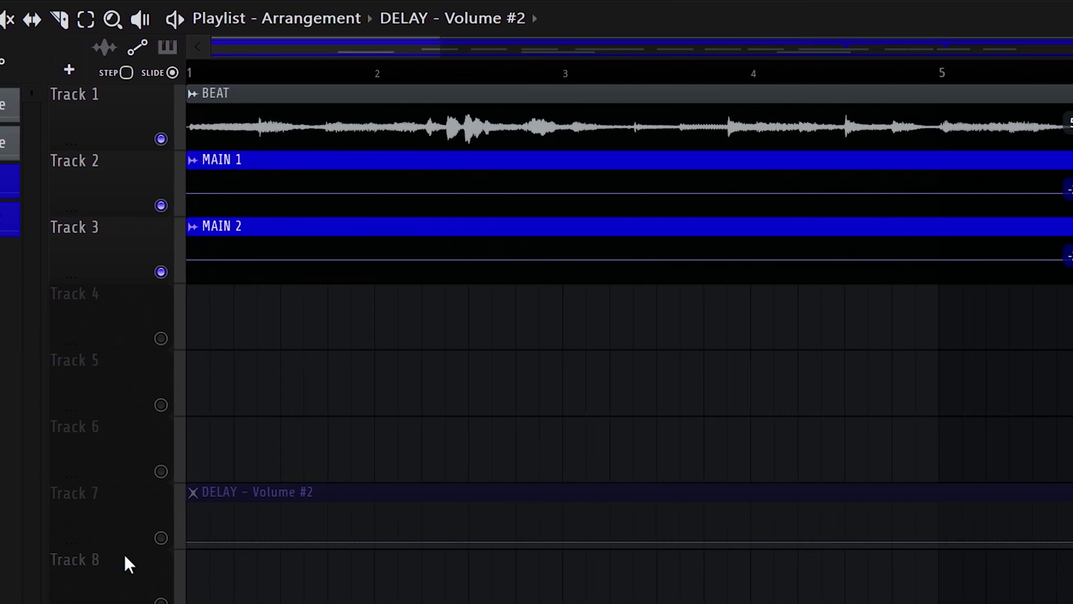
{"action": "left_click", "coordinate": [265, 529]}
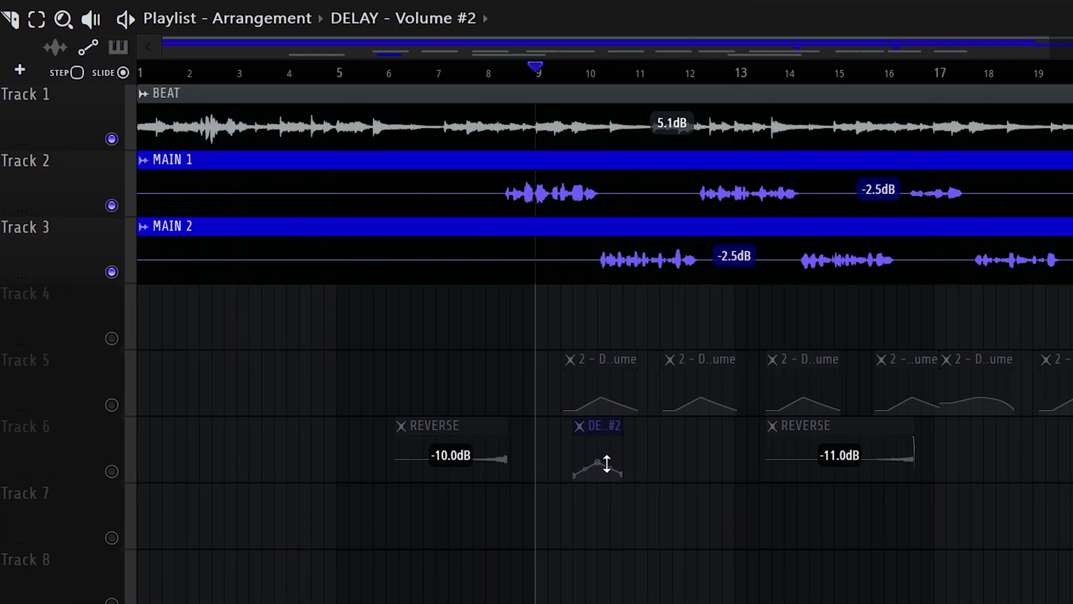
Unmute the DELAY volume automation clips on Track 5 and follow them against the vocal phrases during playback.
{"action": "scroll", "coordinate": [607, 462], "scroll_direction": "up", "scroll_amount": 5}
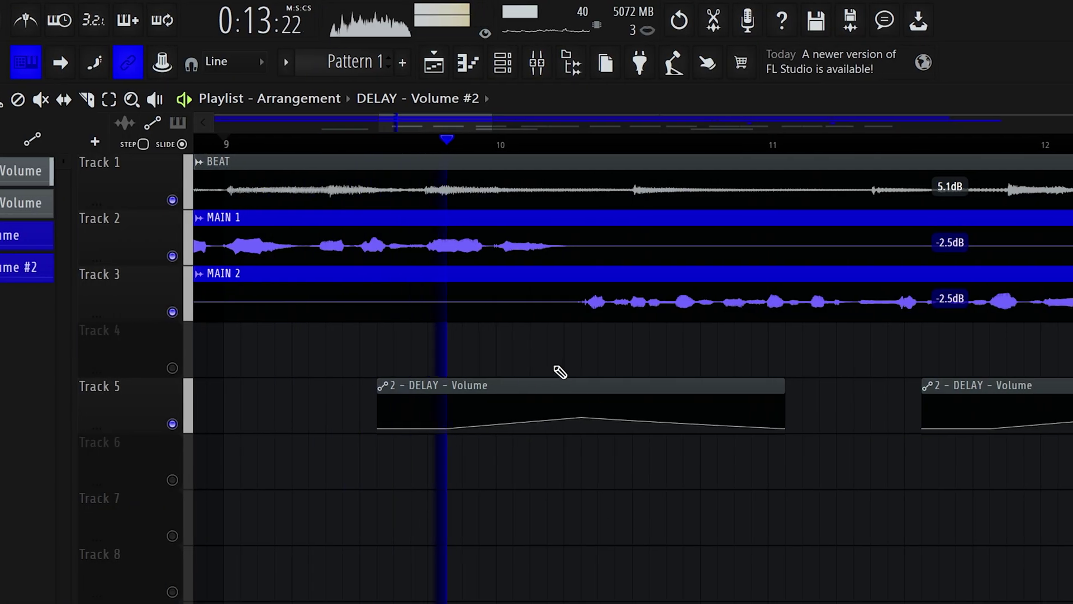
{"action": "scroll", "coordinate": [613, 504], "scroll_direction": "down", "scroll_amount": 3}
{"action": "scroll", "coordinate": [910, 498], "scroll_direction": "up", "scroll_amount": 2}
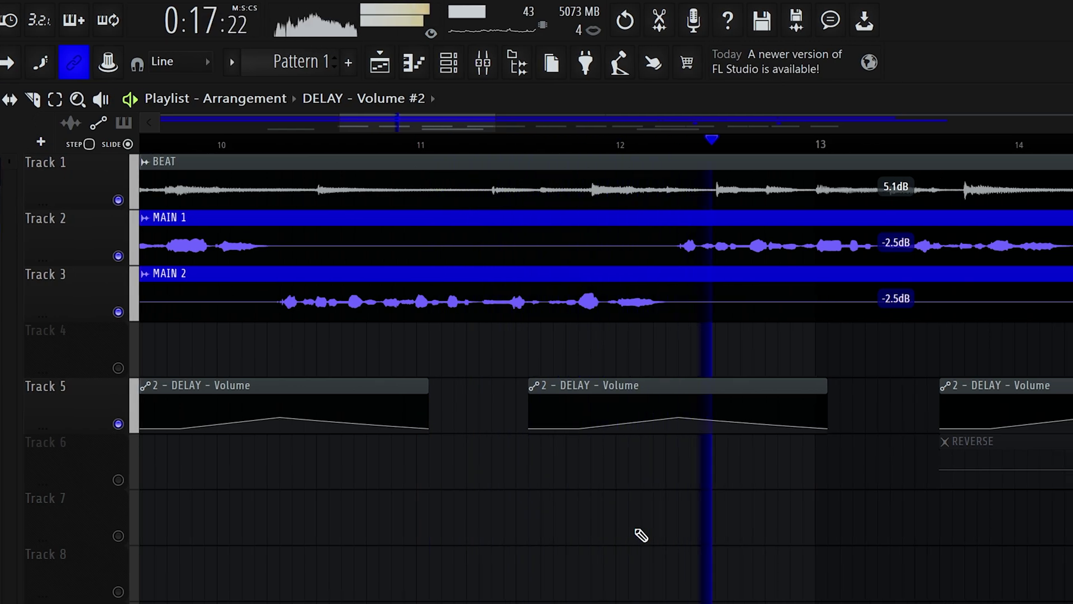
{"action": "scroll", "coordinate": [656, 469], "scroll_direction": "down", "scroll_amount": 2}
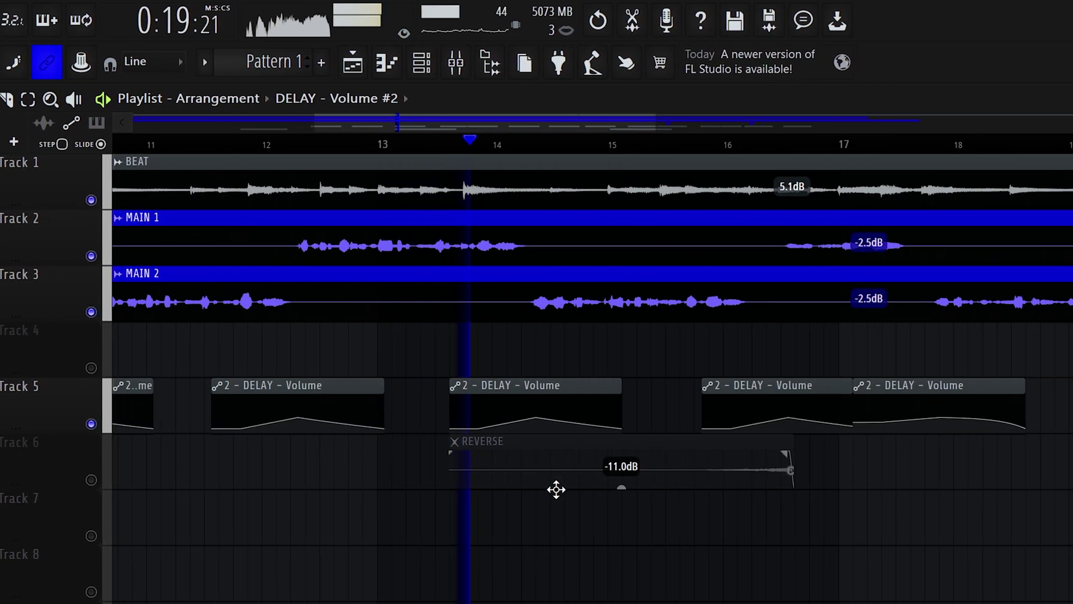
{"action": "scroll", "coordinate": [556, 490], "scroll_direction": "down", "scroll_amount": 3}
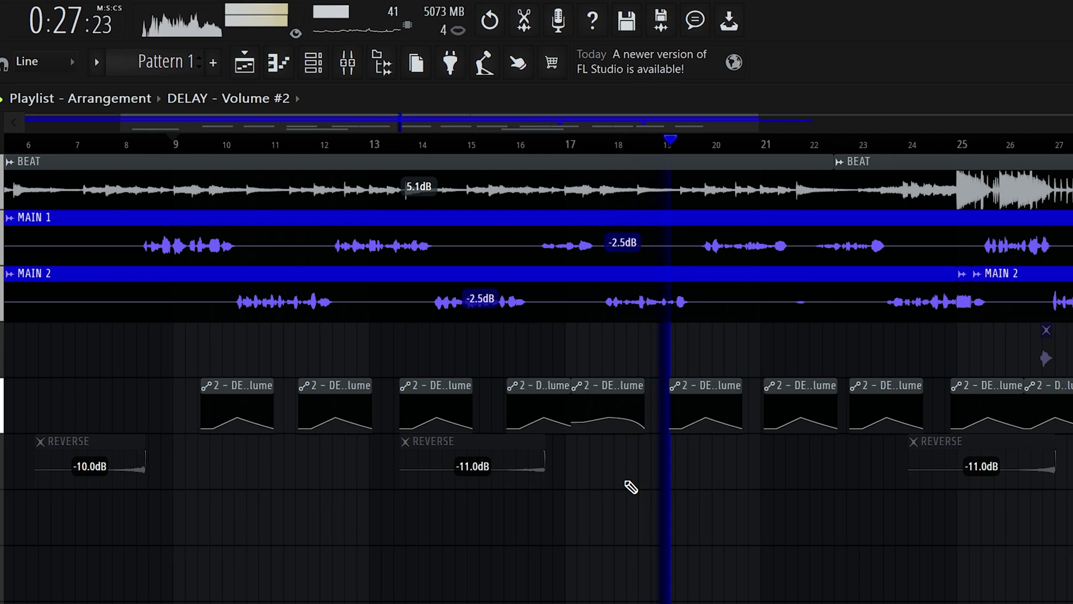
Examine the MetaPitch pitch, formant and widener settings on the LOW track and audition the track by toggling it.
{"action": "scroll", "coordinate": [751, 488], "scroll_direction": "down", "scroll_amount": 1}
{"action": "scroll", "coordinate": [953, 507], "scroll_direction": "up", "scroll_amount": 4}
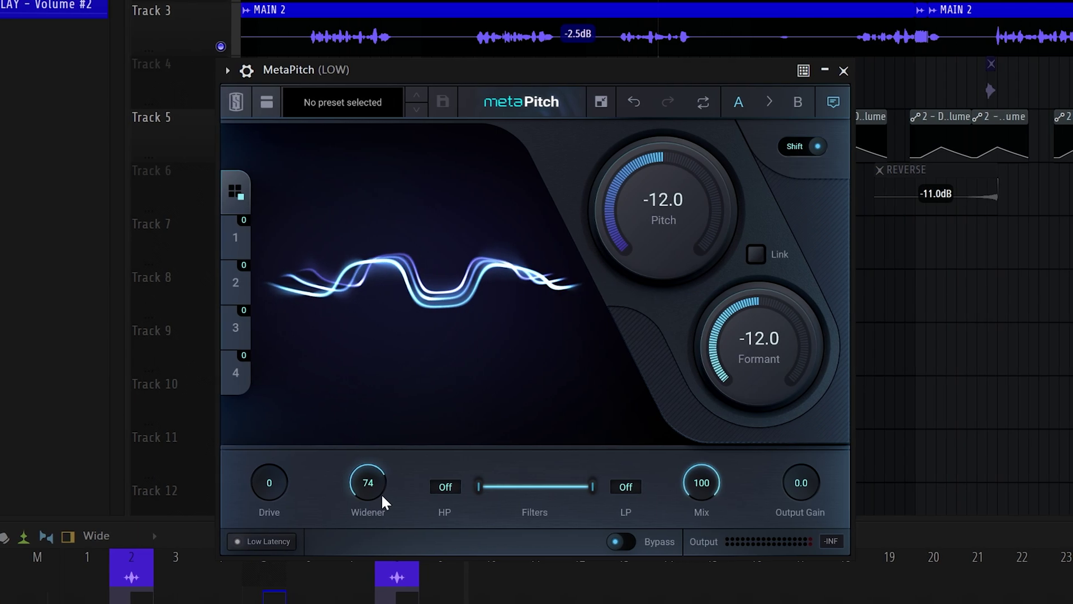
{"action": "left_click", "coordinate": [832, 71]}
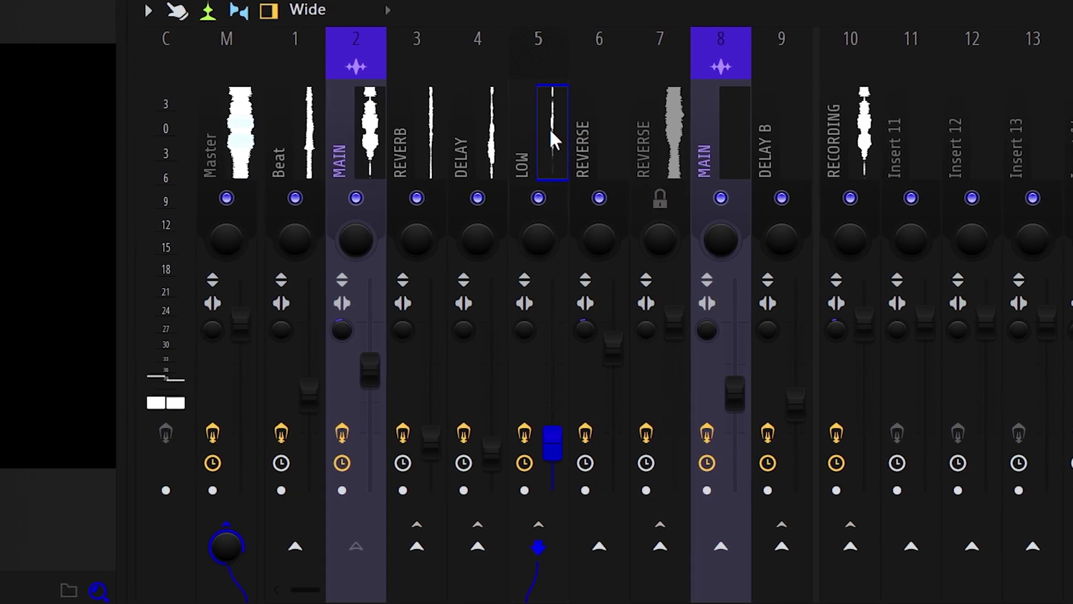
{"action": "left_click", "coordinate": [530, 198]}
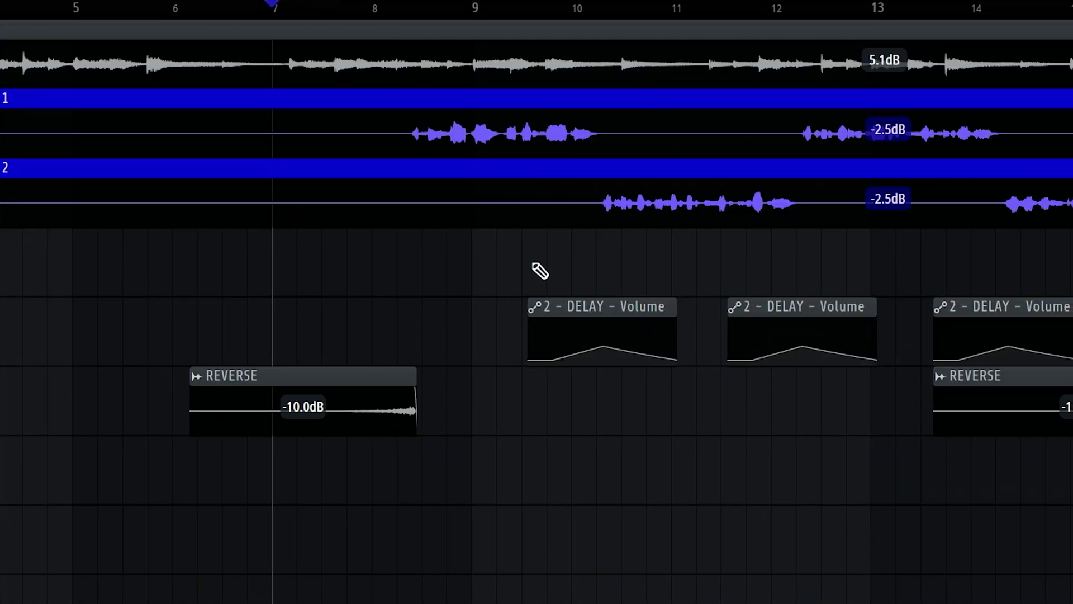
Follow the REVERSE clips on Track 6 against the vocal phrases between bars 5 and 17 during playback.
{"action": "scroll", "coordinate": [352, 412], "scroll_direction": "down", "scroll_amount": 3}
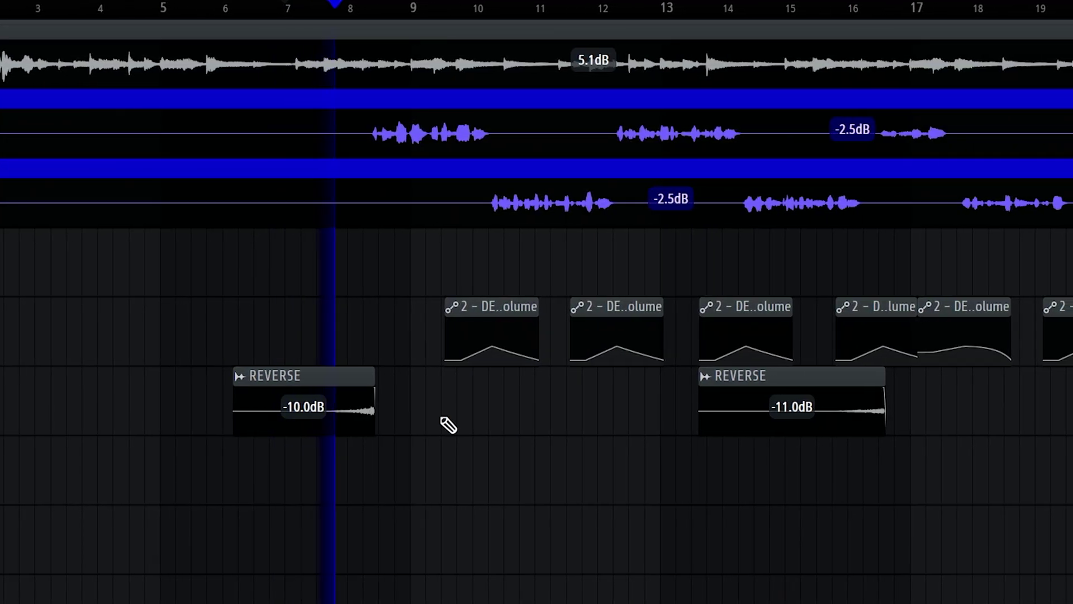
{"action": "scroll", "coordinate": [421, 419], "scroll_direction": "down", "scroll_amount": 1}
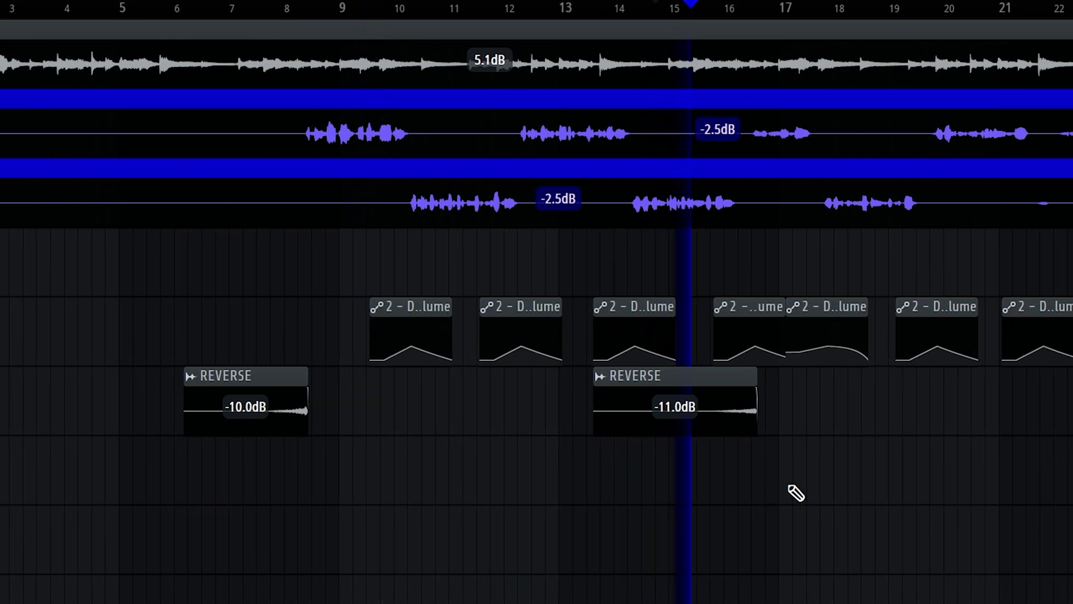
{"action": "scroll", "coordinate": [742, 486], "scroll_direction": "down", "scroll_amount": 3}
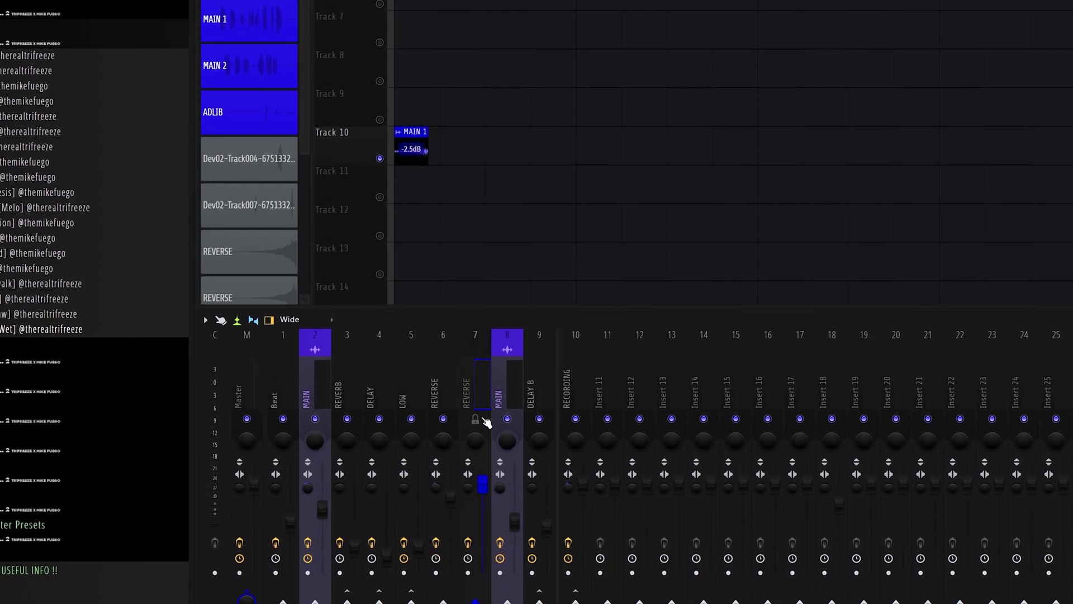
Isolate the MAIN vocal and the insert 7 REVERSE send, and check that send's Lustrous Plates reverb settings.
{"action": "left_click", "coordinate": [315, 386]}
{"action": "left_click", "coordinate": [475, 601]}
{"action": "right_click", "coordinate": [475, 419]}
{"action": "left_click_drag", "start_coordinate": [411, 418], "coordinate": [347, 418]}
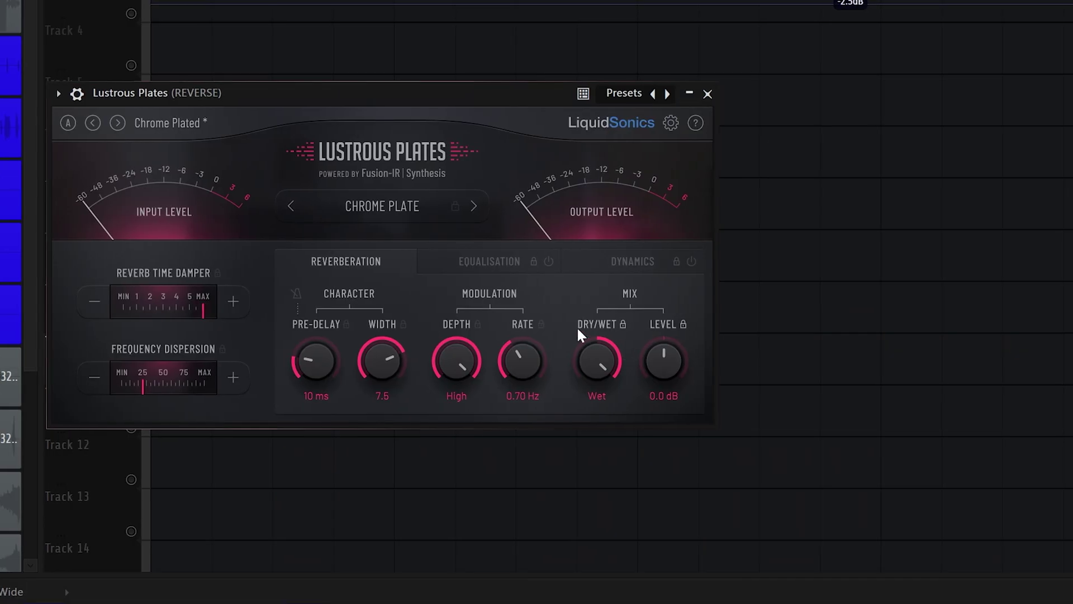
{"action": "left_click_drag", "start_coordinate": [196, 92], "coordinate": [376, 133]}
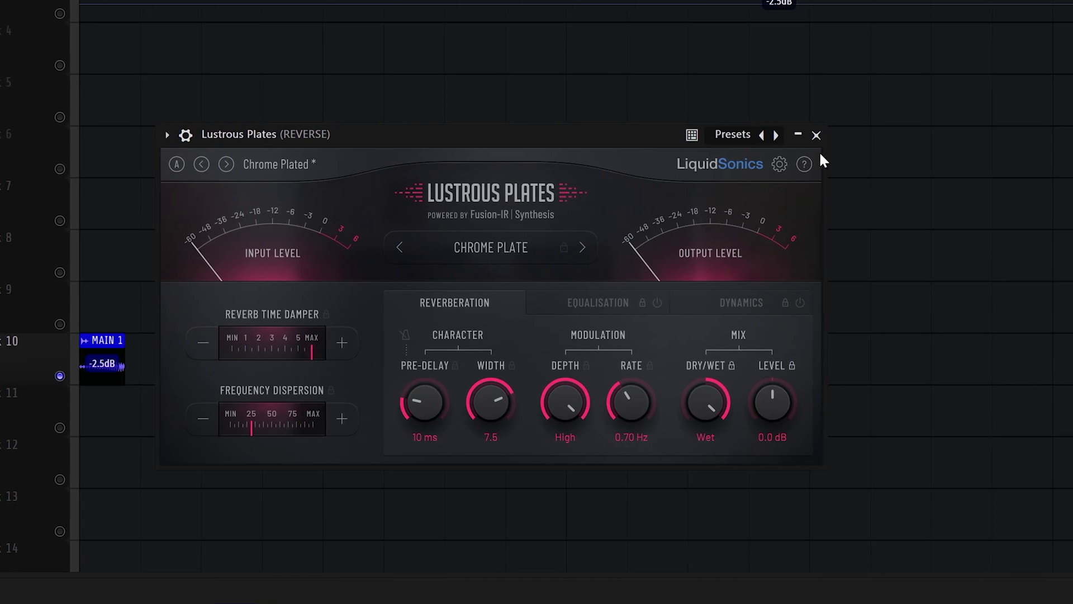
{"action": "left_click", "coordinate": [816, 135]}
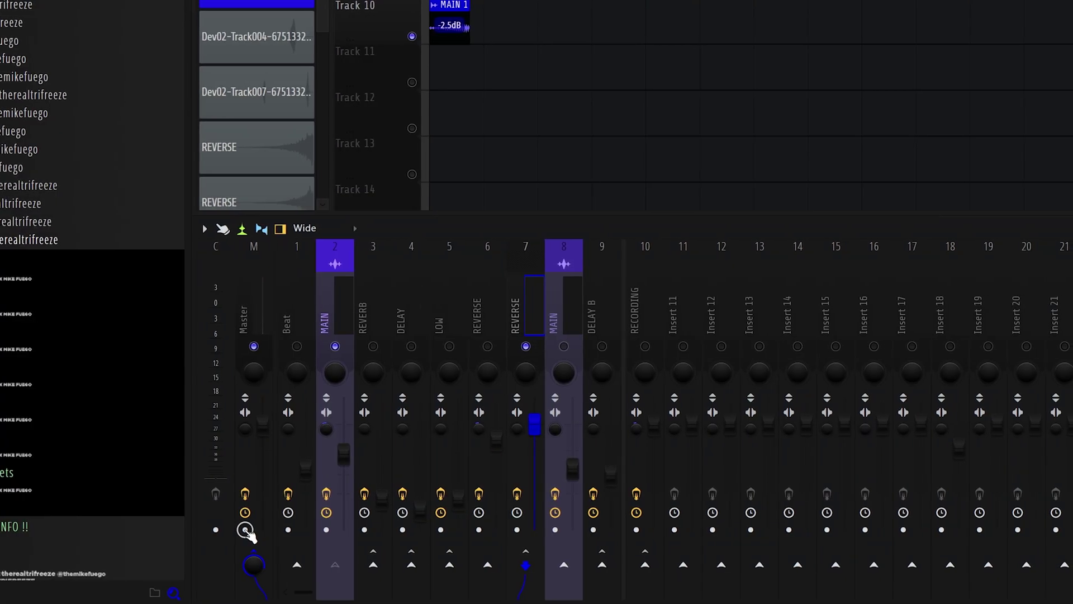
Render the armed Master track to a wave file, then unmute playlist Track 7 and reverse the rendered clip.
{"action": "left_click", "coordinate": [170, 228]}
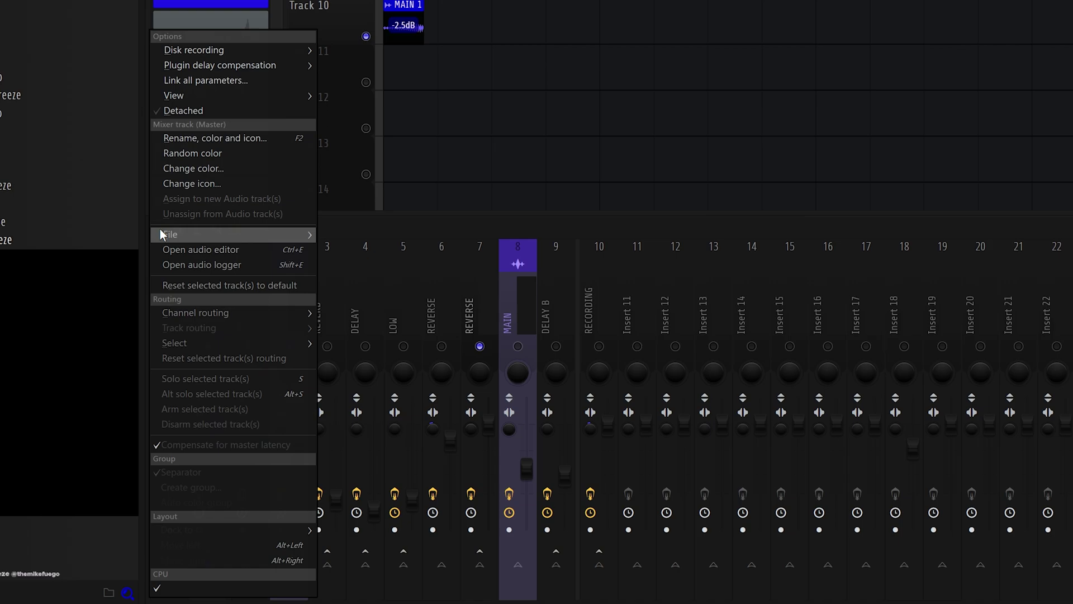
{"action": "mouse_move", "coordinate": [199, 54]}
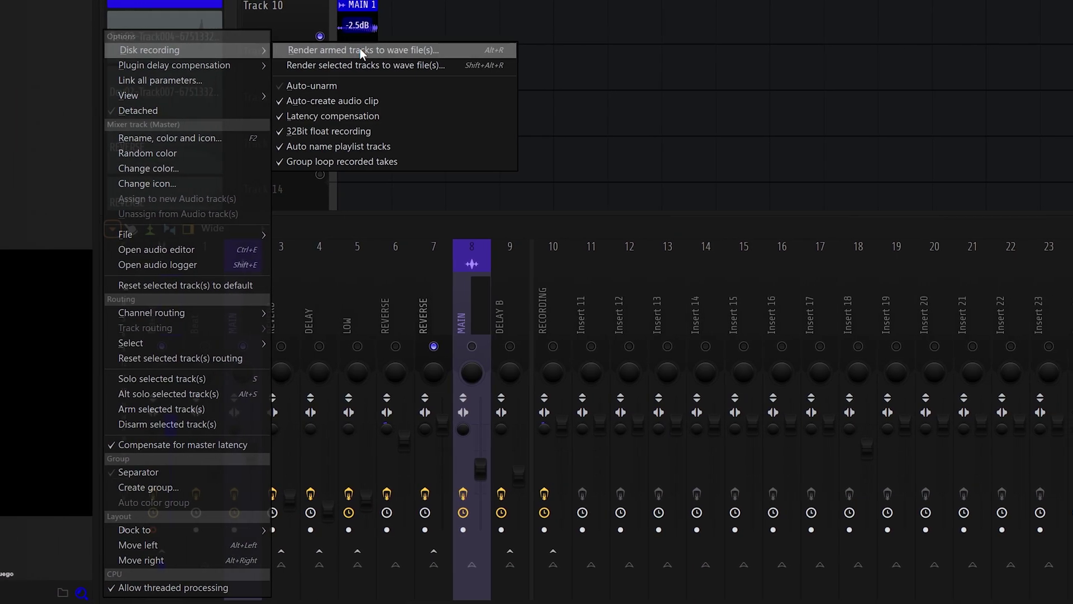
{"action": "left_click", "coordinate": [371, 50]}
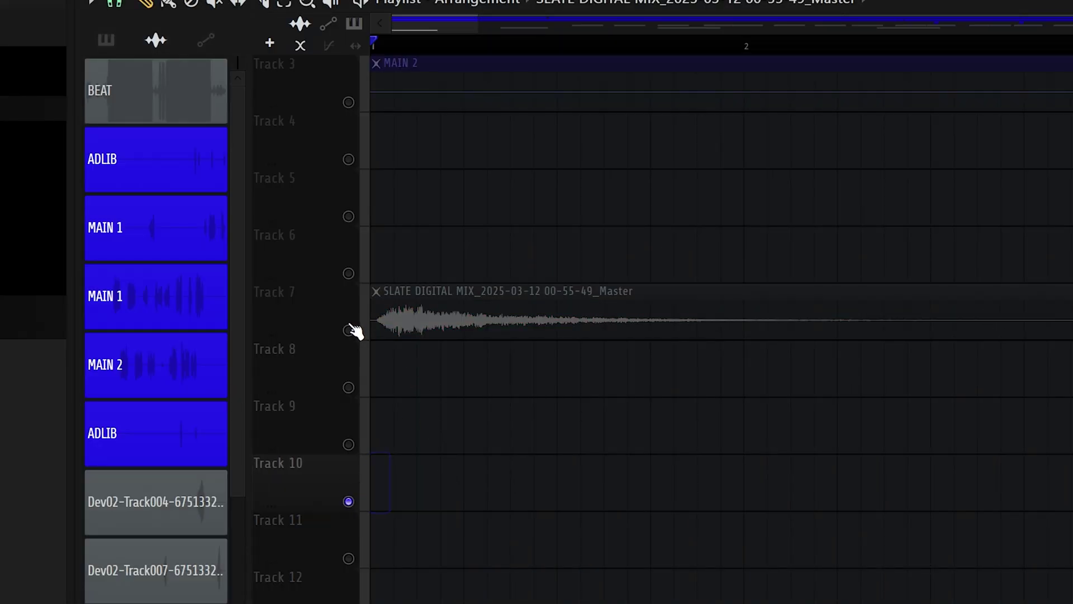
{"action": "left_click", "coordinate": [349, 330]}
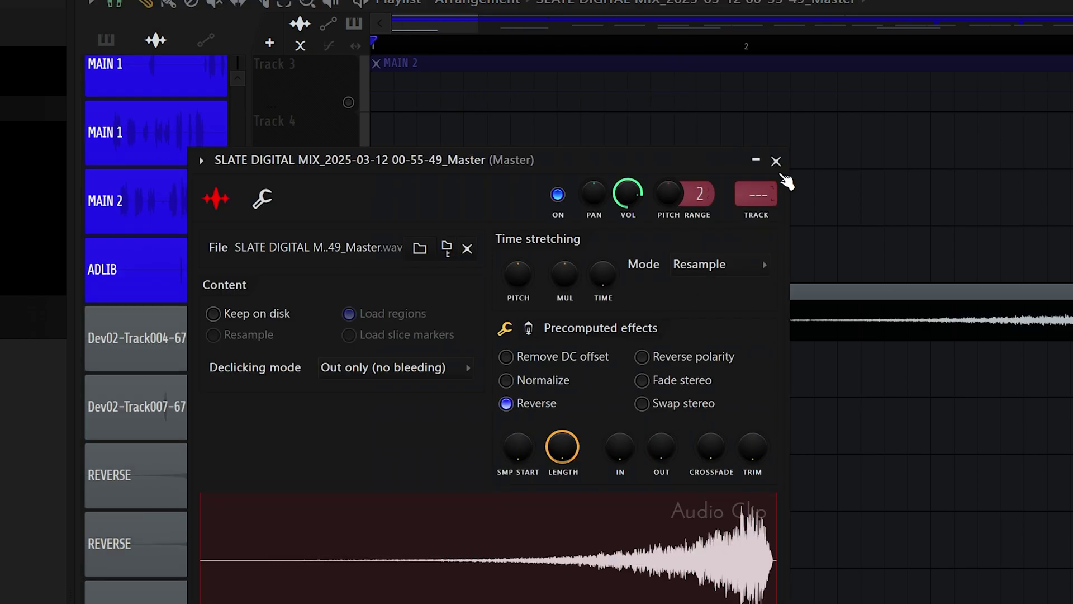
{"action": "left_click", "coordinate": [778, 163]}
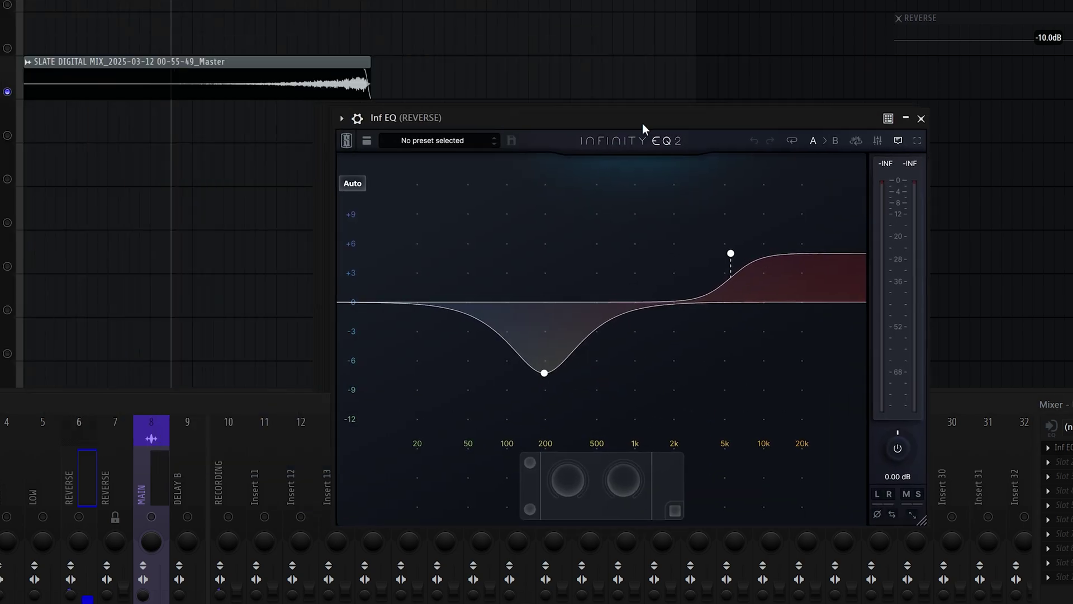
Examine the Inf EQ curve on the REVERSE track and follow the REVERSE clip leading into bar 27 during playback.
{"action": "left_click_drag", "start_coordinate": [545, 115], "coordinate": [577, 110]}
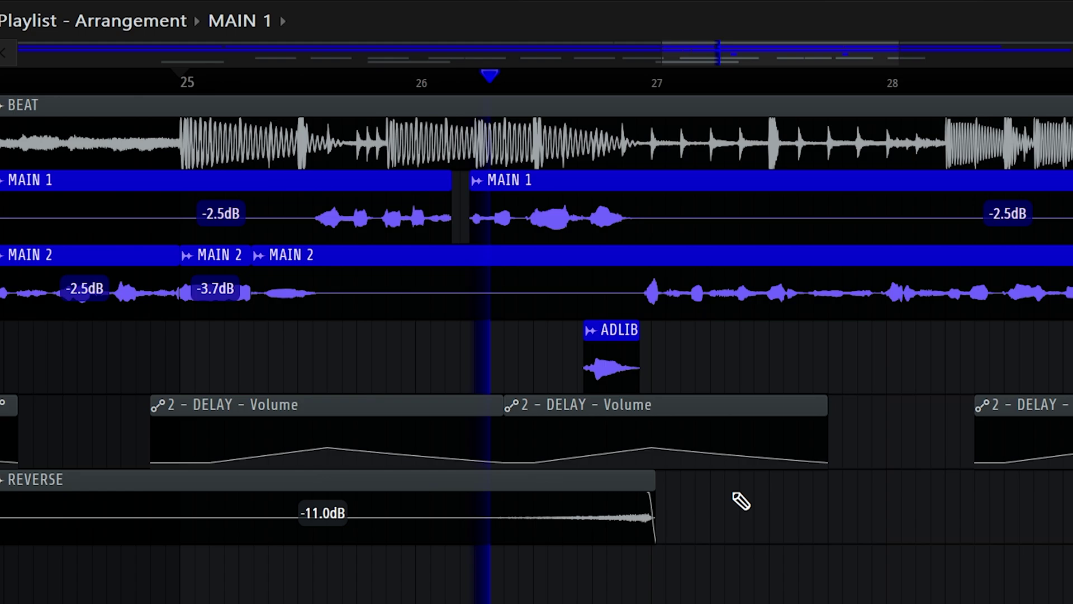
{"action": "scroll", "coordinate": [1062, 475], "scroll_direction": "down", "scroll_amount": 3}
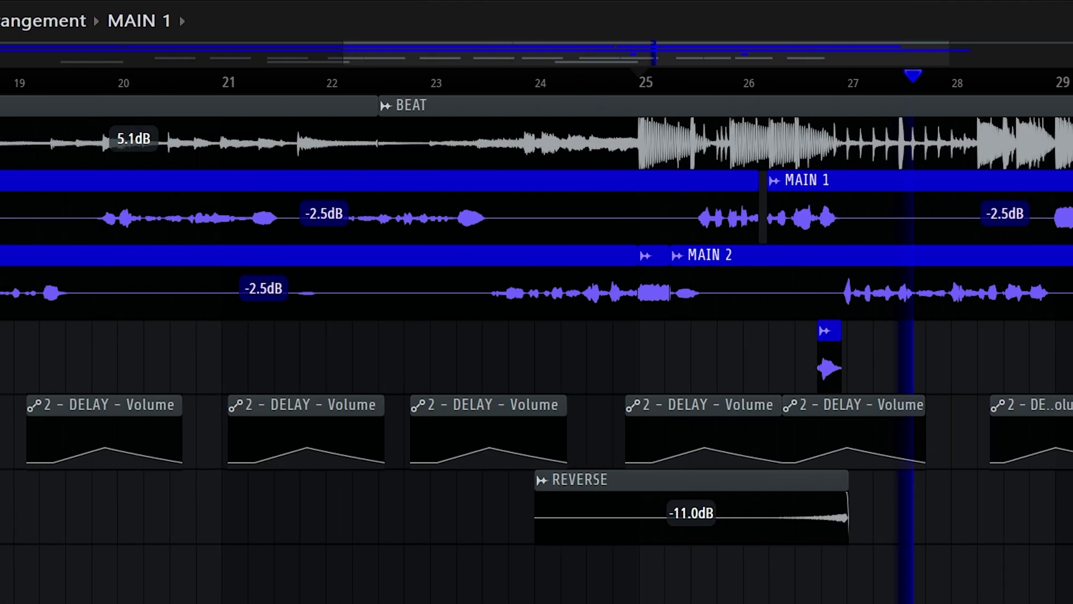
{"action": "scroll", "coordinate": [989, 115], "scroll_direction": "up", "scroll_amount": 2}
{"action": "scroll", "coordinate": [970, 347], "scroll_direction": "up", "scroll_amount": 3}
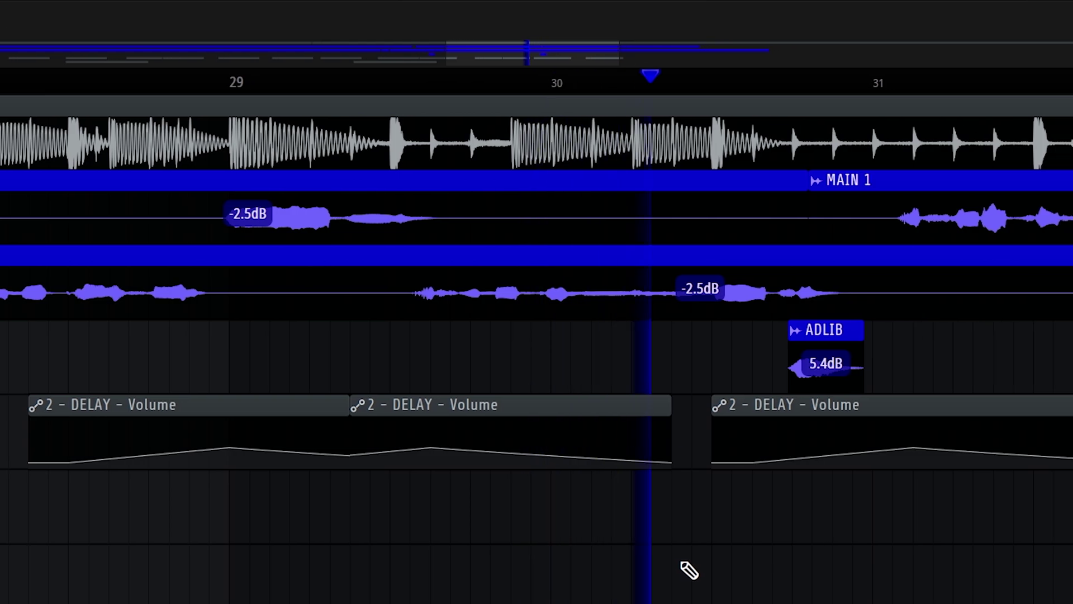
{"action": "scroll", "coordinate": [690, 571], "scroll_direction": "down", "scroll_amount": 3}
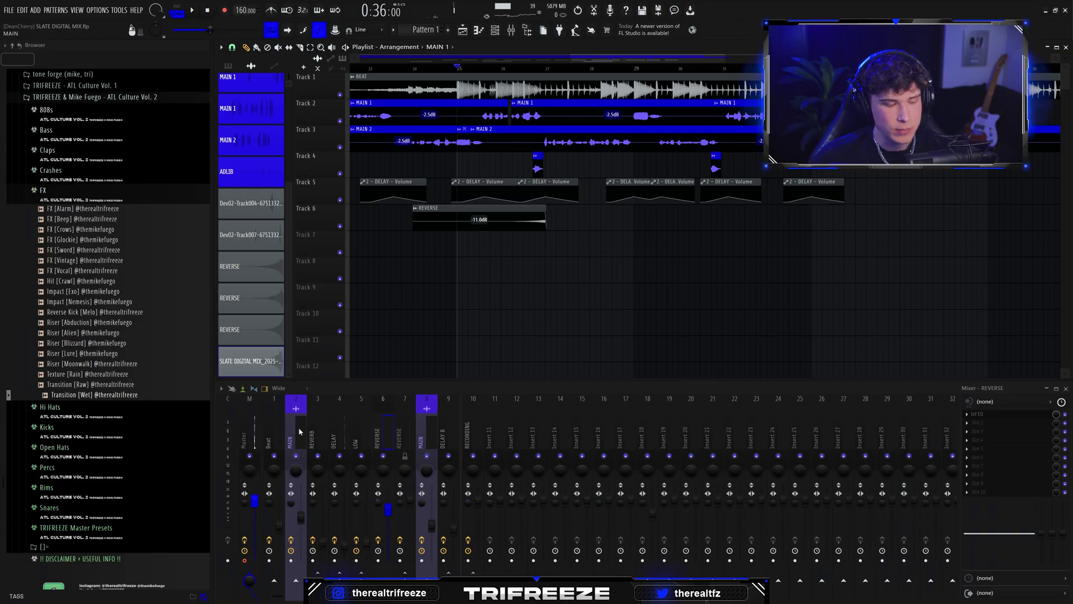
Copy the MAIN mixer track's saved state onto insert 8 and rename that insert ADLIB.
{"action": "right_click", "coordinate": [299, 431]}
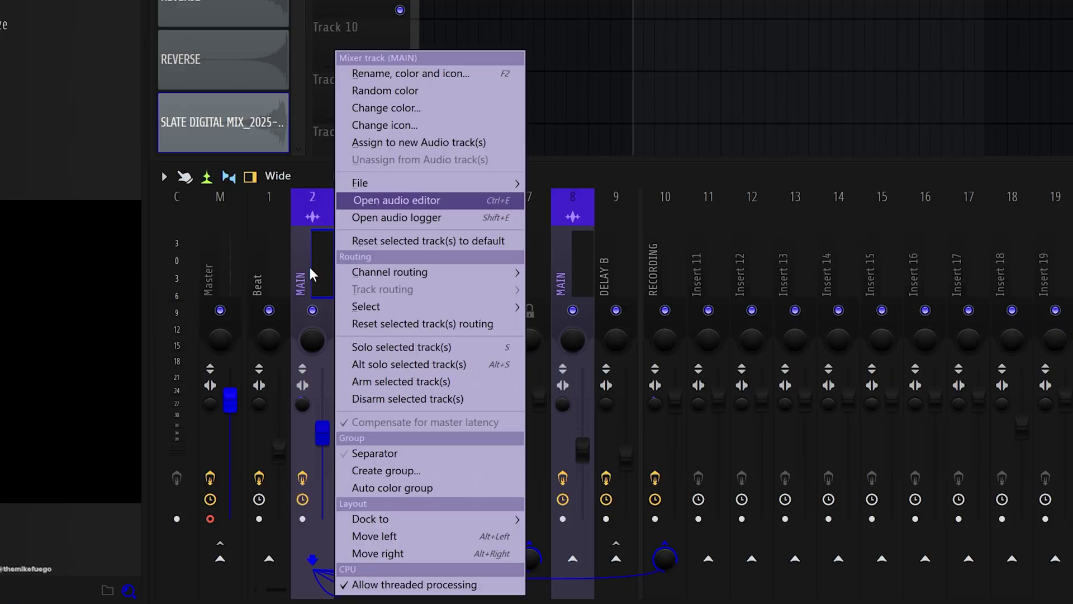
{"action": "mouse_move", "coordinate": [399, 392]}
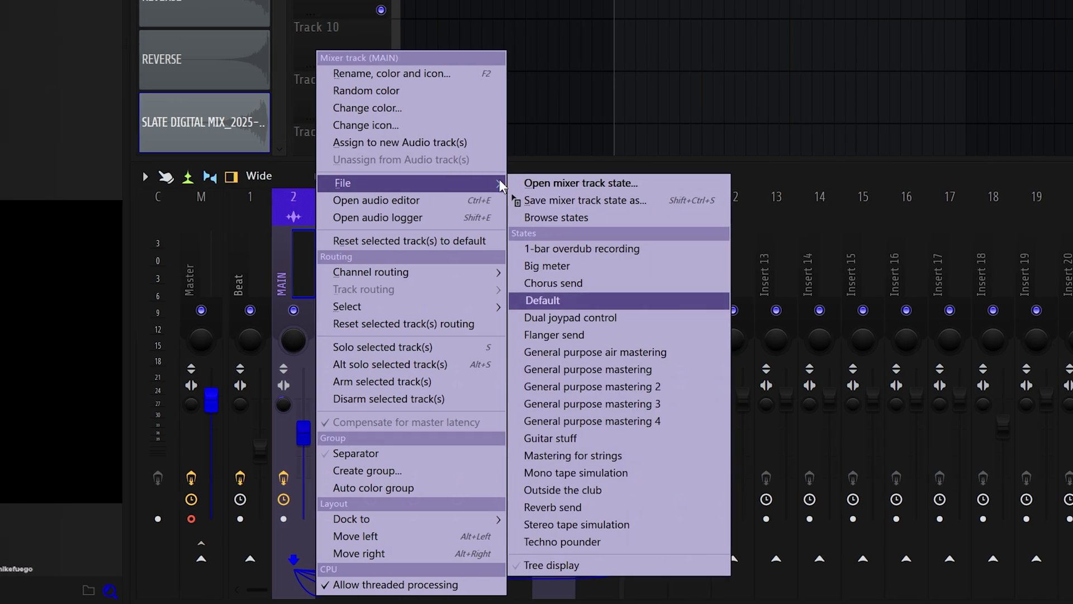
{"action": "left_click_drag", "start_coordinate": [526, 200], "coordinate": [534, 265]}
{"action": "type", "text": "ADLIB"}
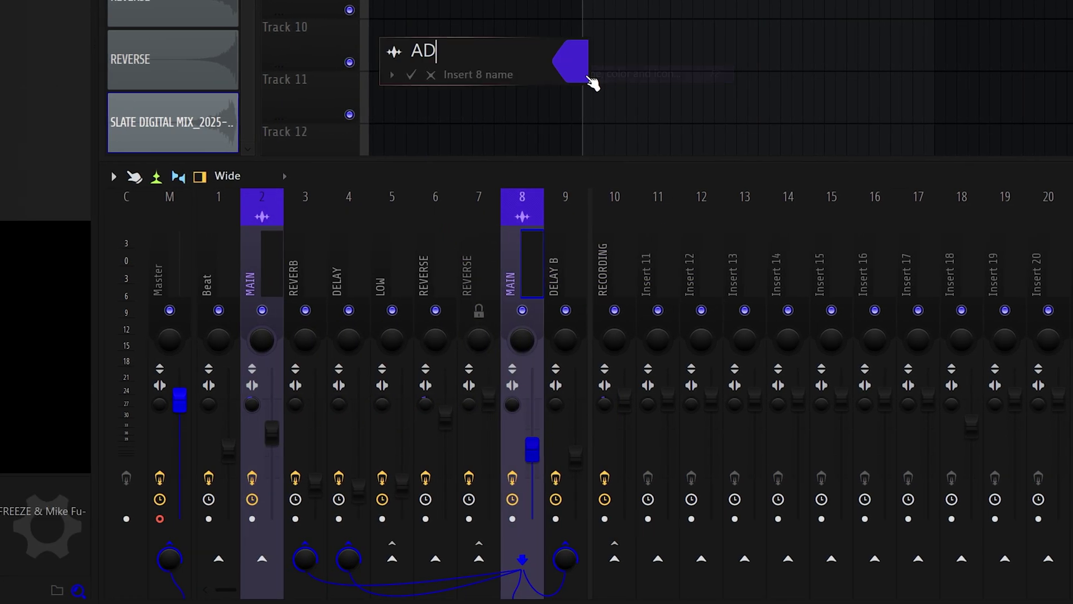
{"action": "key", "text": "Return"}
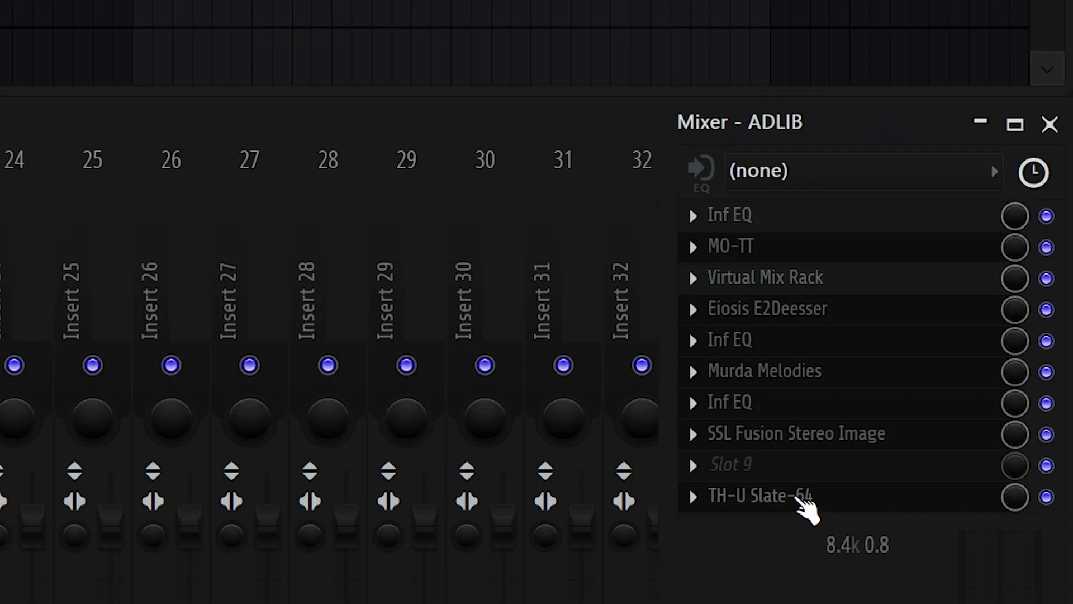
Move TH-U Slate between Eiosis E2Deesser and Inf EQ in the ADLIB chain and check its amp rig.
{"action": "left_click_drag", "start_coordinate": [799, 499], "coordinate": [798, 334]}
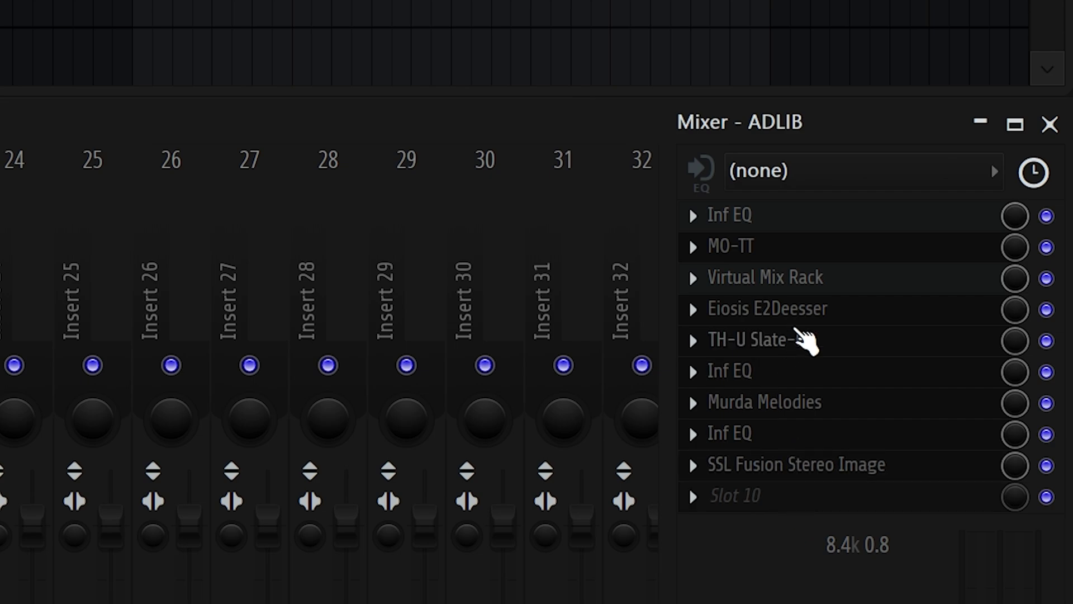
{"action": "left_click", "coordinate": [810, 341]}
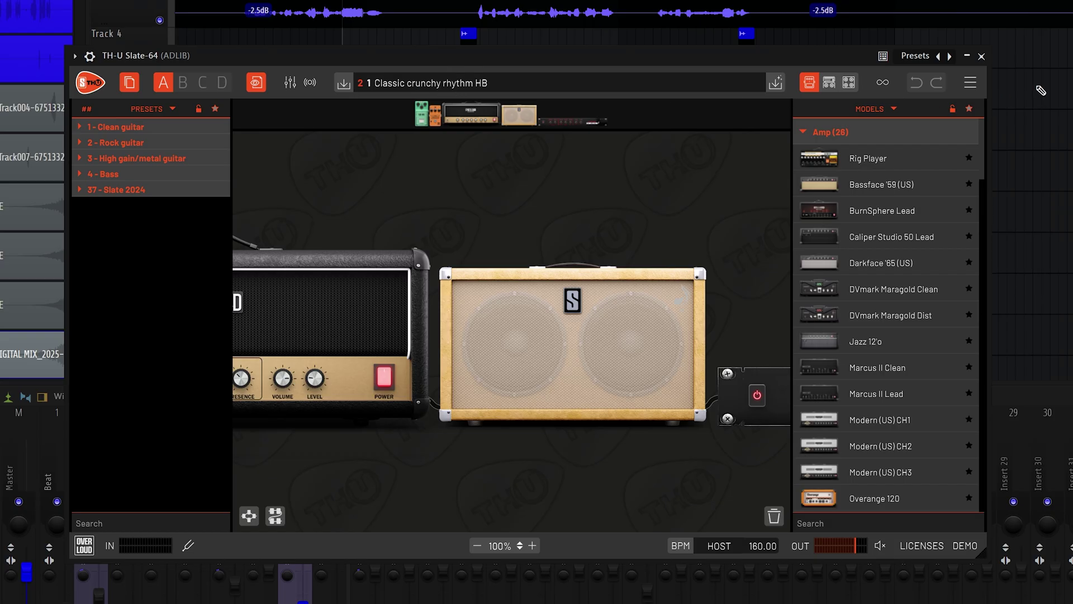
{"action": "left_click", "coordinate": [981, 56]}
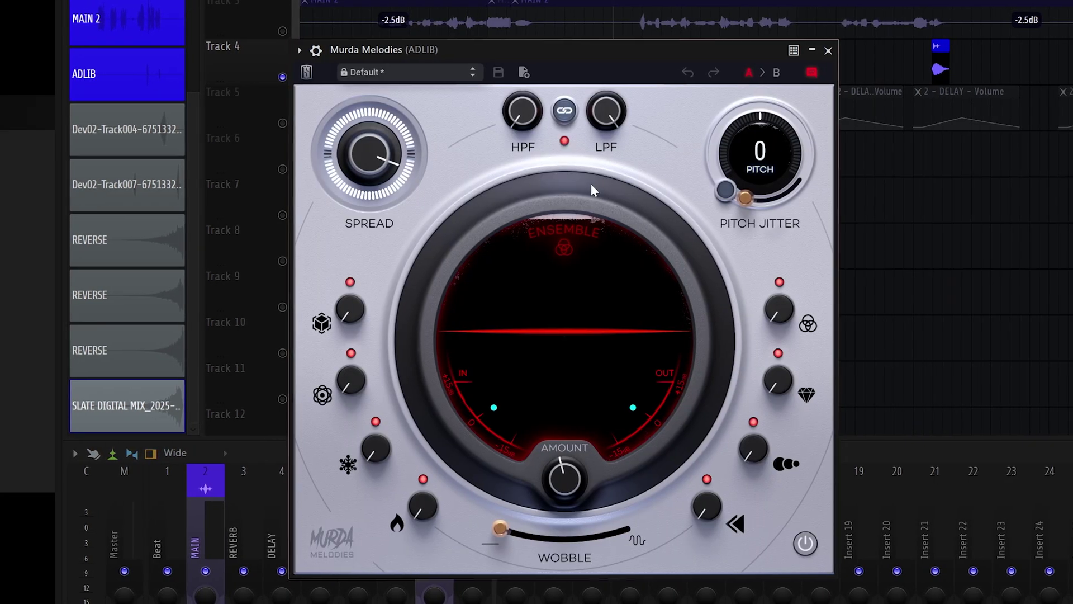
Examine the Murda Melodies and Inf EQ settings on the ADLIB track and the Repeater delay on DELAY B.
{"action": "left_click_drag", "start_coordinate": [423, 53], "coordinate": [415, 35]}
{"action": "mouse_move", "coordinate": [550, 457]}
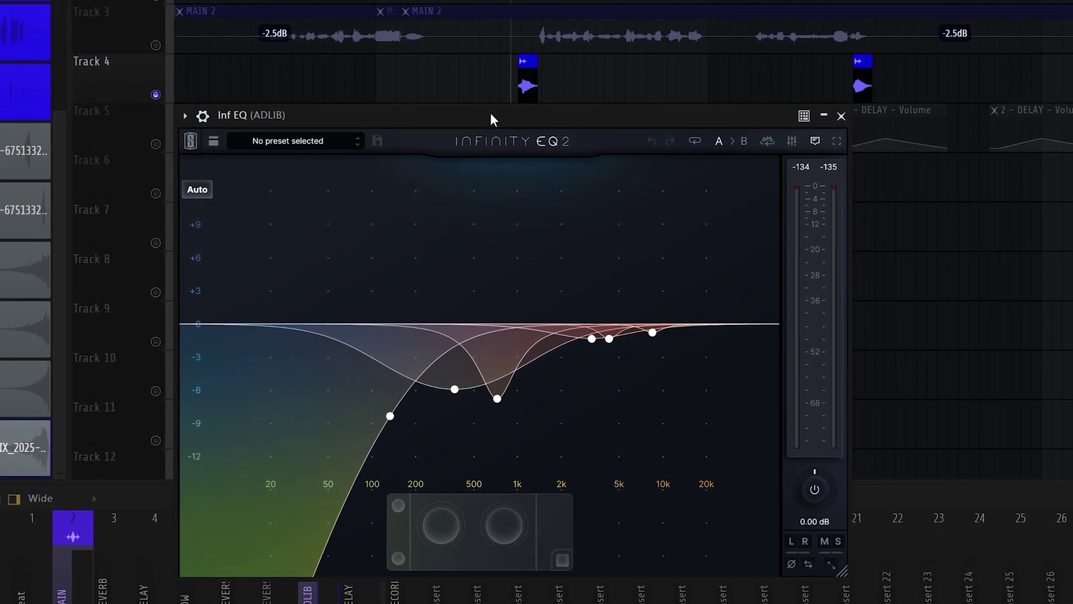
{"action": "key", "text": "space"}
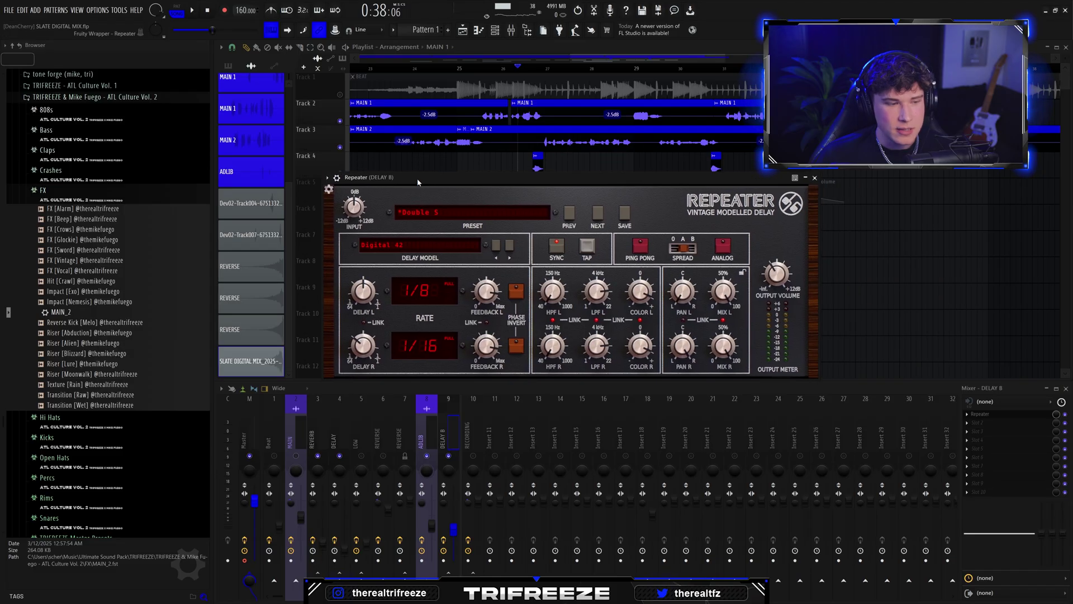
{"action": "left_click_drag", "start_coordinate": [418, 181], "coordinate": [390, 182]}
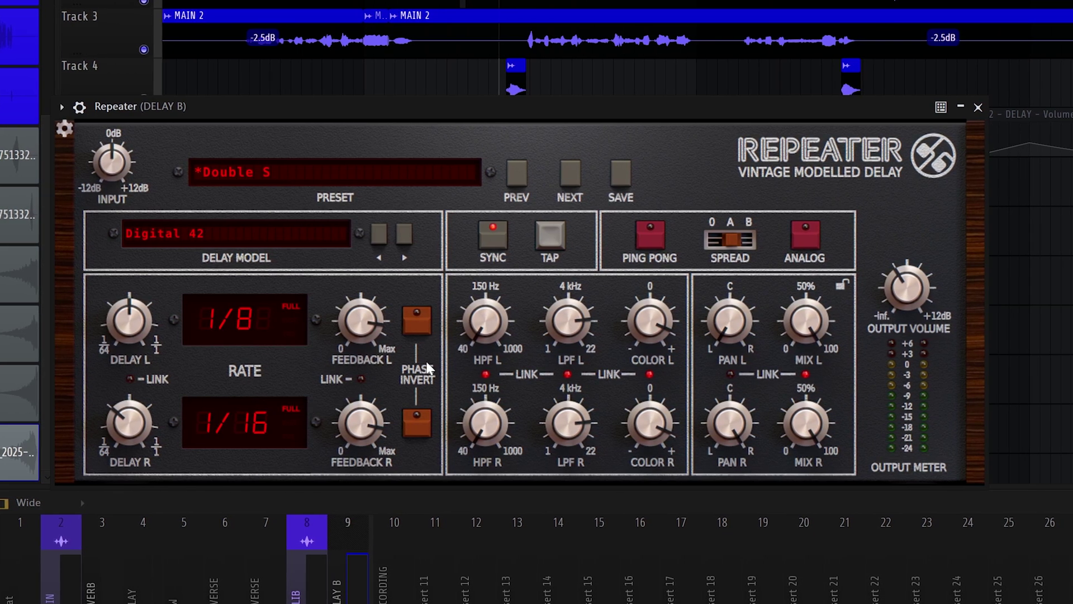
{"action": "left_click", "coordinate": [980, 107]}
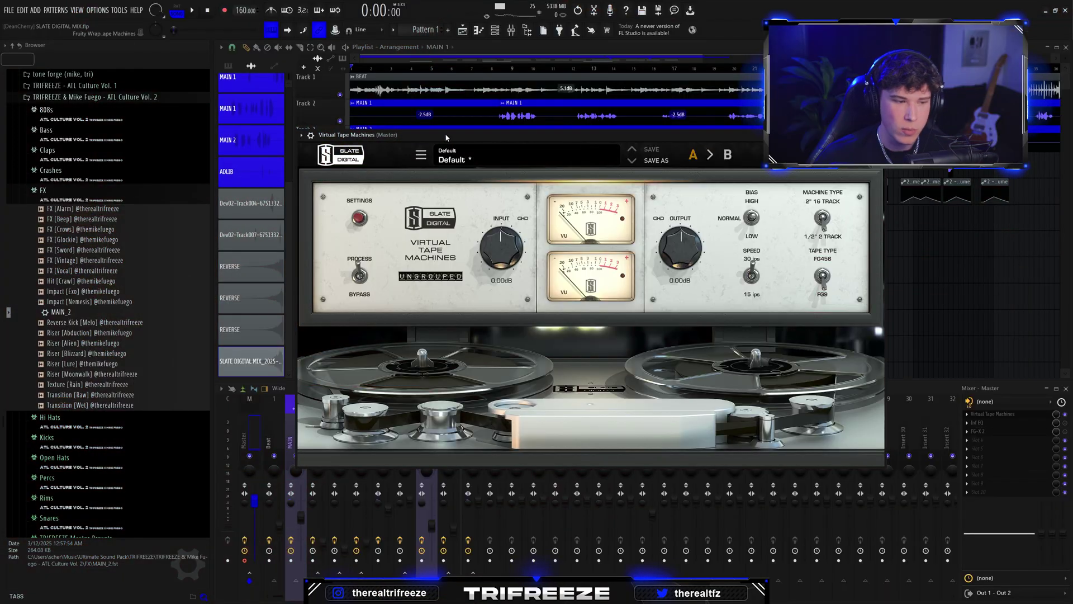
Examine the Virtual Tape Machines controls on the Master track, including its calibration and noise reduction settings.
{"action": "left_click_drag", "start_coordinate": [445, 133], "coordinate": [417, 150]}
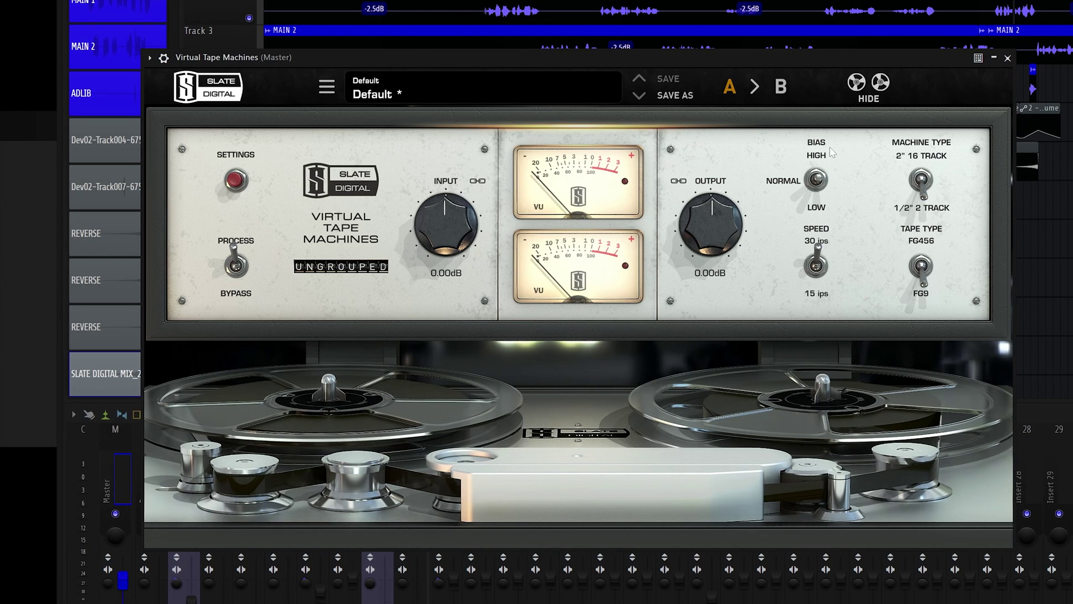
{"action": "left_click", "coordinate": [231, 181]}
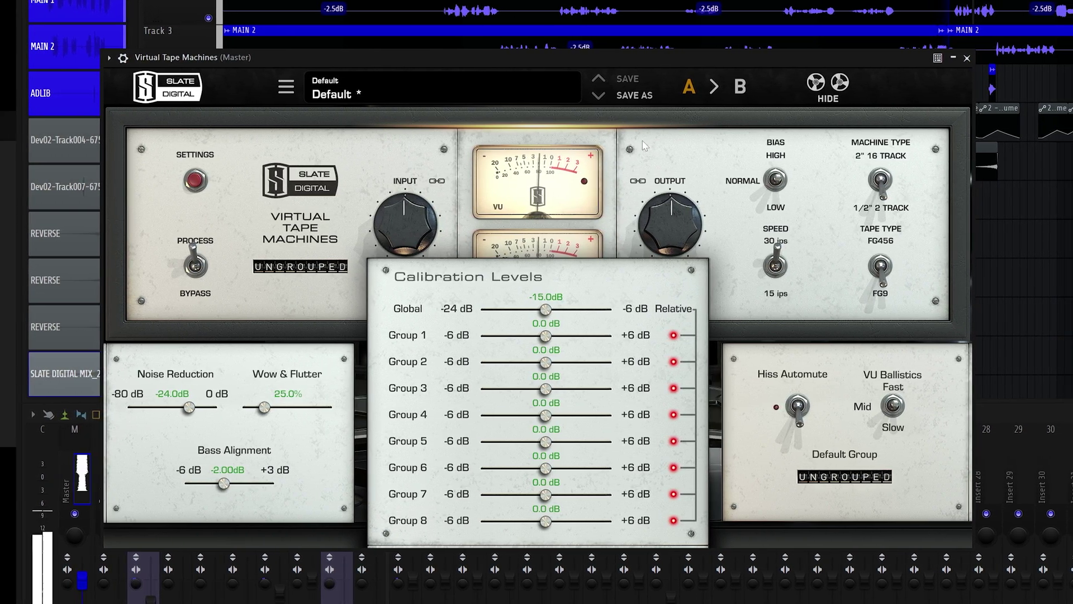
{"action": "left_click", "coordinate": [195, 180]}
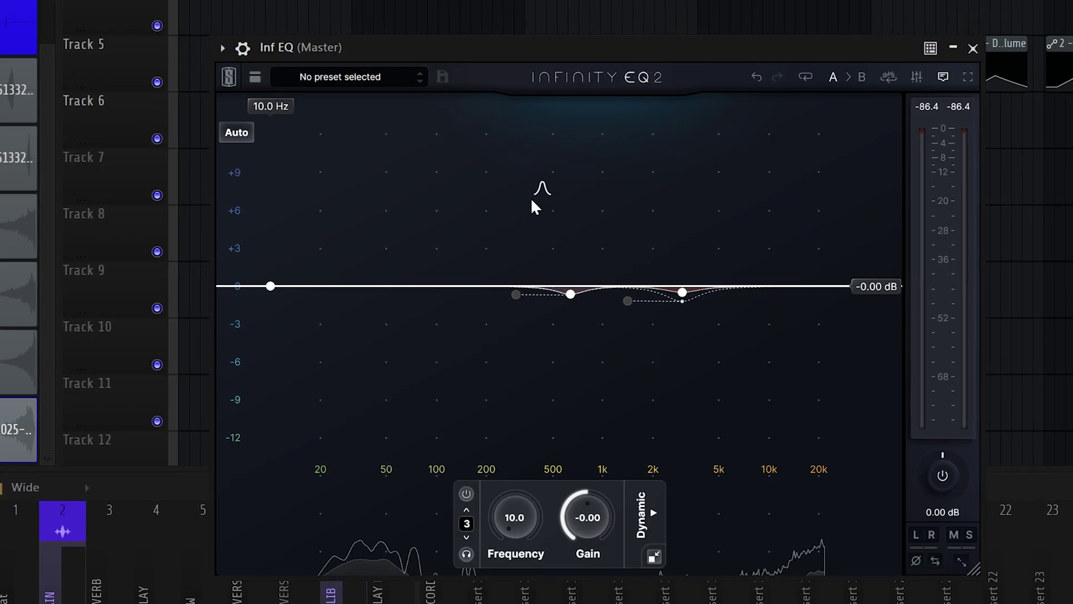
Try a 365 Hz bell boost of 6.86 dB in the Master track's Inf EQ.
{"action": "double_click", "coordinate": [530, 200]}
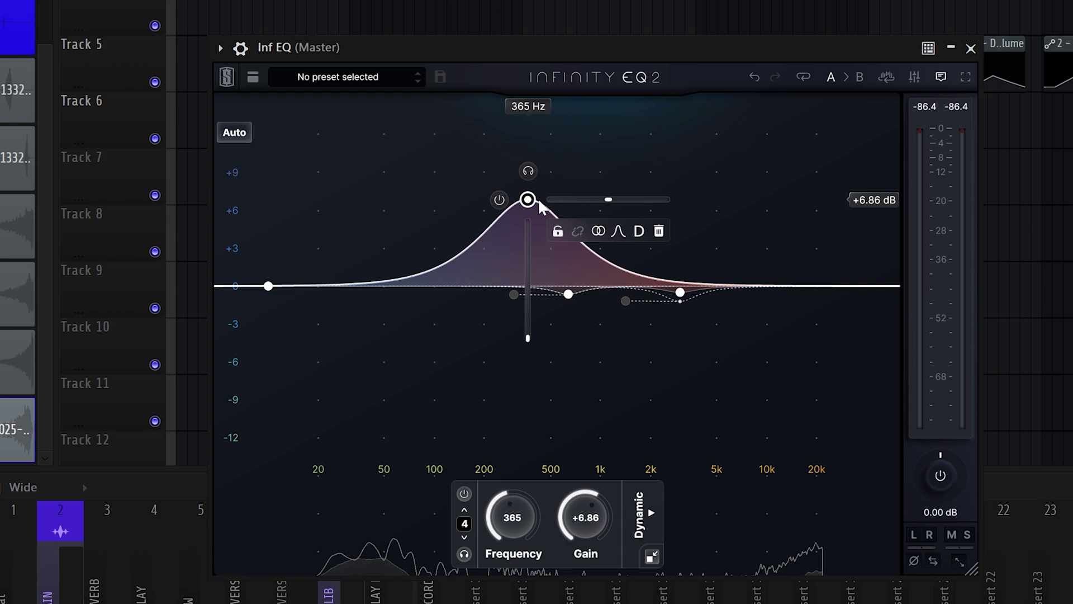
{"action": "left_click_drag", "start_coordinate": [612, 201], "coordinate": [475, 153]}
{"action": "left_click", "coordinate": [607, 185]}
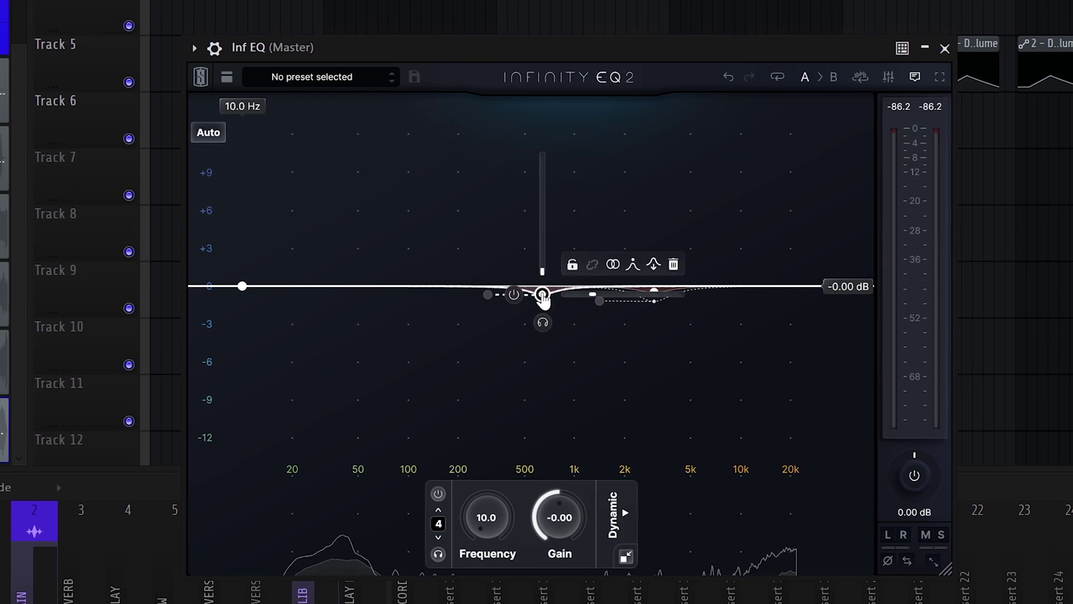
Set the dynamic target of the Master Inf EQ's 640 Hz band to about -0.88 dB and audition the dynamic bands.
{"action": "left_click", "coordinate": [648, 292]}
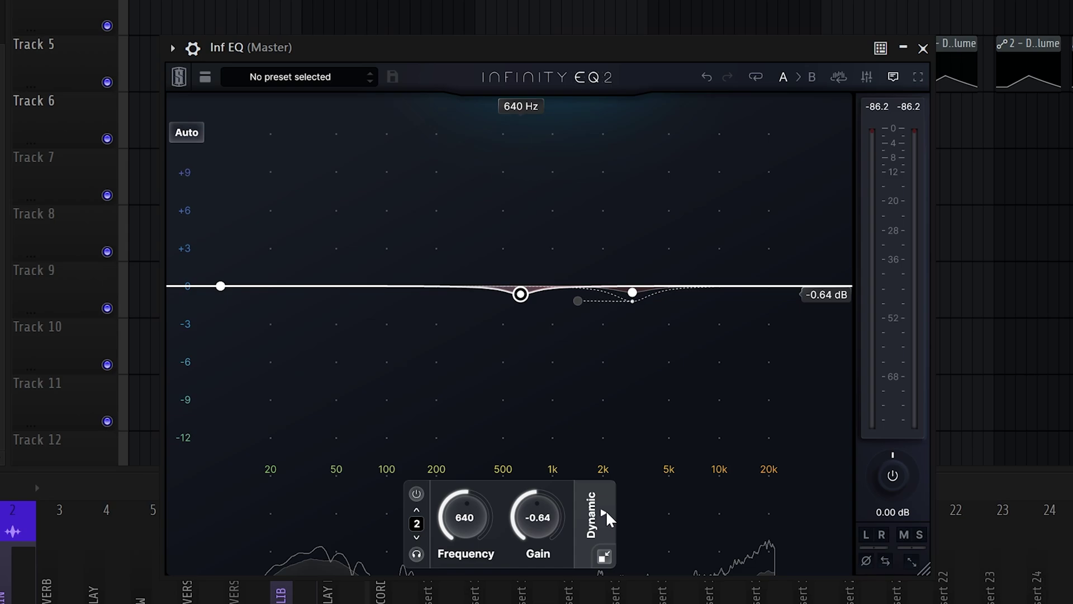
{"action": "left_click", "coordinate": [605, 511]}
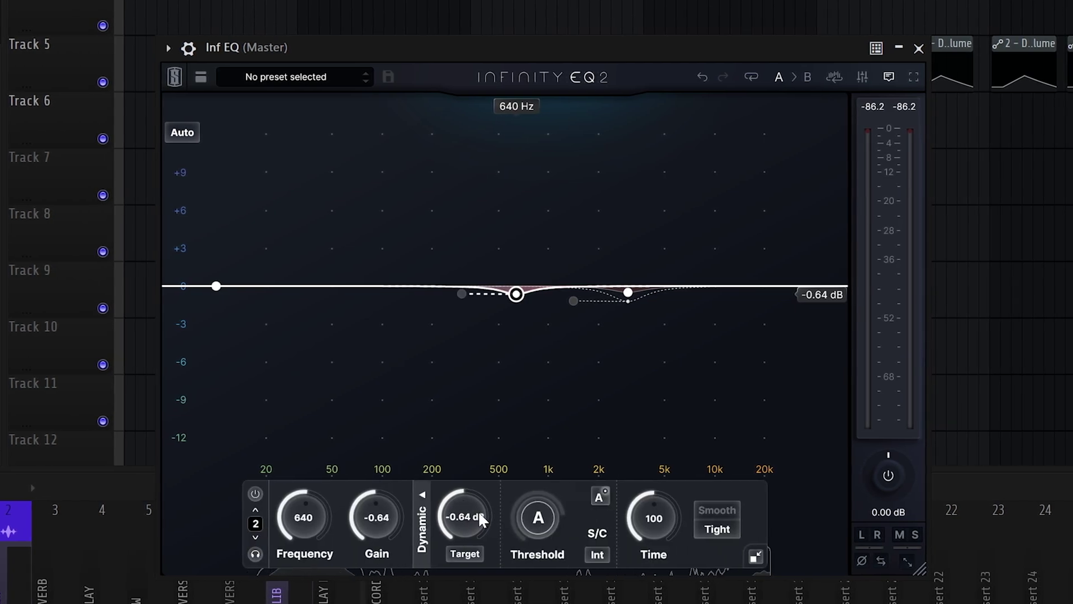
{"action": "left_click_drag", "start_coordinate": [478, 511], "coordinate": [475, 521]}
{"action": "scroll", "coordinate": [474, 518], "scroll_direction": "up", "scroll_amount": 5}
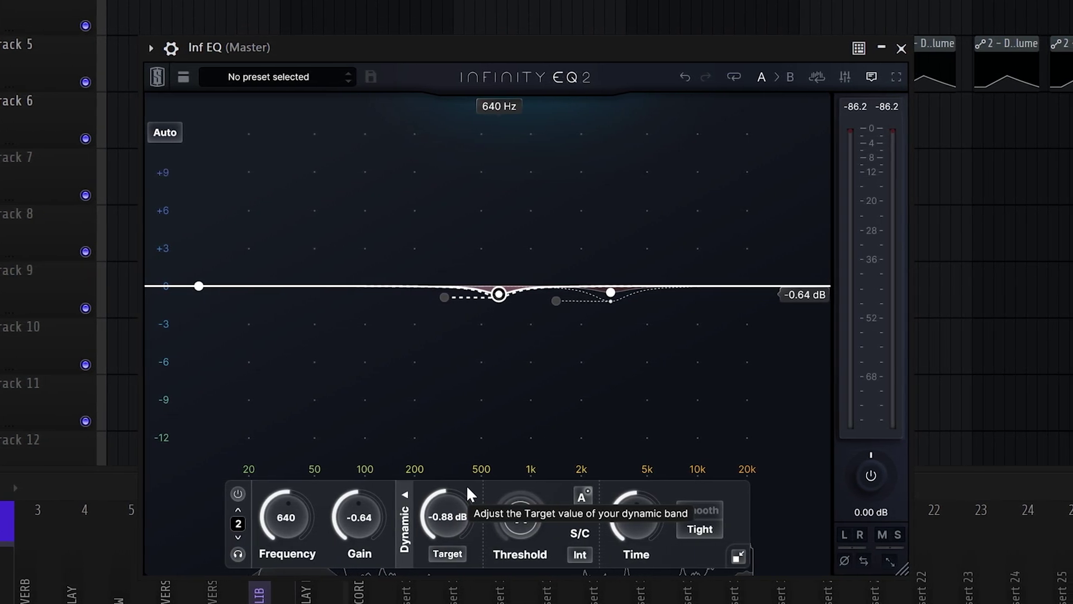
{"action": "left_click_drag", "start_coordinate": [499, 294], "coordinate": [475, 291]}
{"action": "key", "text": "space"}
{"action": "left_click_drag", "start_coordinate": [576, 293], "coordinate": [563, 147]}
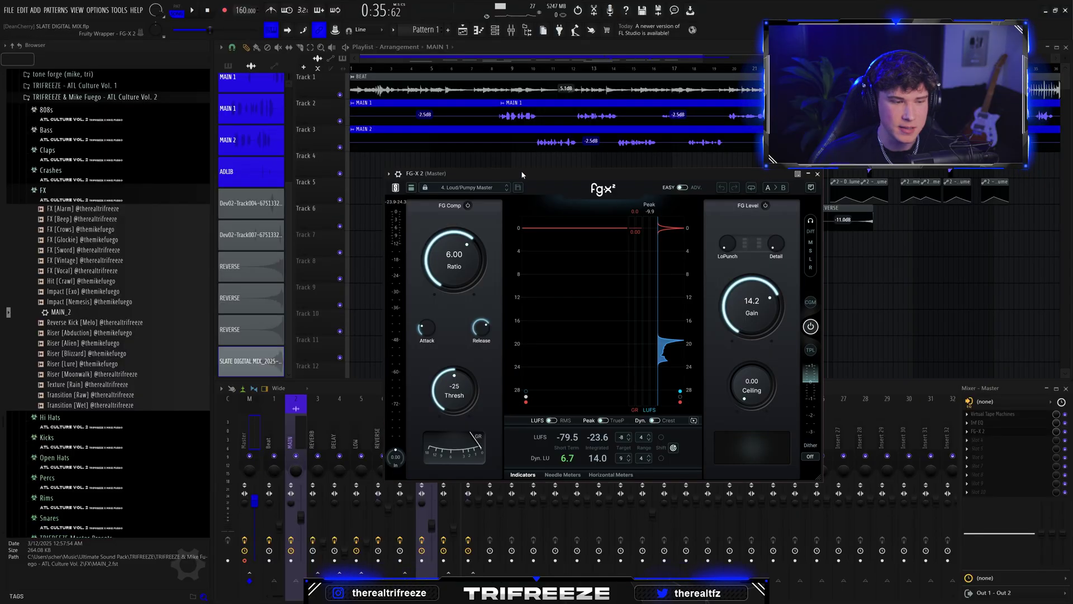
Raise the FG Level gain in FG-X 2 on the Master track to about 12.9 dB during playback.
{"action": "left_click_drag", "start_coordinate": [523, 174], "coordinate": [434, 153]}
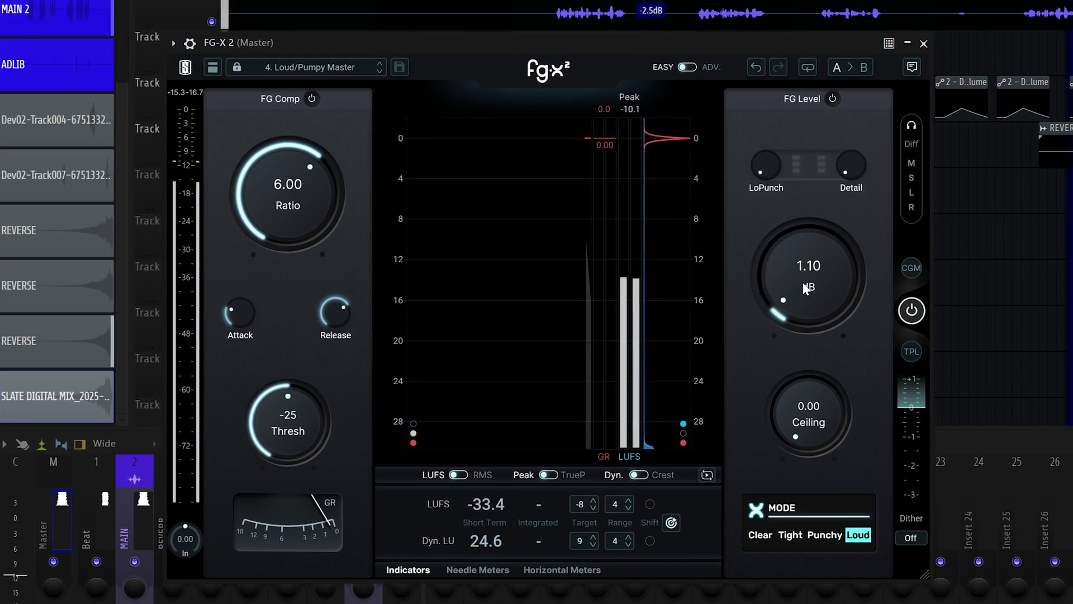
{"action": "left_click_drag", "start_coordinate": [805, 288], "coordinate": [767, 189]}
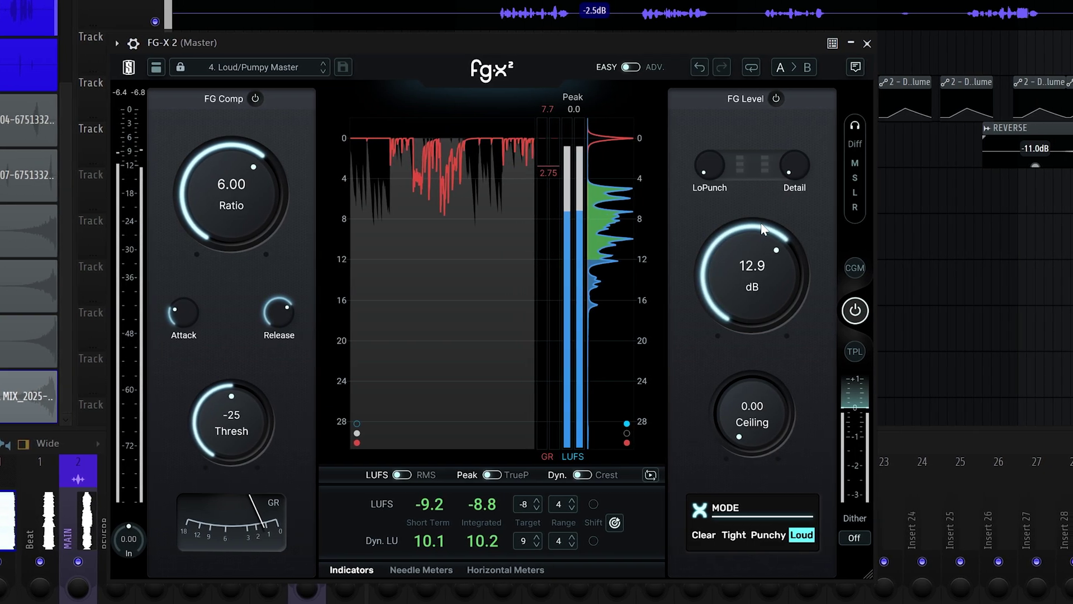